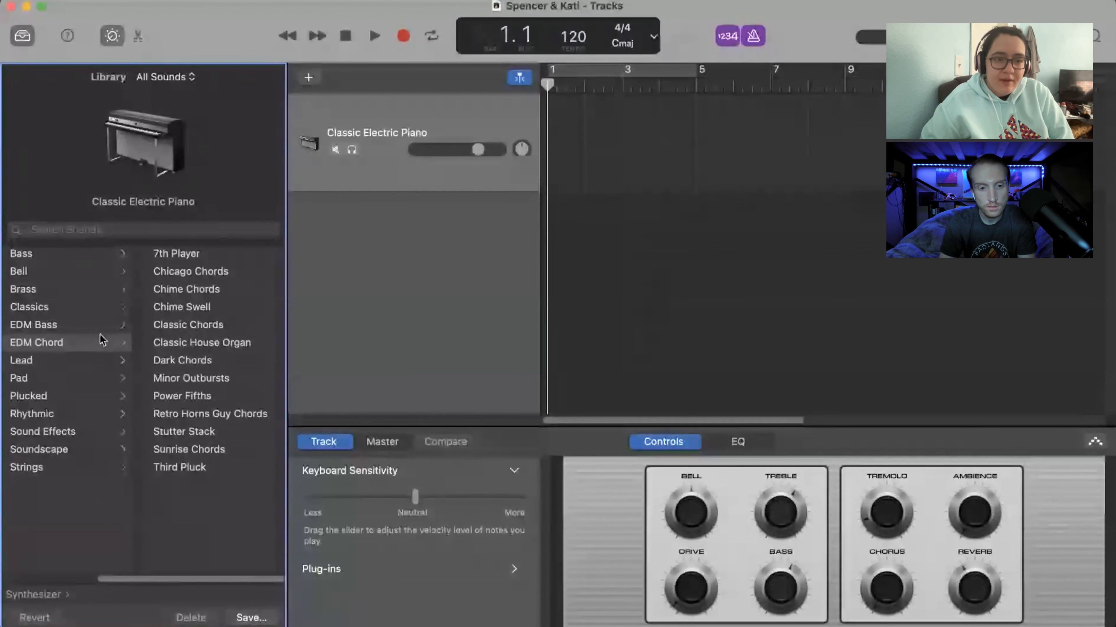
# - Audition synthesizer lead sounds: Analog Alarm Lead, 80s Sync Lead, Analog Mono Lead, Analog Stack Synth, Arctic Noise Lead and Bending Lead
pyautogui.click(44, 367)
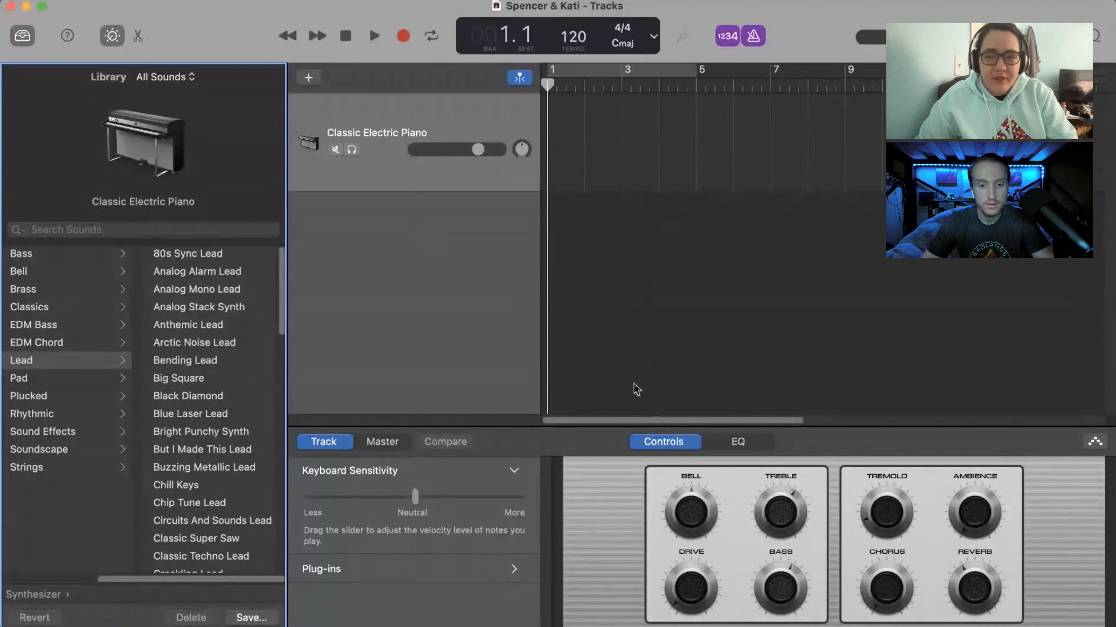
pyautogui.click(212, 273)
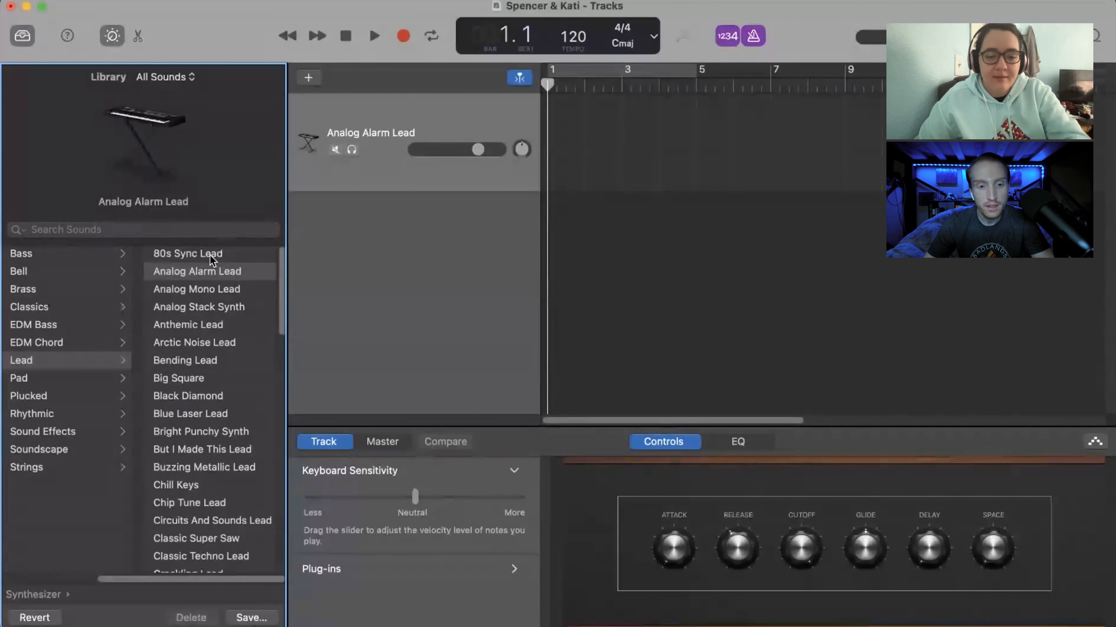
pyautogui.click(210, 254)
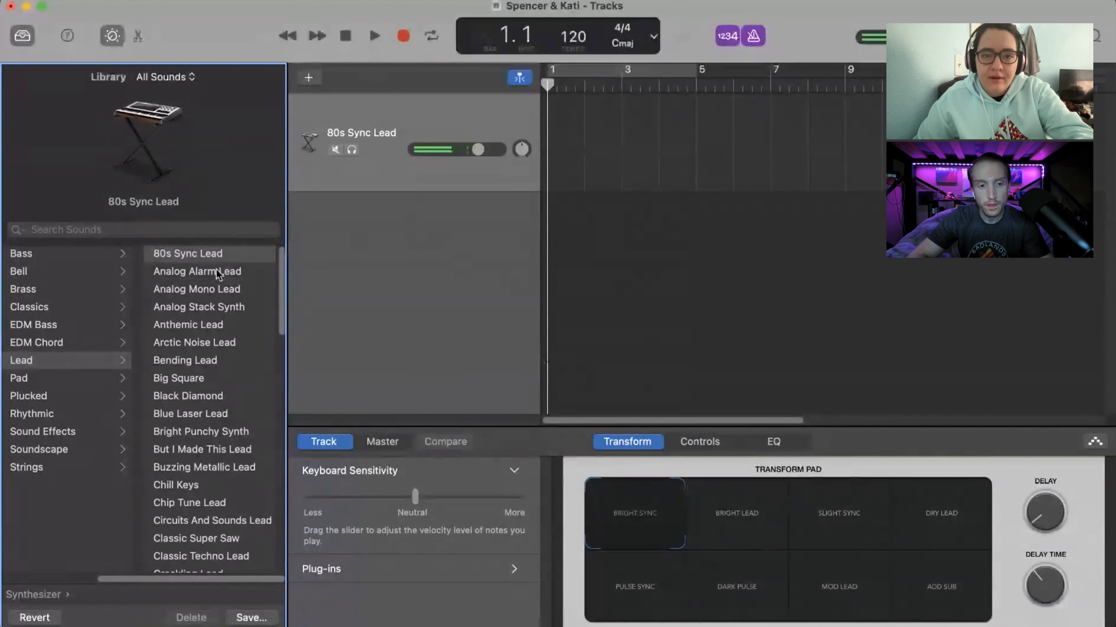
pyautogui.click(194, 276)
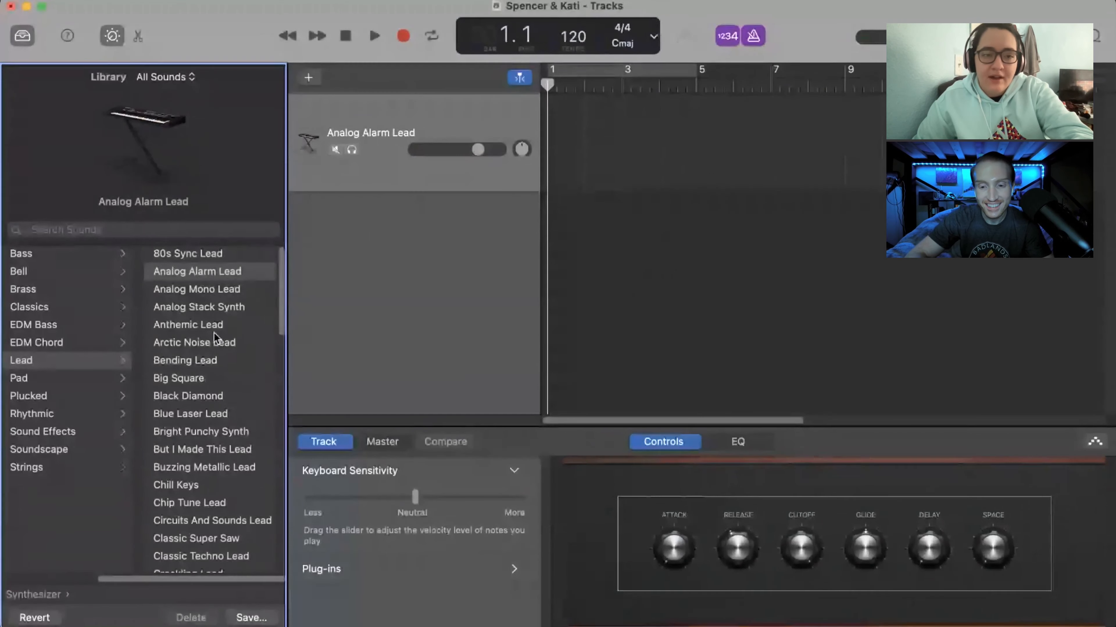
pyautogui.click(236, 291)
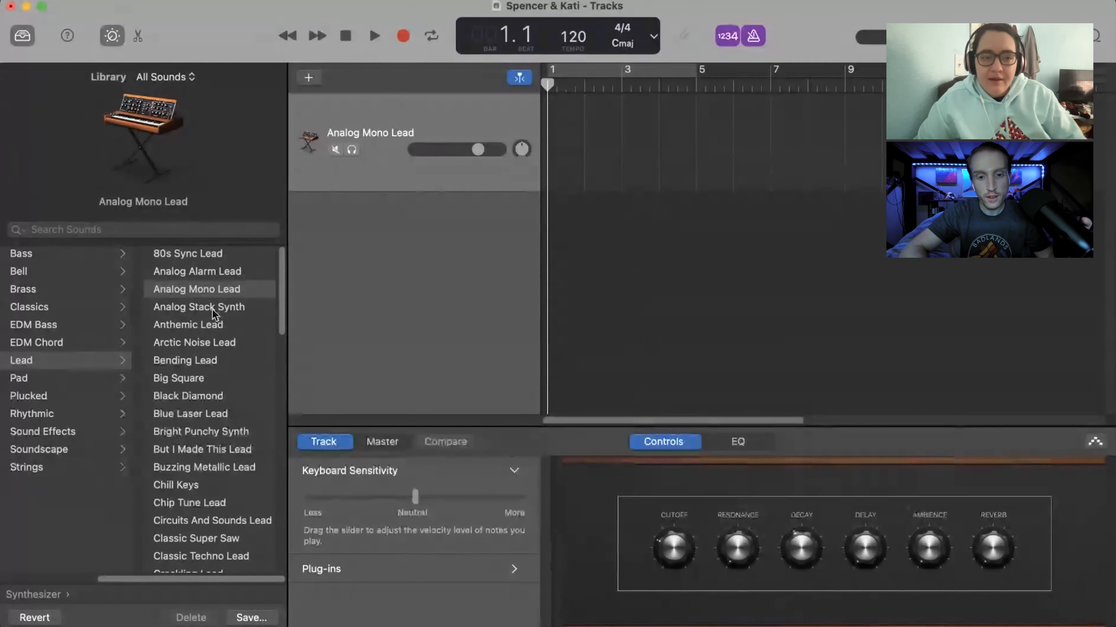
pyautogui.click(205, 310)
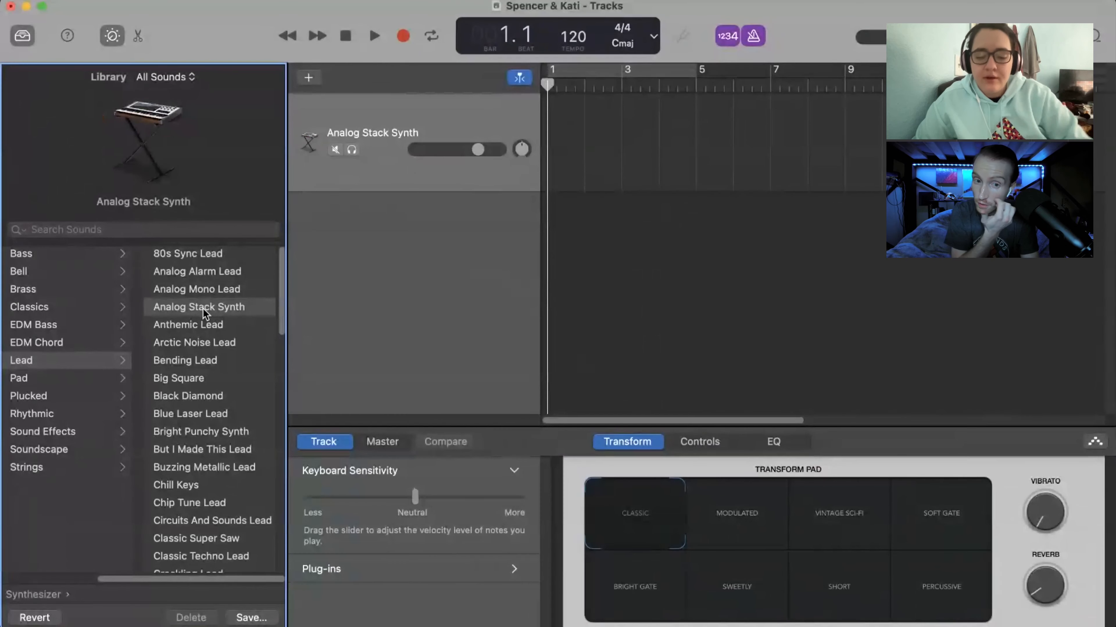
pyautogui.click(258, 340)
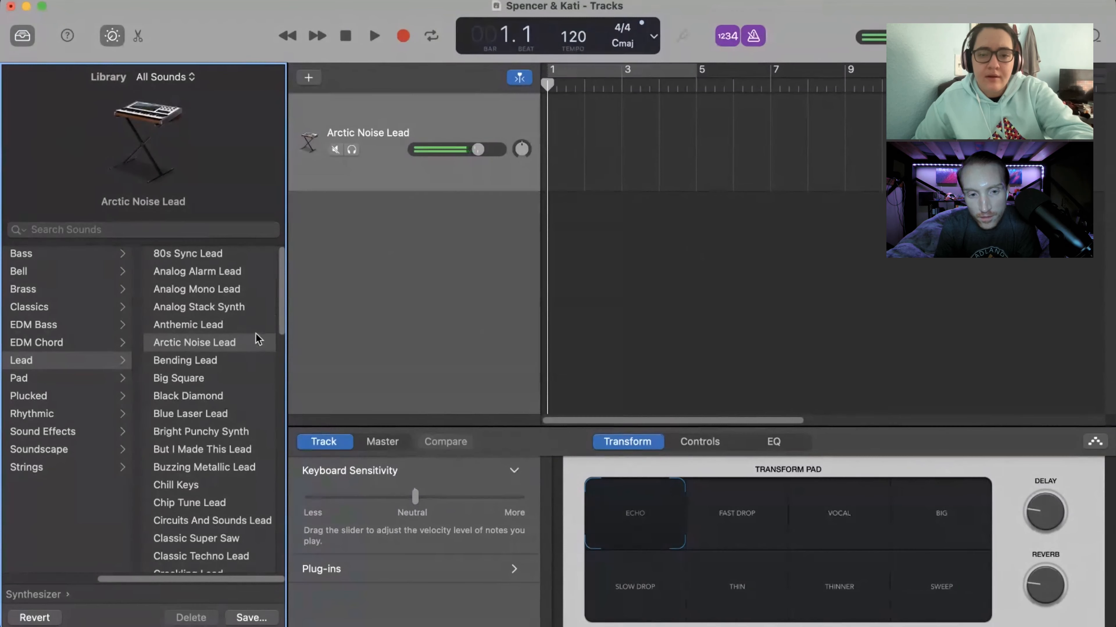
pyautogui.click(240, 360)
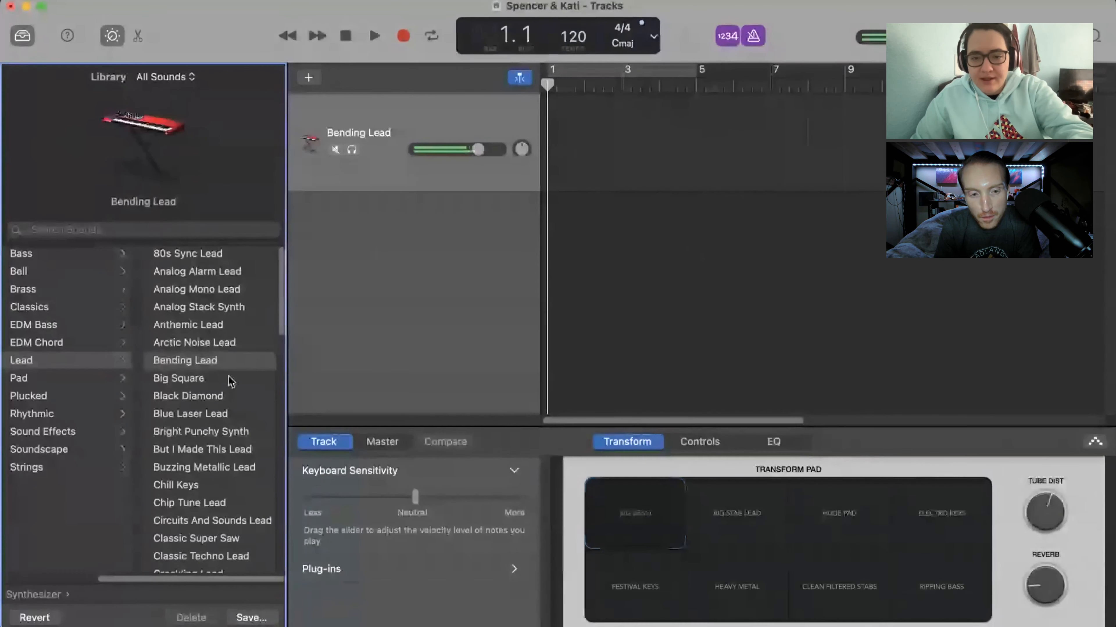
# - Try Bending Lead's Big Stab Lead, Huge Pad and Electro Keys transform presets, comparing them with Big Bend
pyautogui.click(762, 513)
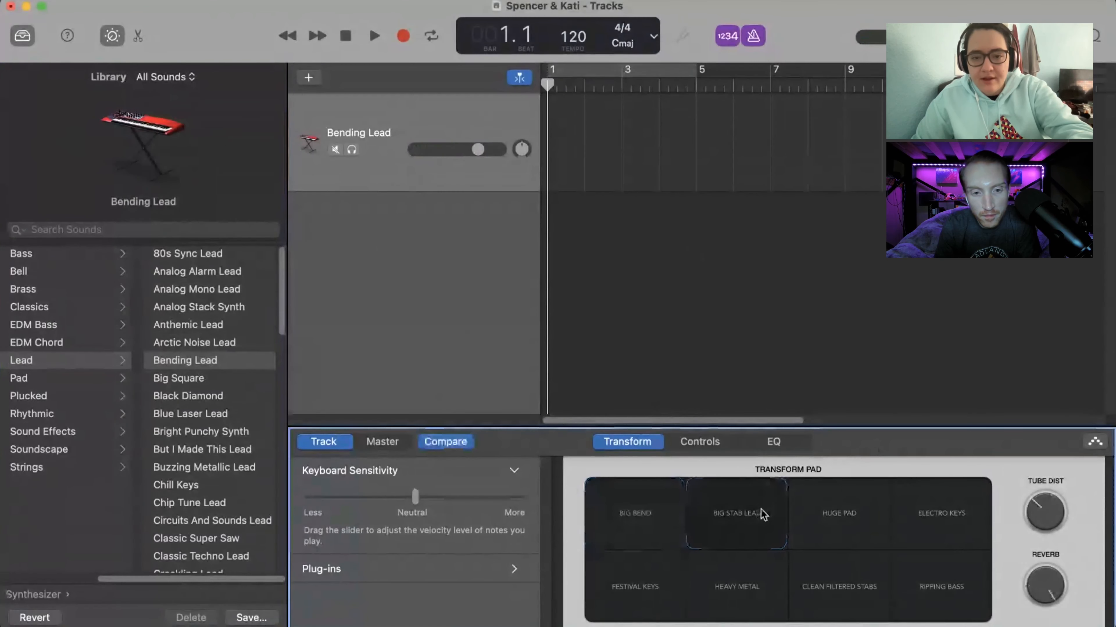
pyautogui.click(671, 528)
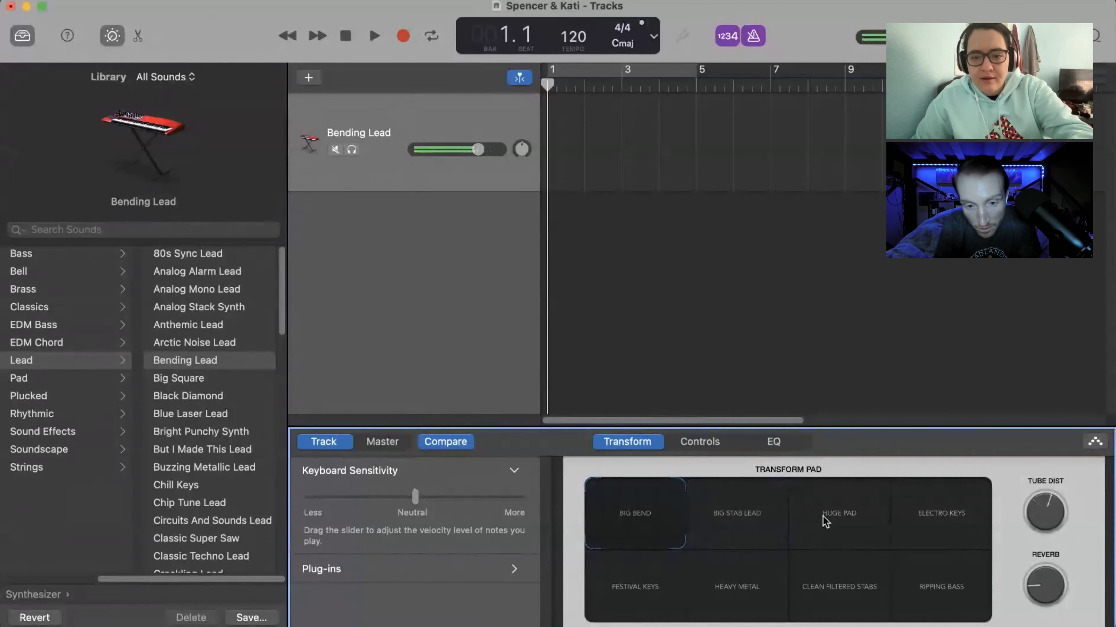
pyautogui.click(833, 523)
pyautogui.click(946, 519)
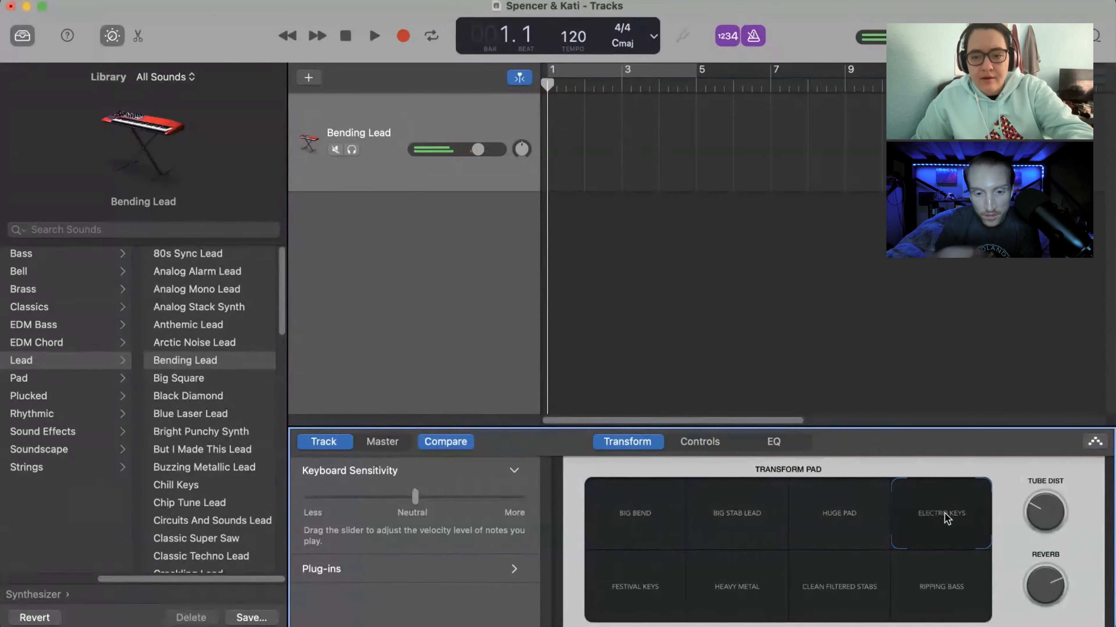
pyautogui.click(649, 521)
# - Load the Bright Punchy Synth lead sound and raise the track's volume
pyautogui.click(200, 431)
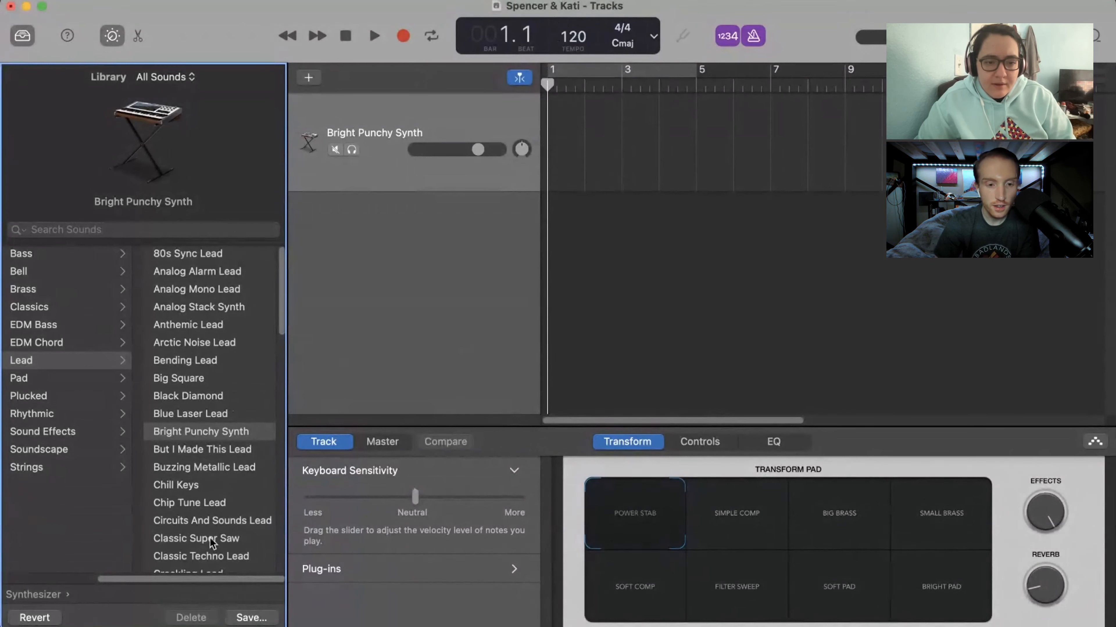
pyautogui.moveTo(139, 579); pyautogui.dragTo(202, 564)
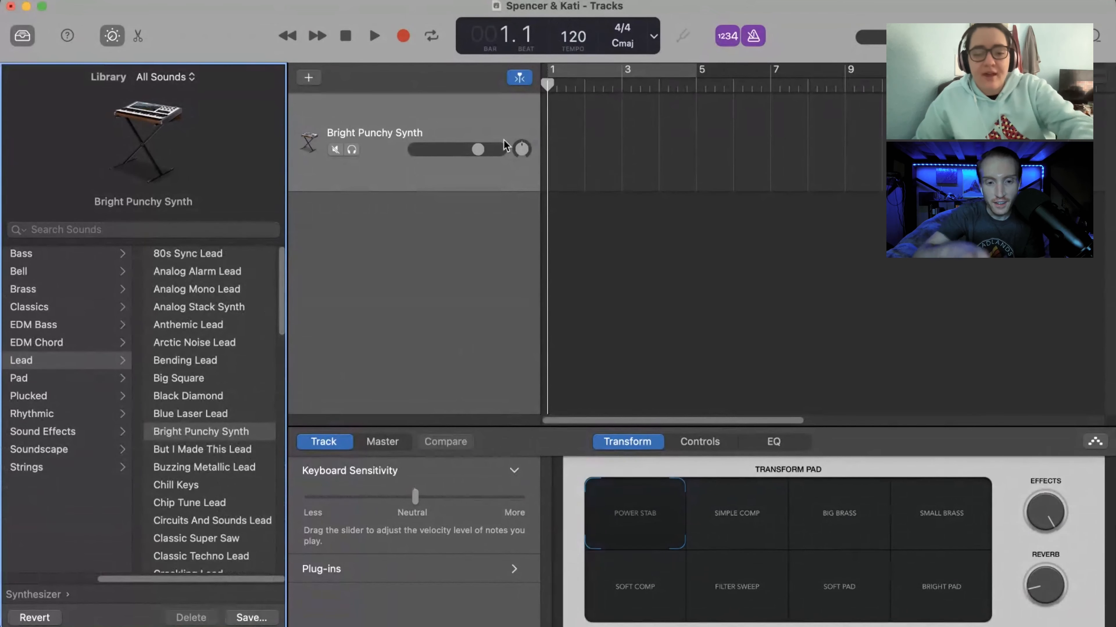
pyautogui.click(479, 151)
pyautogui.moveTo(478, 151); pyautogui.dragTo(564, 151)
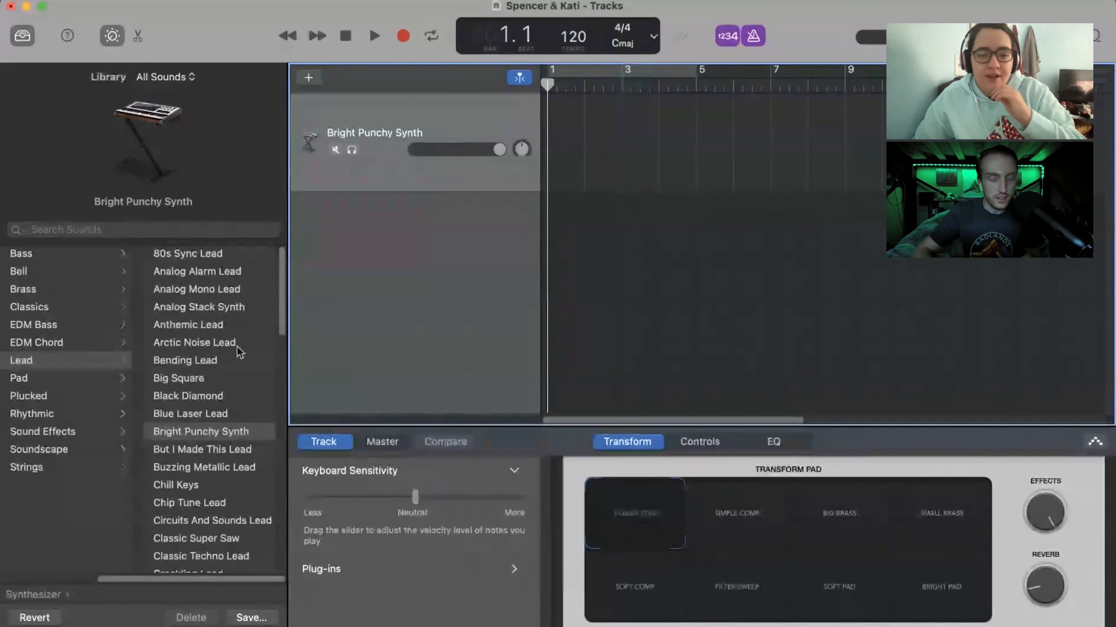
# - Audition more leads, including Analog Alarm Lead, But I Made This Lead, Black Diamond and Anthemic Lead, and assign Analog Stack Synth to the track
pyautogui.click(217, 278)
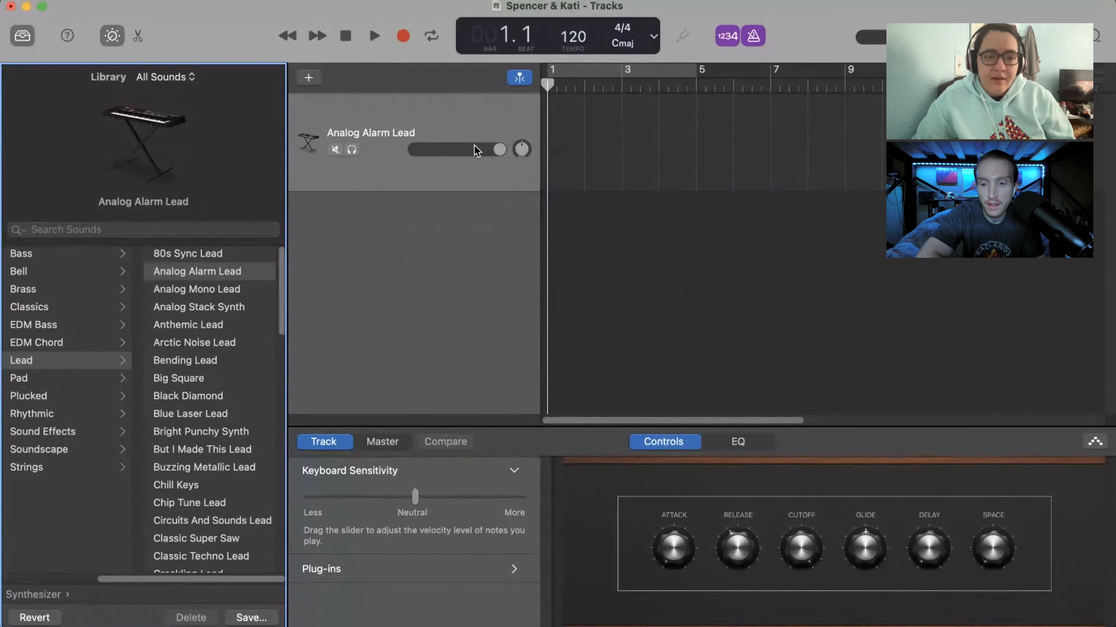
pyautogui.click(207, 342)
pyautogui.click(226, 449)
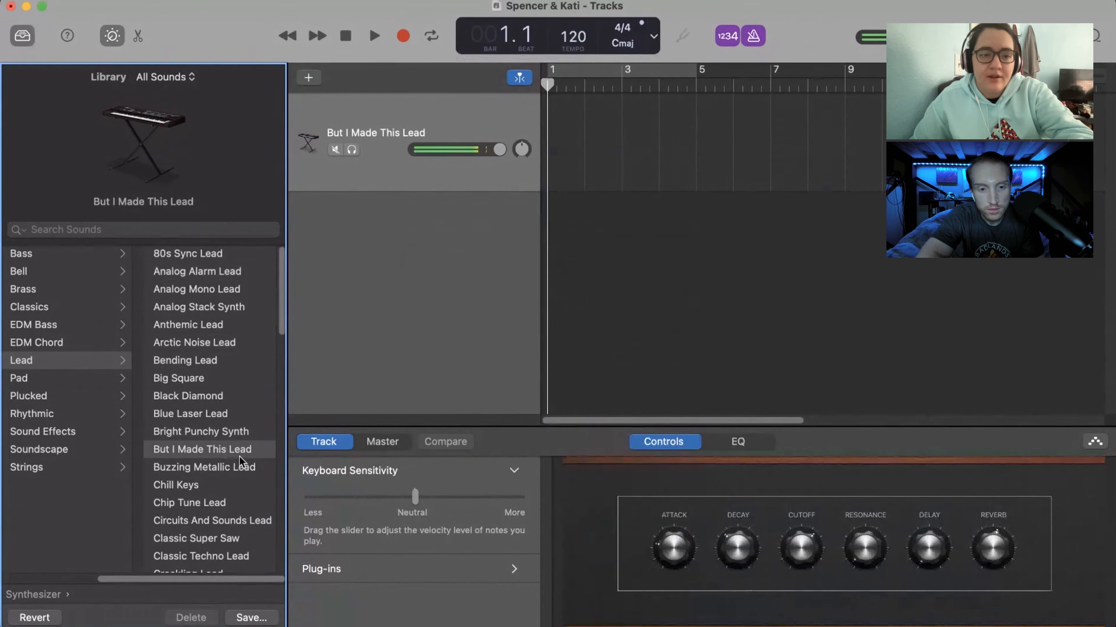
pyautogui.click(206, 389)
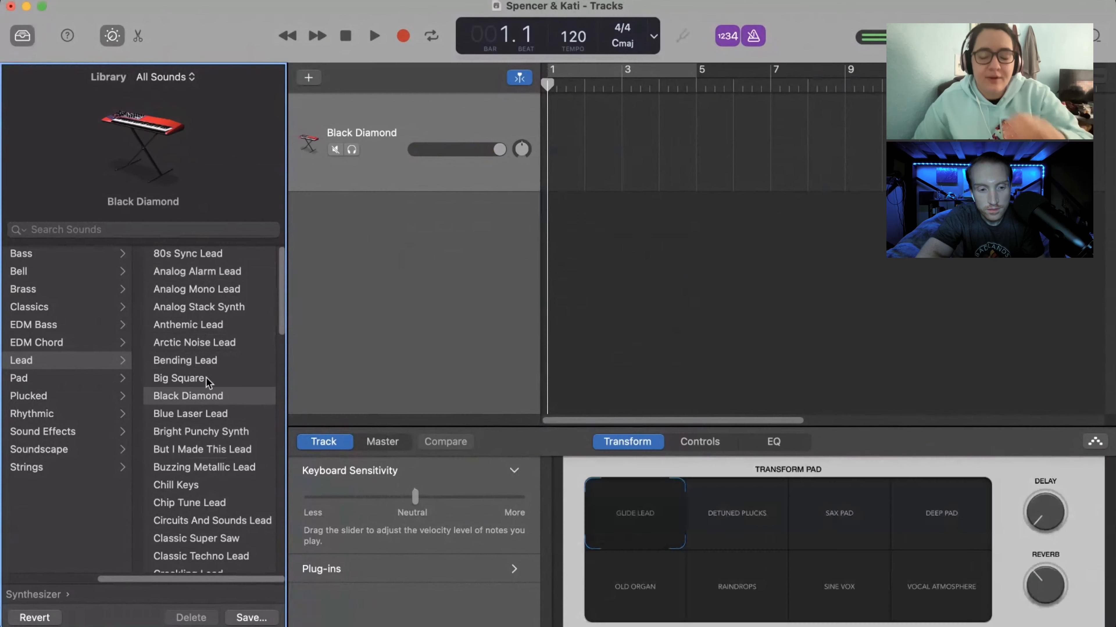
pyautogui.click(209, 357)
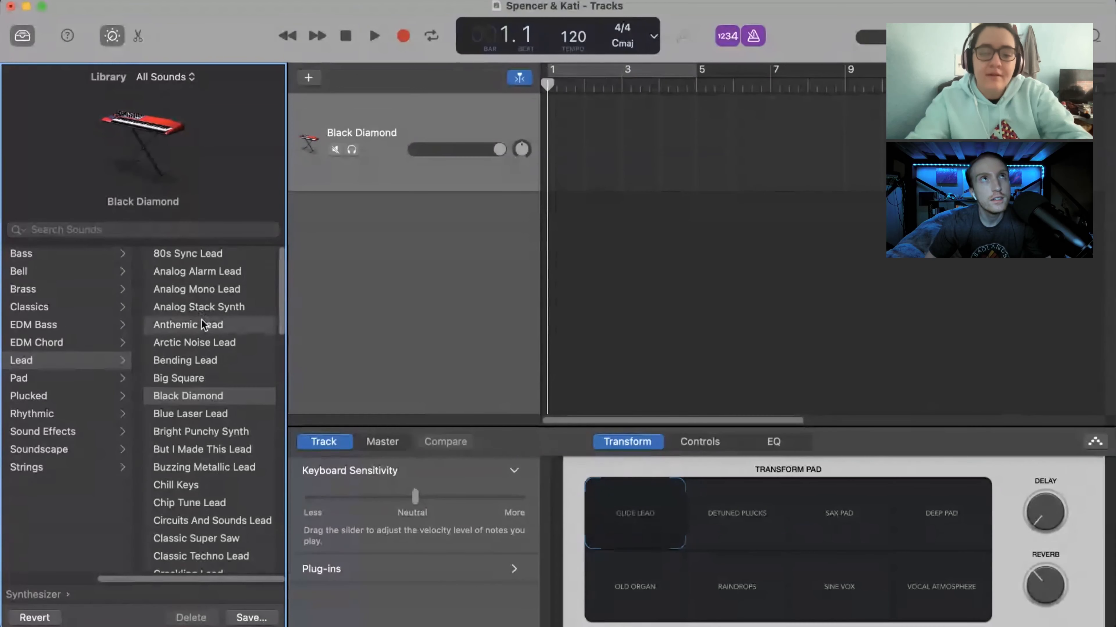
pyautogui.click(202, 325)
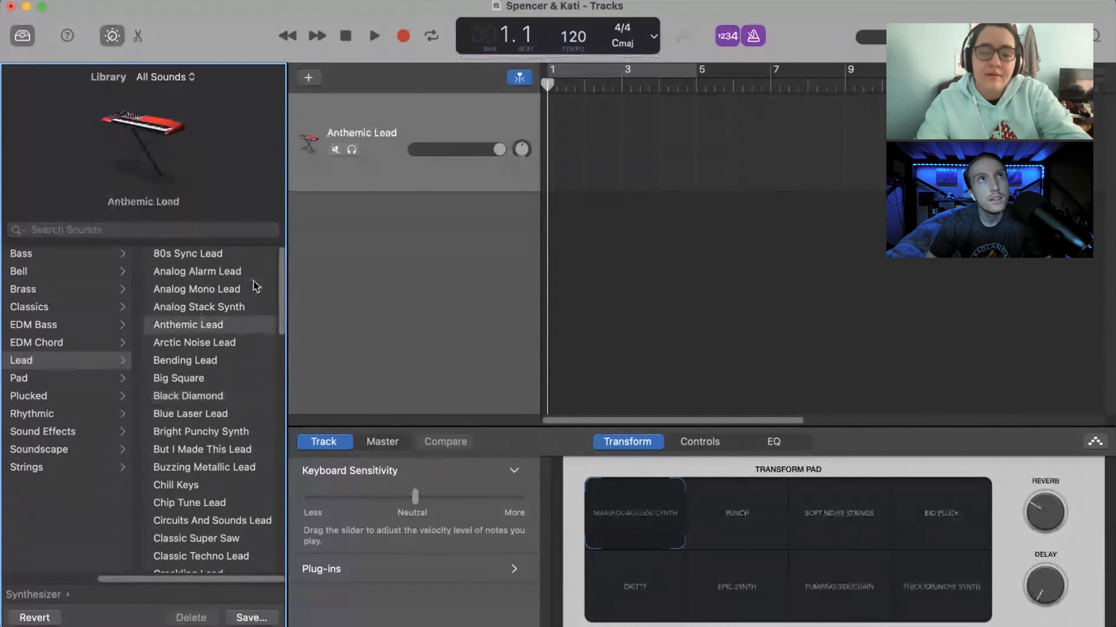
pyautogui.click(223, 307)
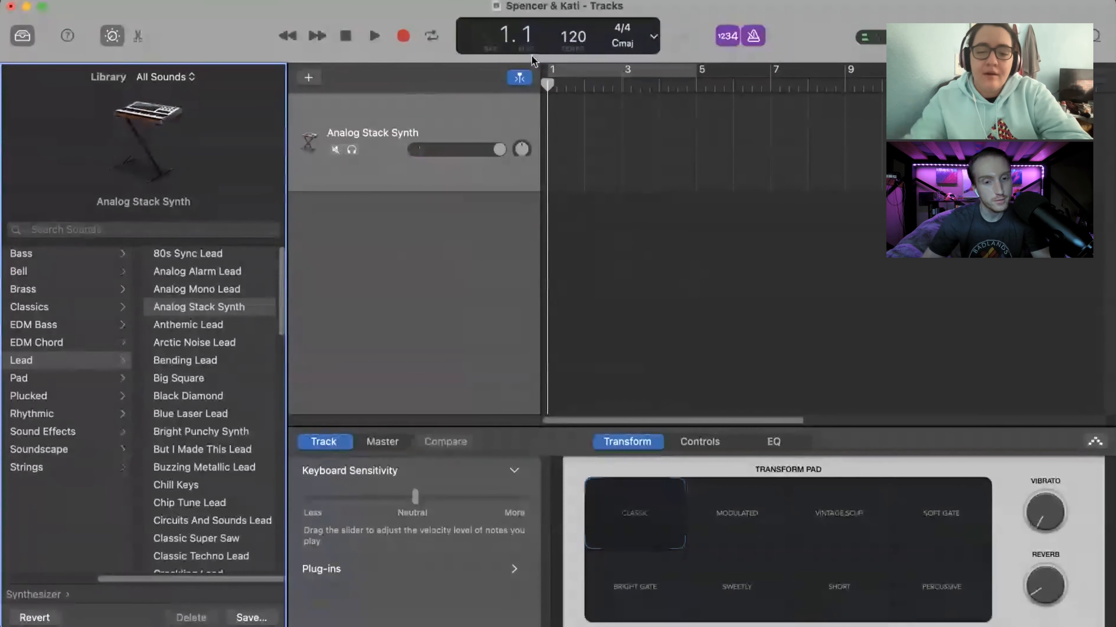
# - Set the project tempo to 90 and check it with a short metronome playback
pyautogui.doubleClick(571, 36)
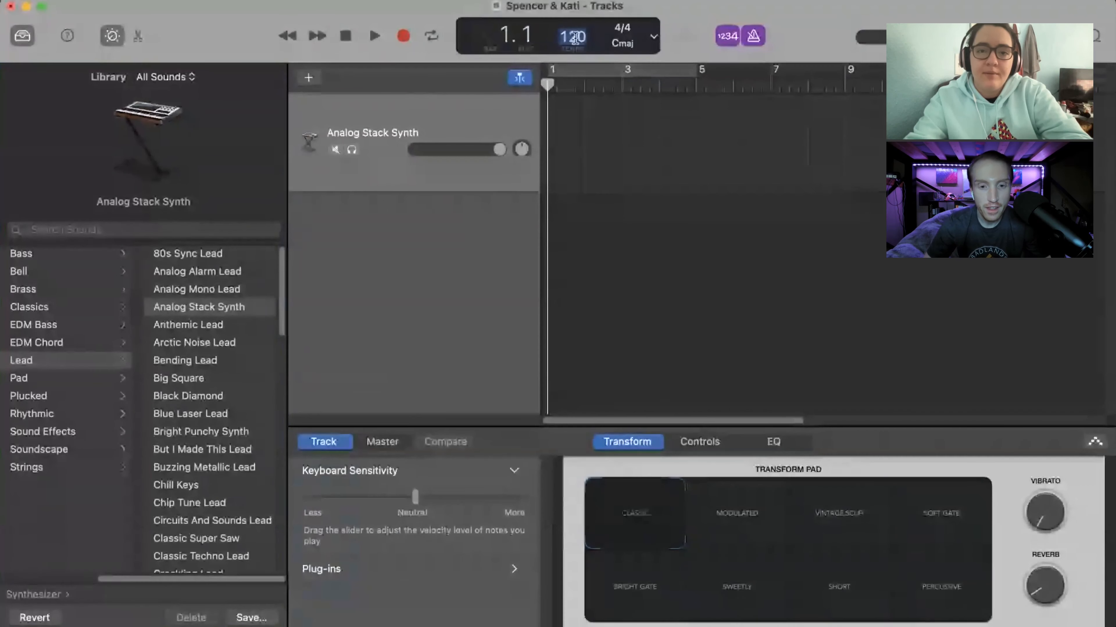
pyautogui.write('90')
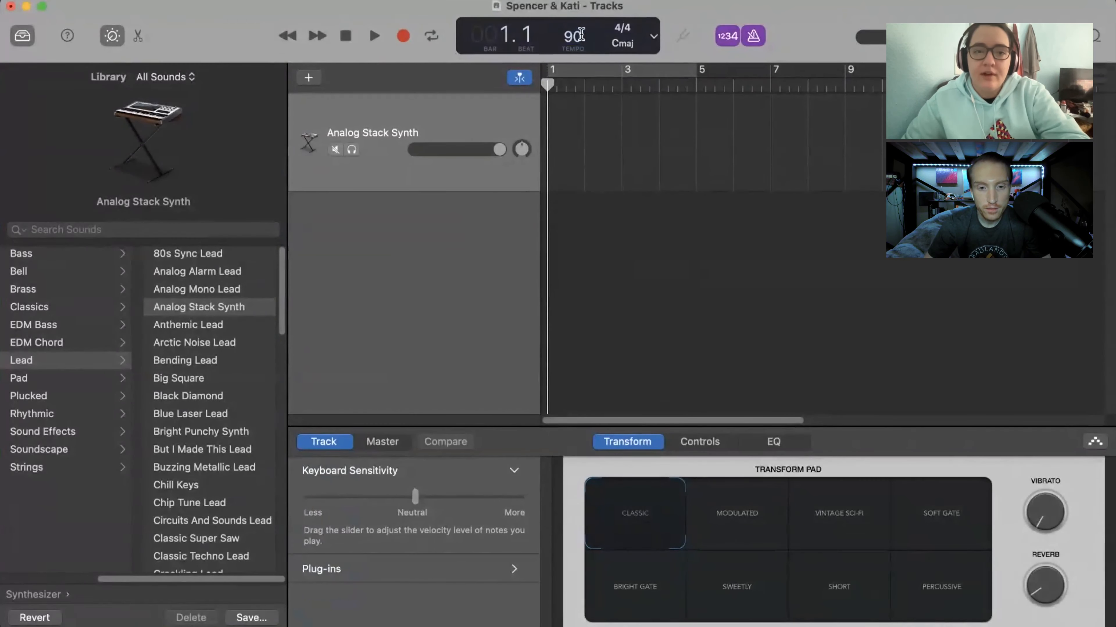
pyautogui.press('Return')
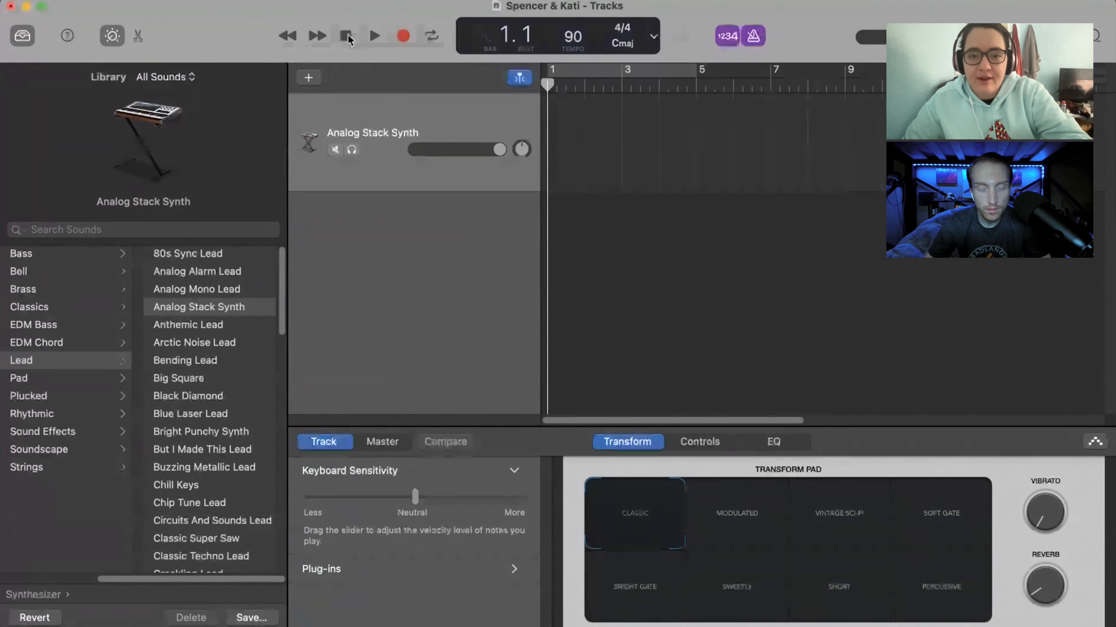
pyautogui.click(373, 37)
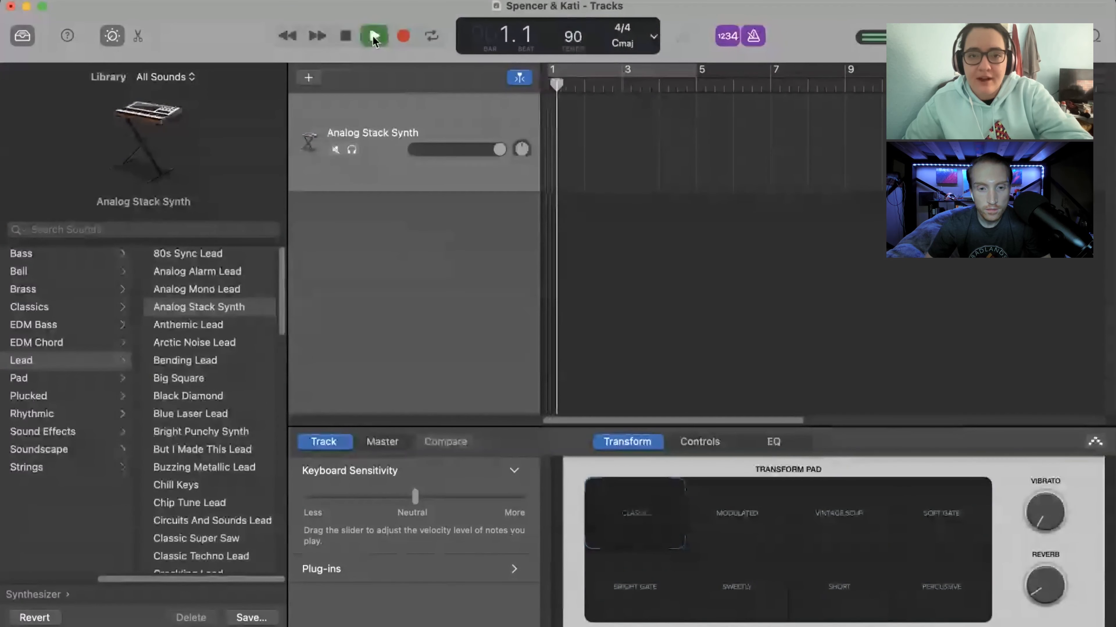
pyautogui.click(373, 37)
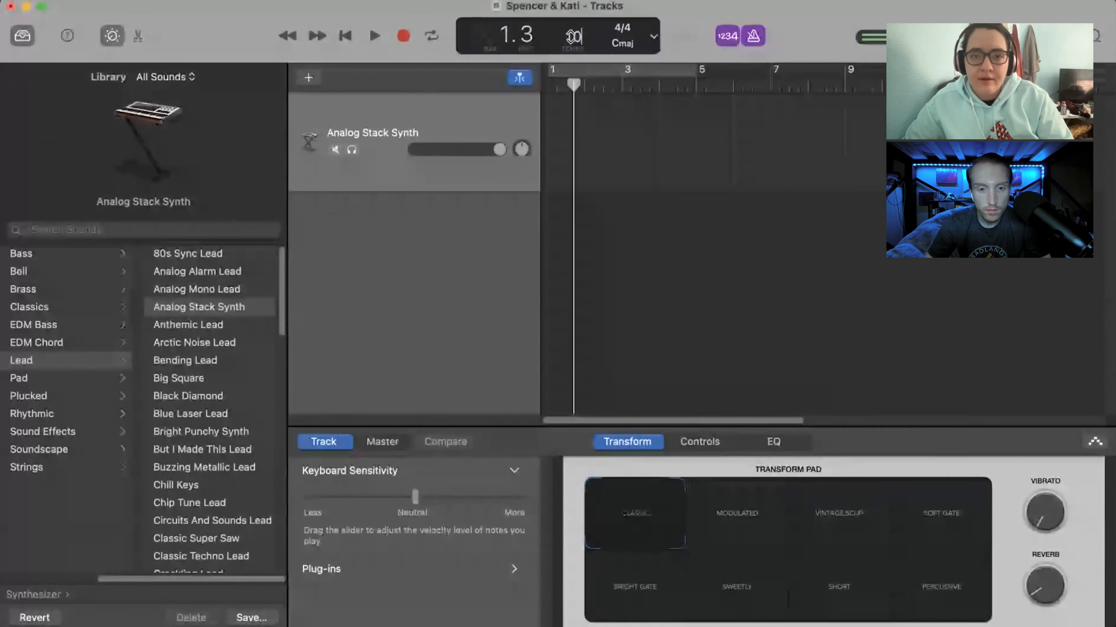
# - Set the project tempo to 100, check it with the metronome, and return the playhead to the start of bar 1
pyautogui.click(376, 37)
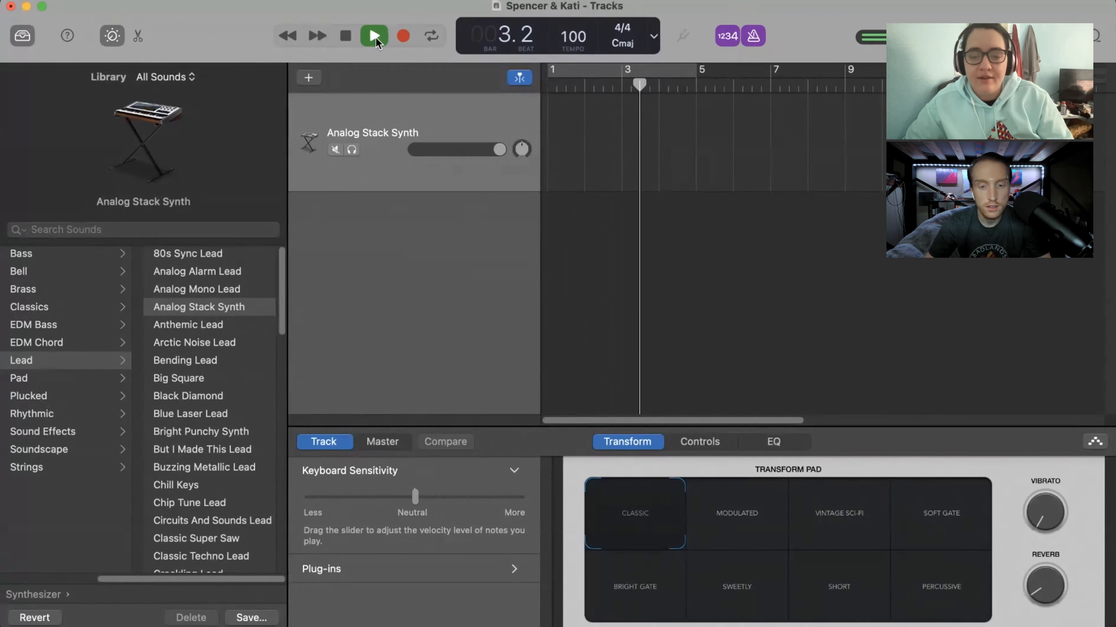
pyautogui.click(345, 38)
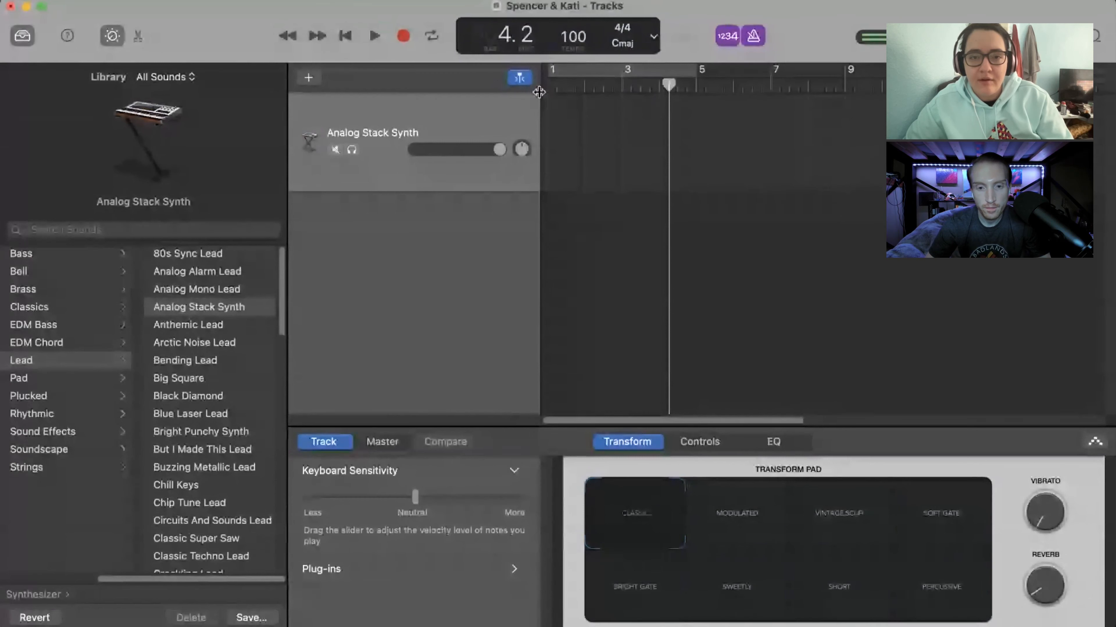
pyautogui.click(549, 83)
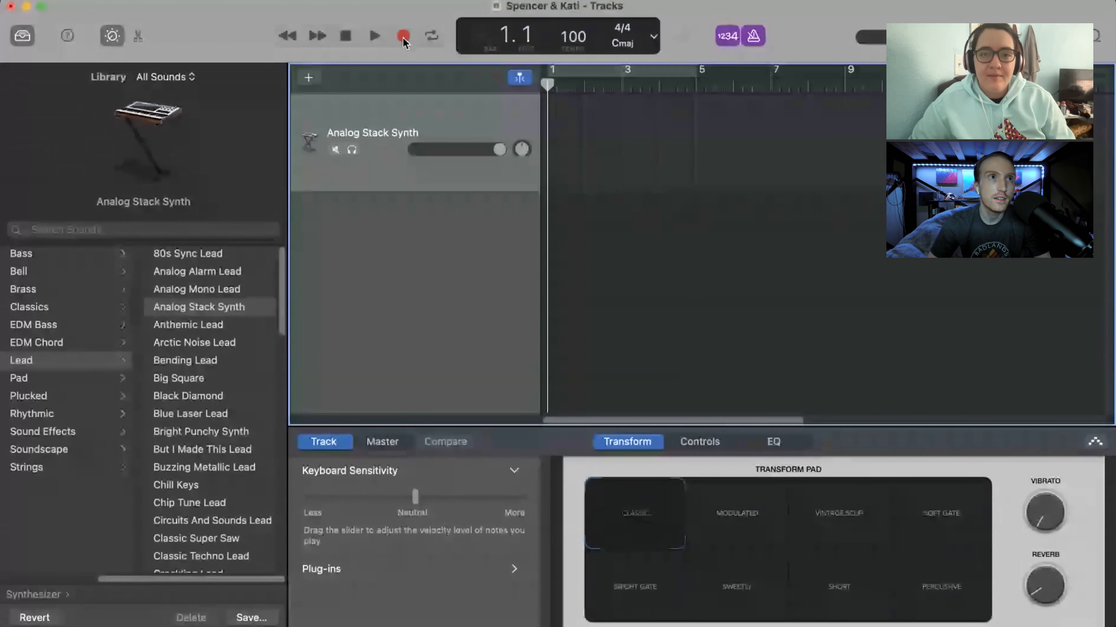
# - Record a two-bar synth part starting at bar 1 and trim the recorded region to end at bar 3
pyautogui.click(403, 37)
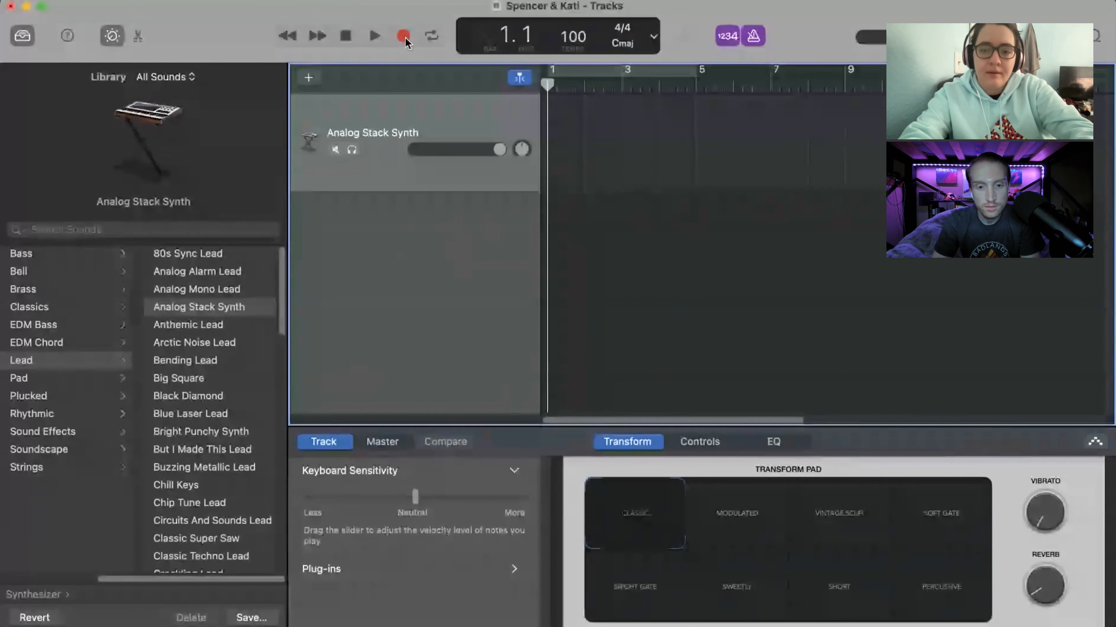
pyautogui.click(404, 37)
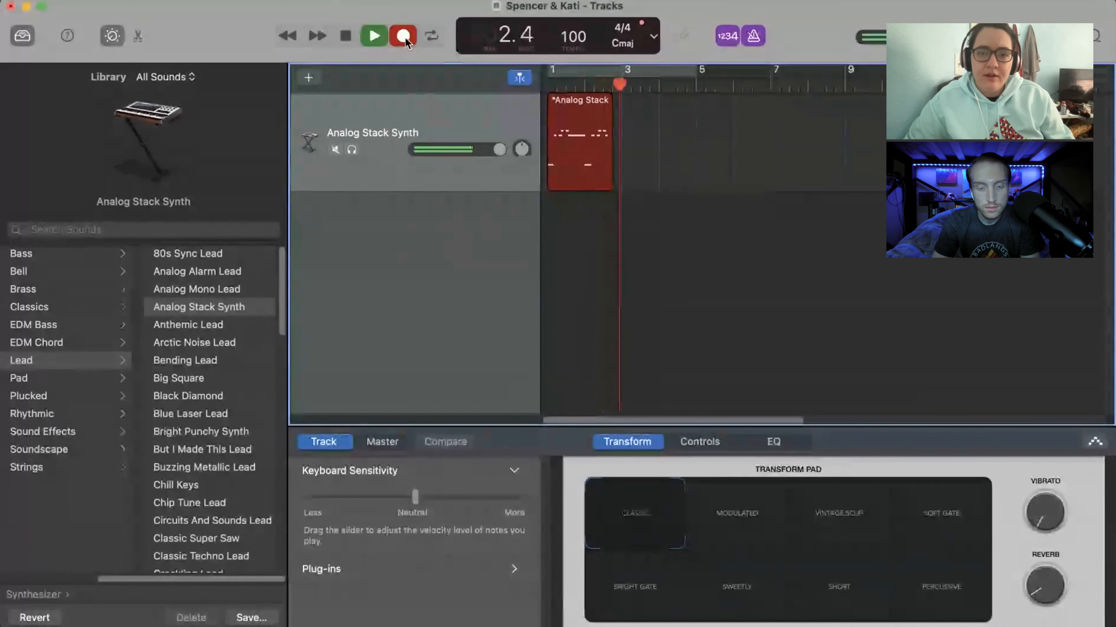
pyautogui.click(404, 37)
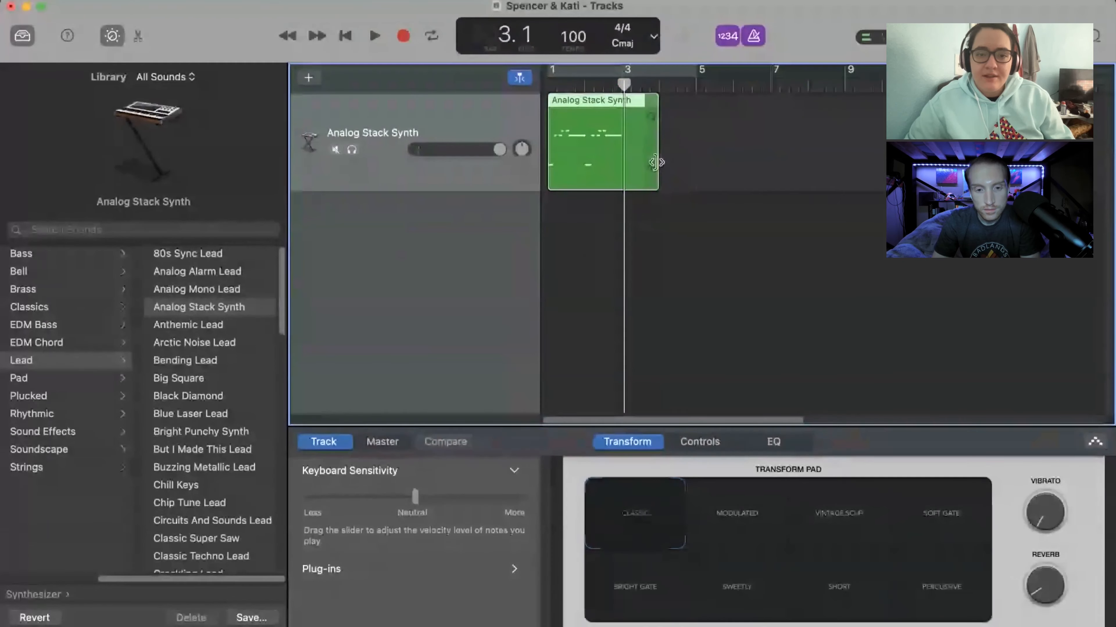
pyautogui.moveTo(656, 163); pyautogui.dragTo(621, 163)
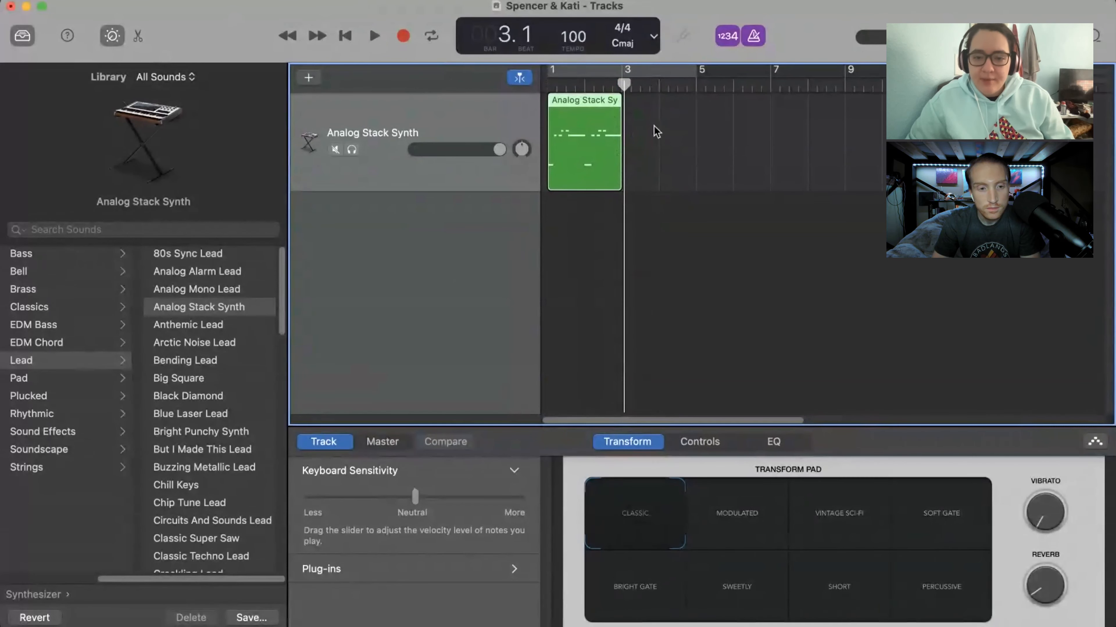
# - Open the recorded region in the Piano Roll and adjust the timing of its first three notes
pyautogui.doubleClick(583, 128)
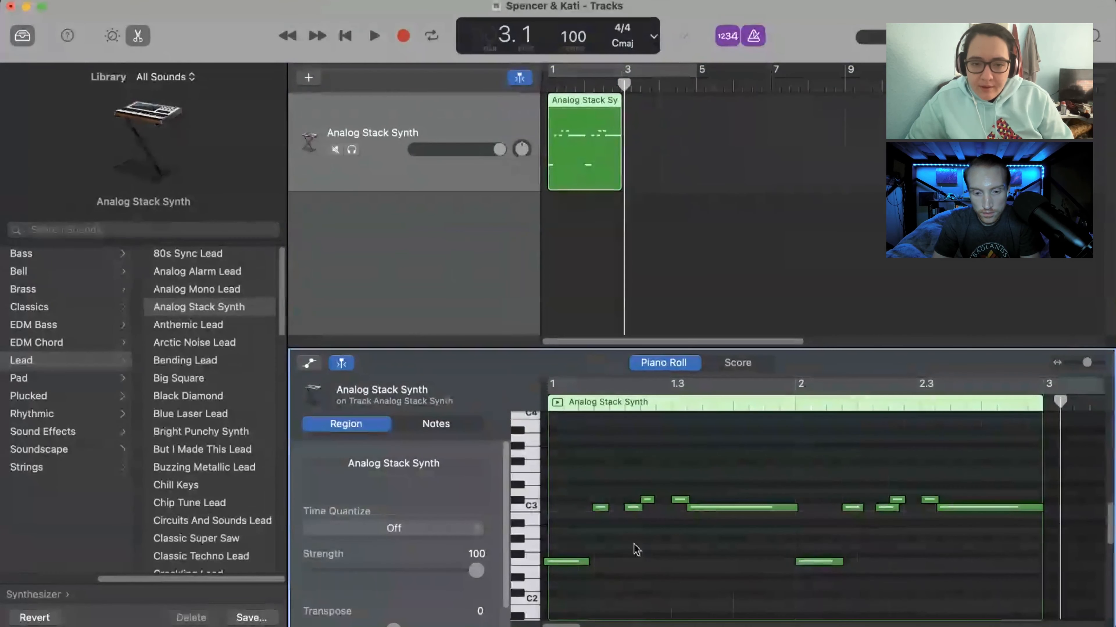
pyautogui.click(584, 563)
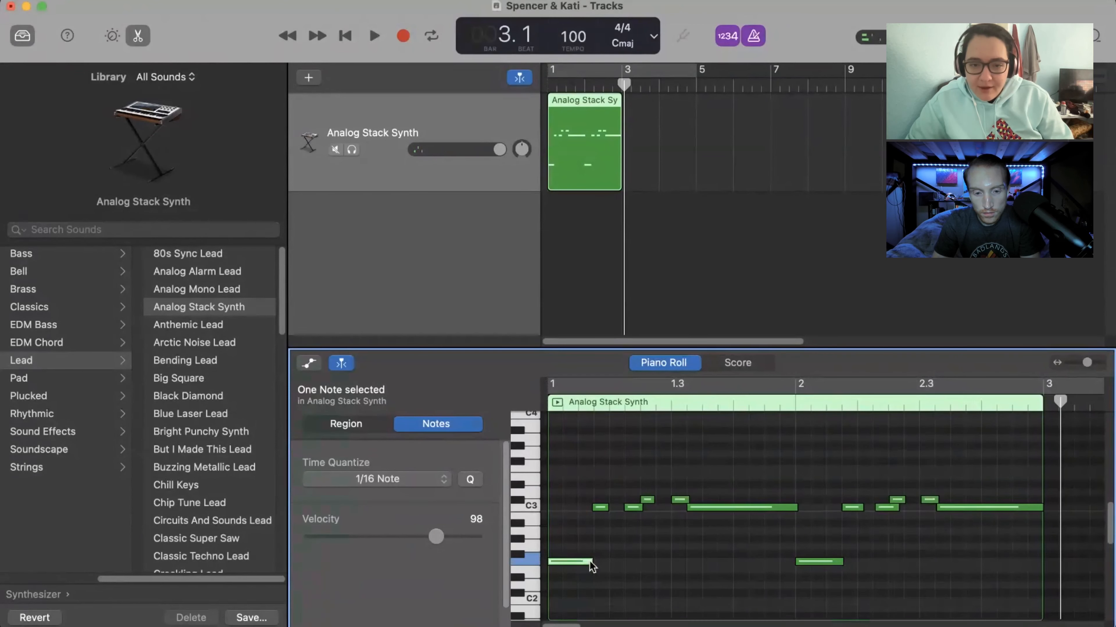
pyautogui.click(633, 509)
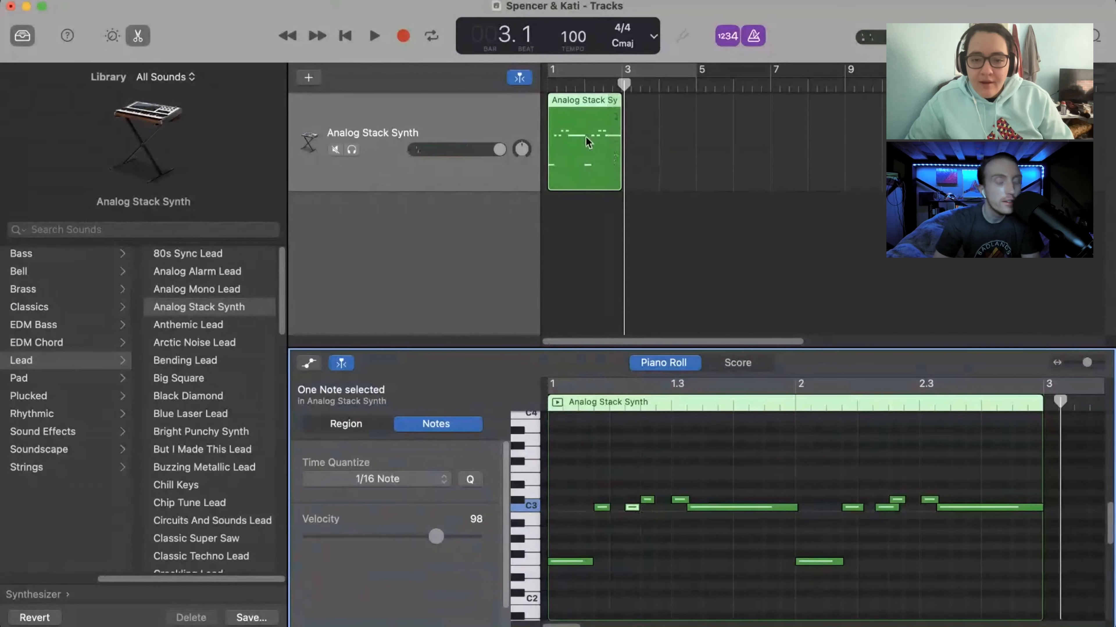
# - Check the next notes of the first bar in the Piano Roll and trim the last short note and the long C3 note slightly
pyautogui.click(646, 501)
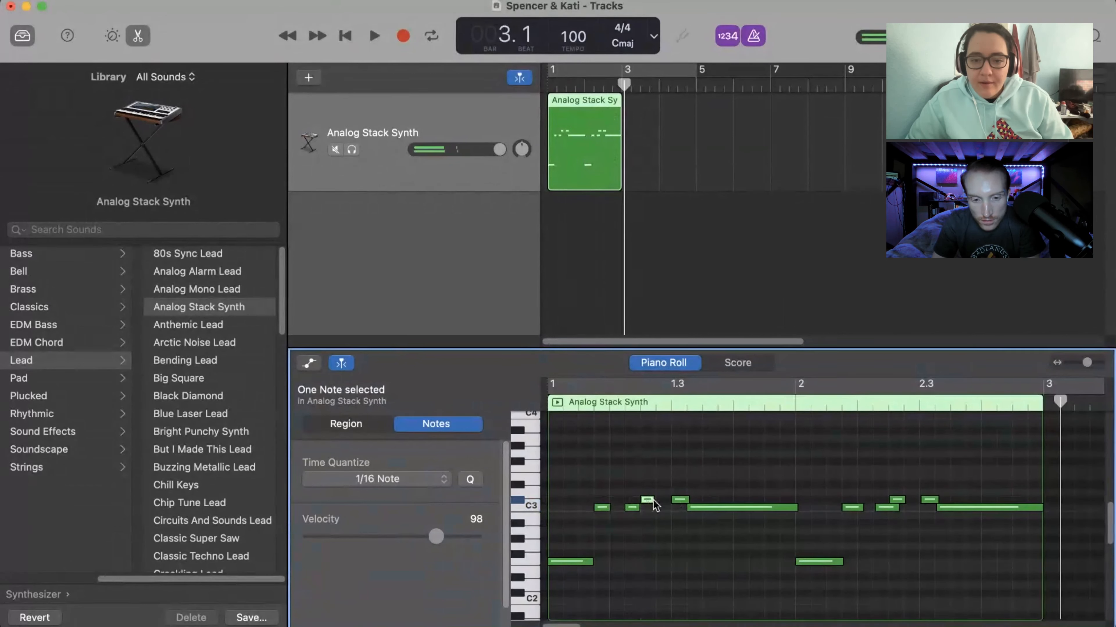
pyautogui.click(653, 501)
pyautogui.click(678, 502)
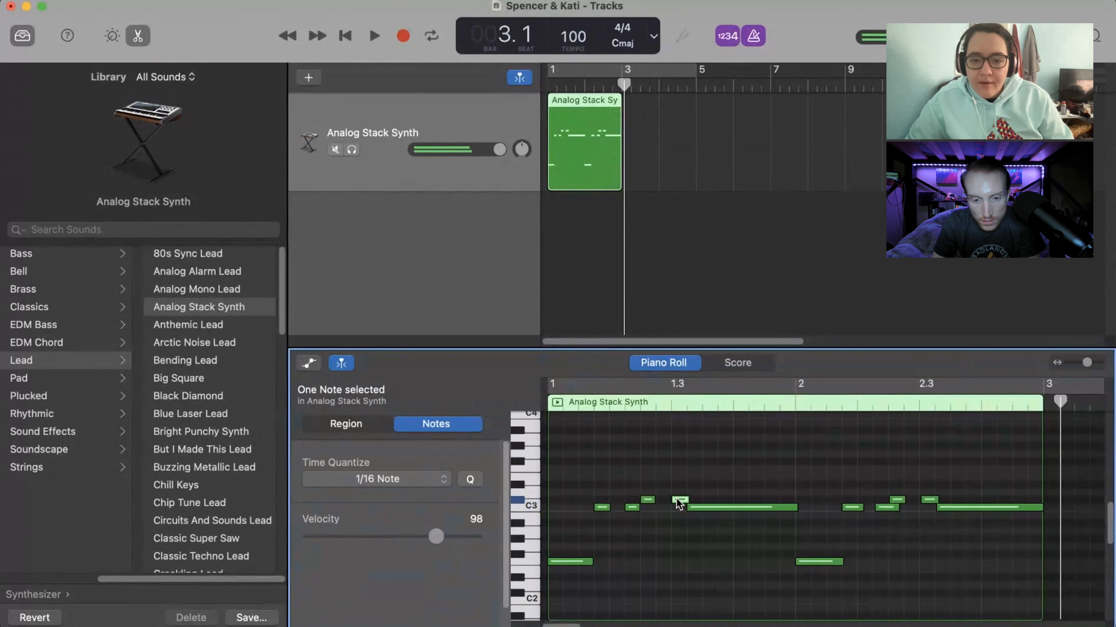
pyautogui.moveTo(686, 501); pyautogui.dragTo(685, 500)
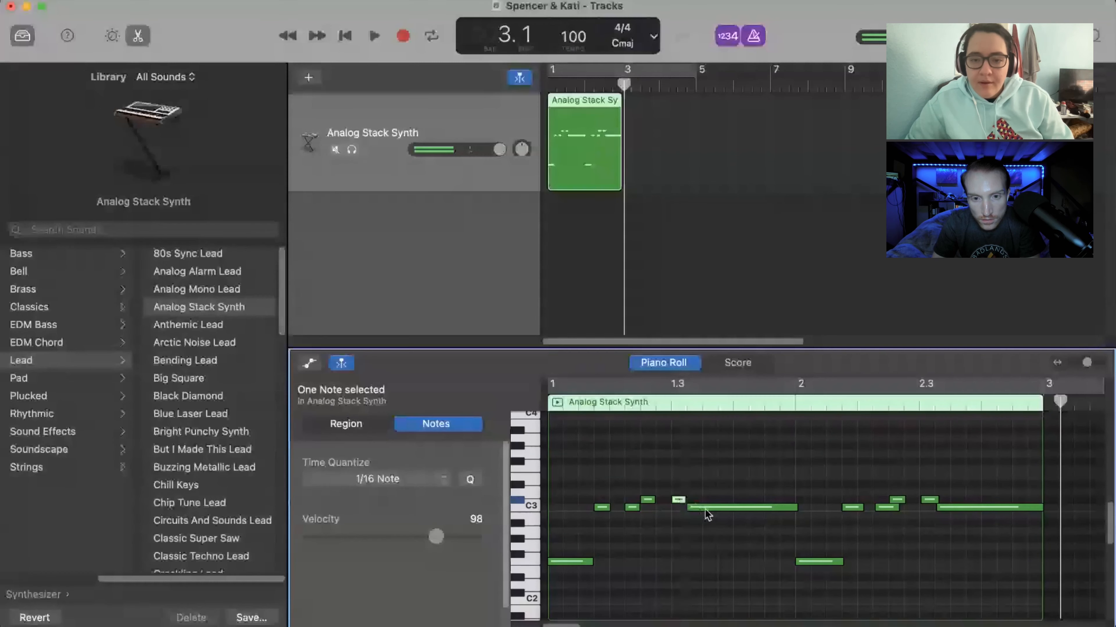
pyautogui.click(704, 510)
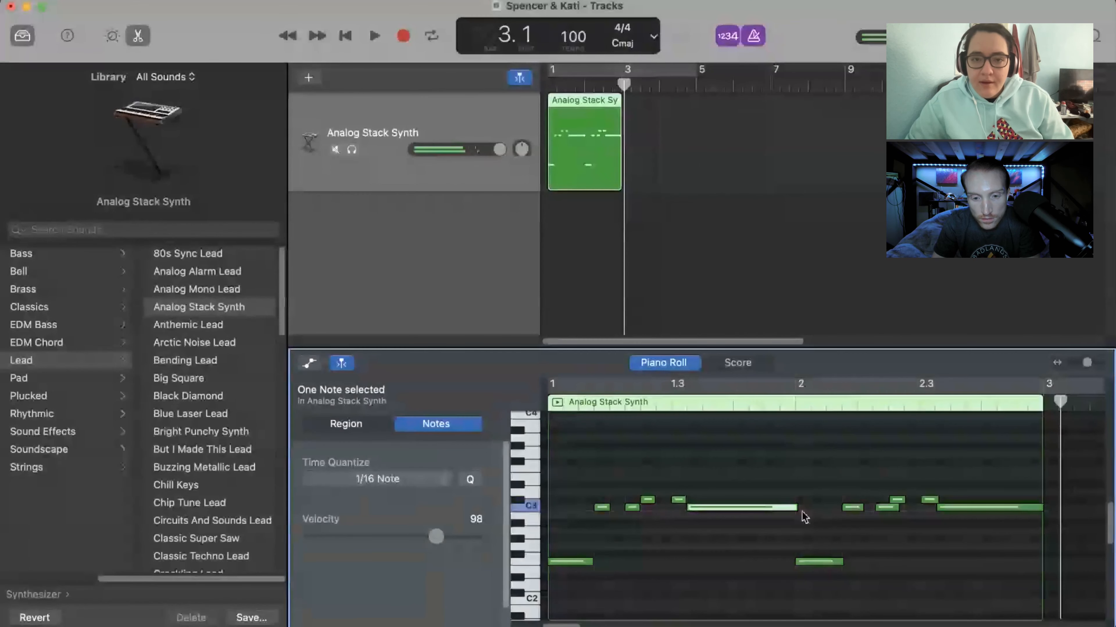
pyautogui.moveTo(796, 509); pyautogui.dragTo(794, 508)
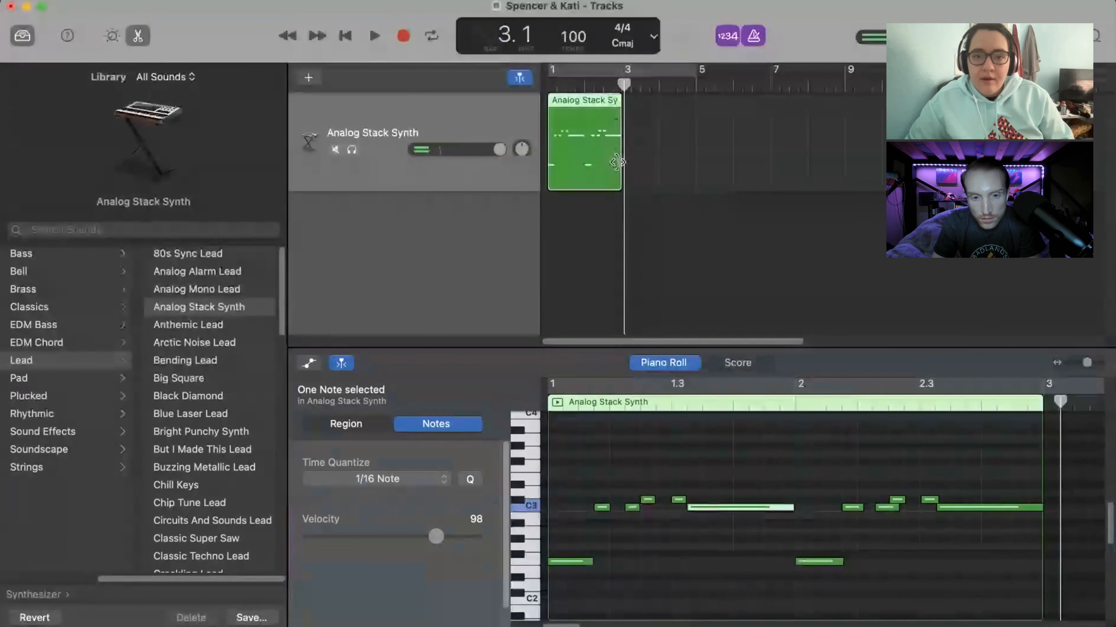
# - Shorten the Analog Stack Synth region to one bar and loop it along the timeline well past bar 13
pyautogui.moveTo(617, 162); pyautogui.dragTo(582, 165)
pyautogui.moveTo(581, 102); pyautogui.dragTo(1113, 105)
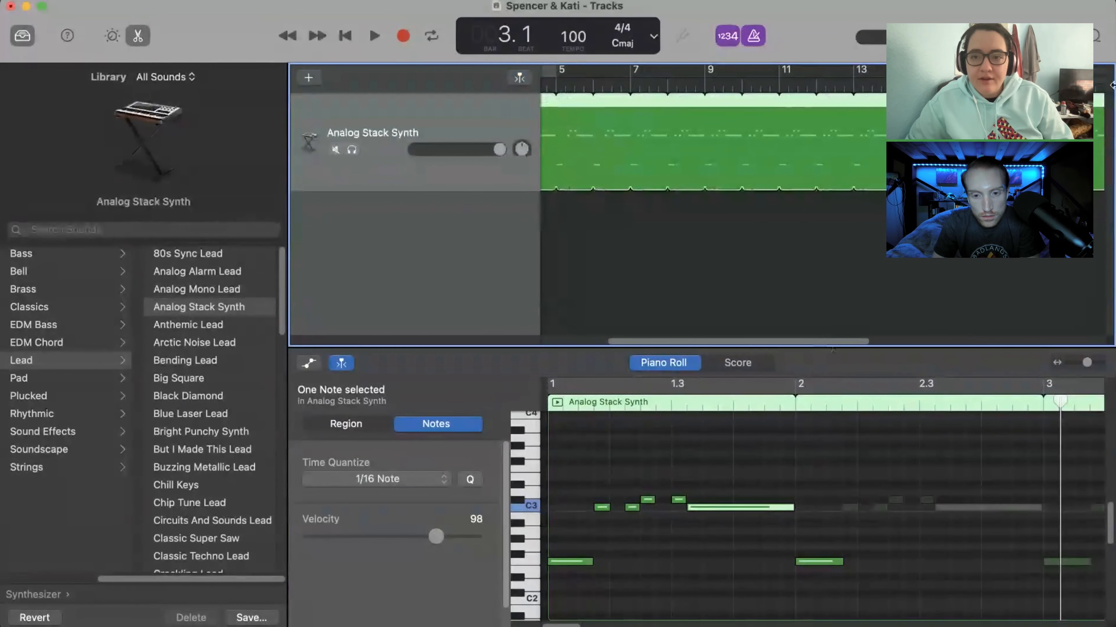
pyautogui.moveTo(1099, 102); pyautogui.dragTo(1076, 103)
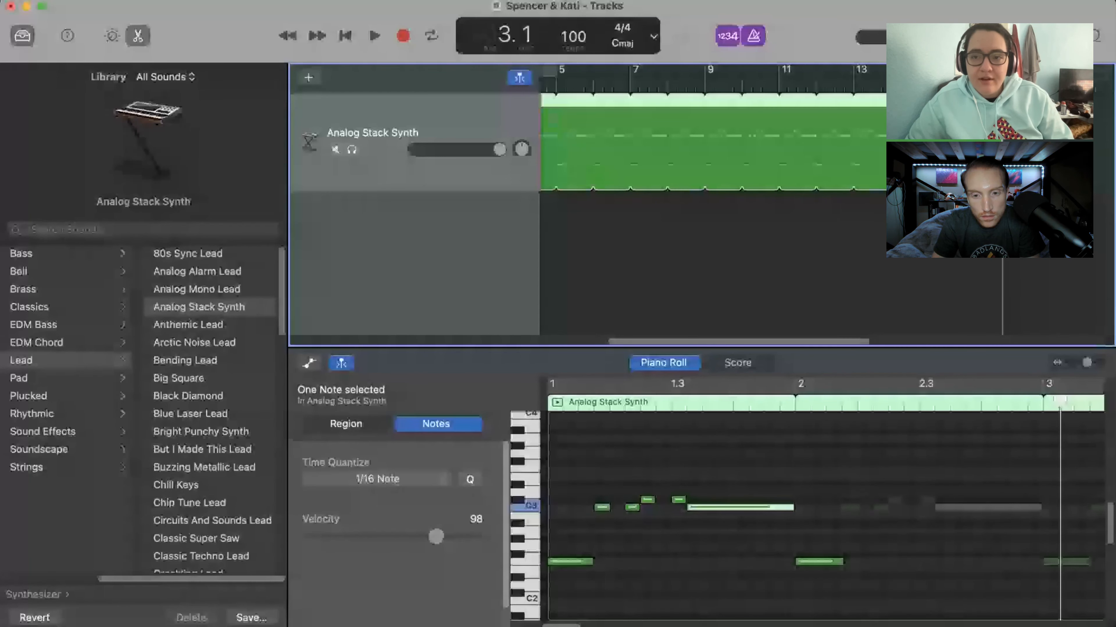
pyautogui.hscroll(-5, 729, 343)
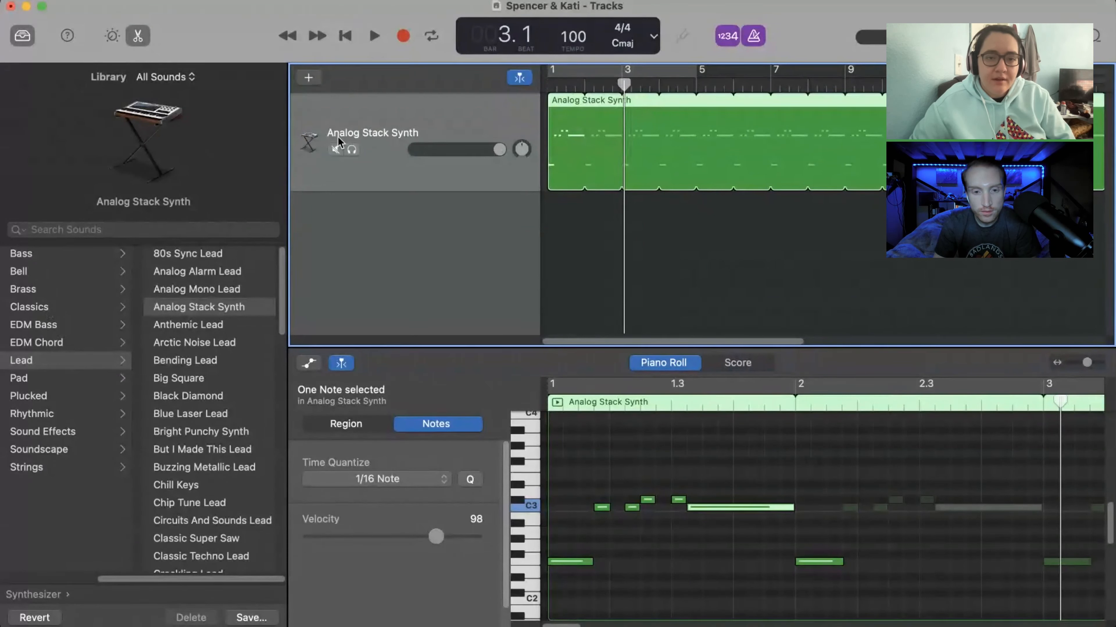
# - Mute the Analog Stack Synth track and add a second software instrument track with the playhead back at bar 1
pyautogui.click(335, 150)
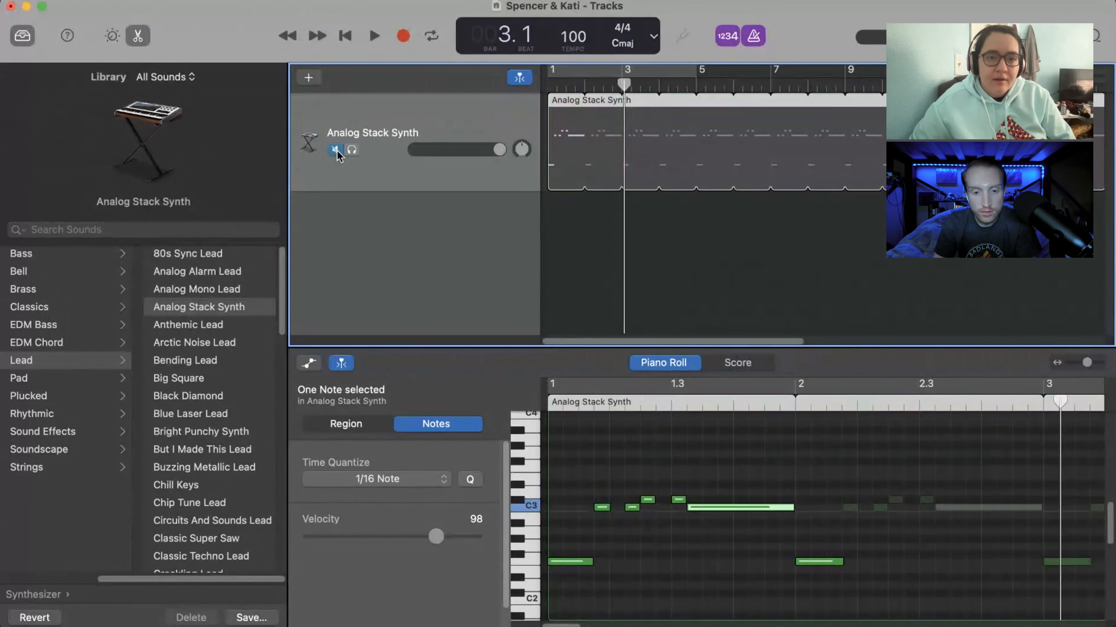
pyautogui.click(547, 83)
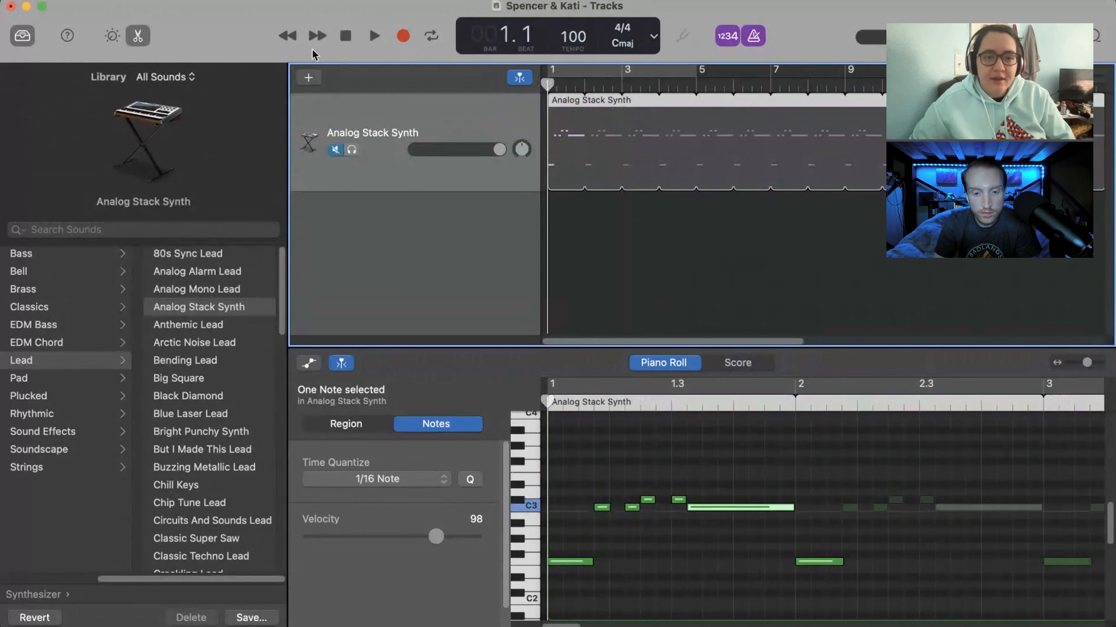
pyautogui.click(310, 79)
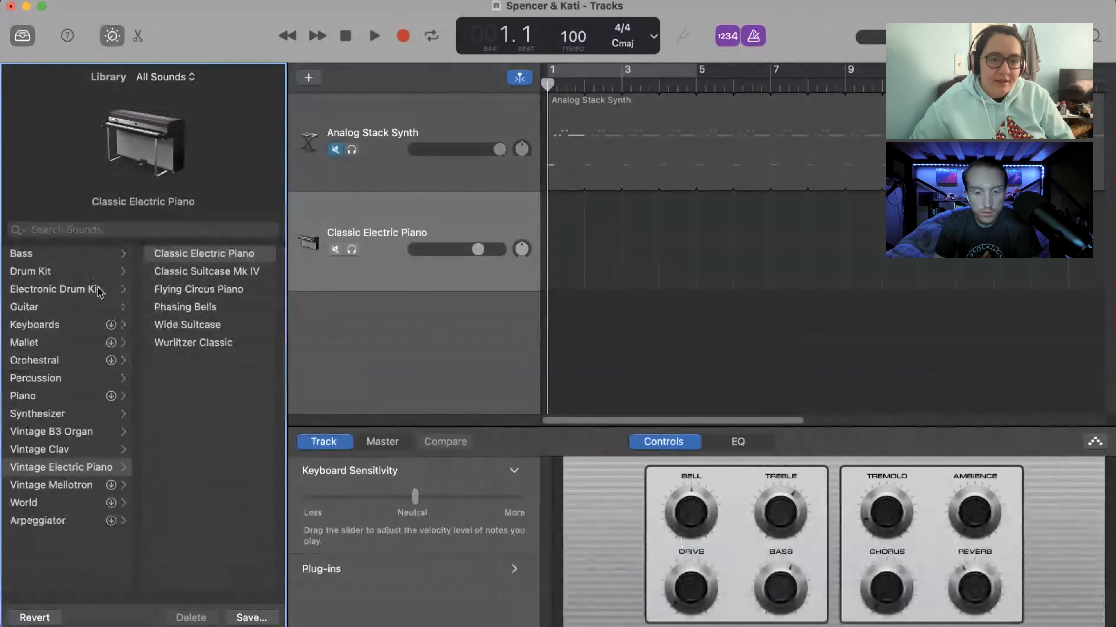
# - Audition the EDM Bass synthesizer sounds Aluminum Sweep, Artificial Persona and Designer Bass on the new track, and choose Mega Wobble Bass
pyautogui.click(84, 421)
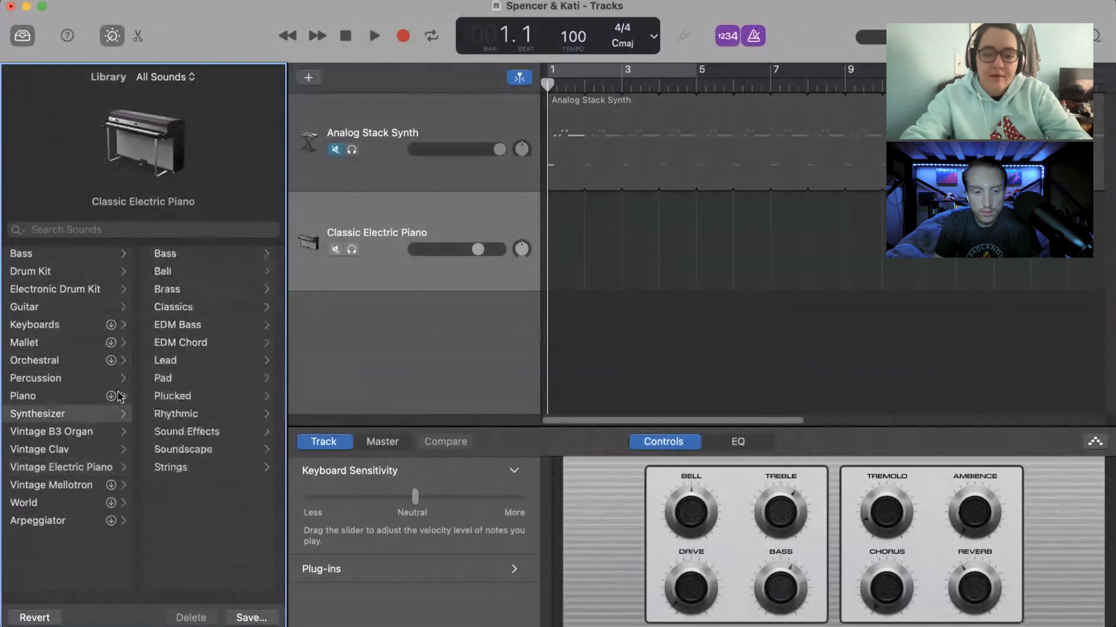
pyautogui.click(187, 326)
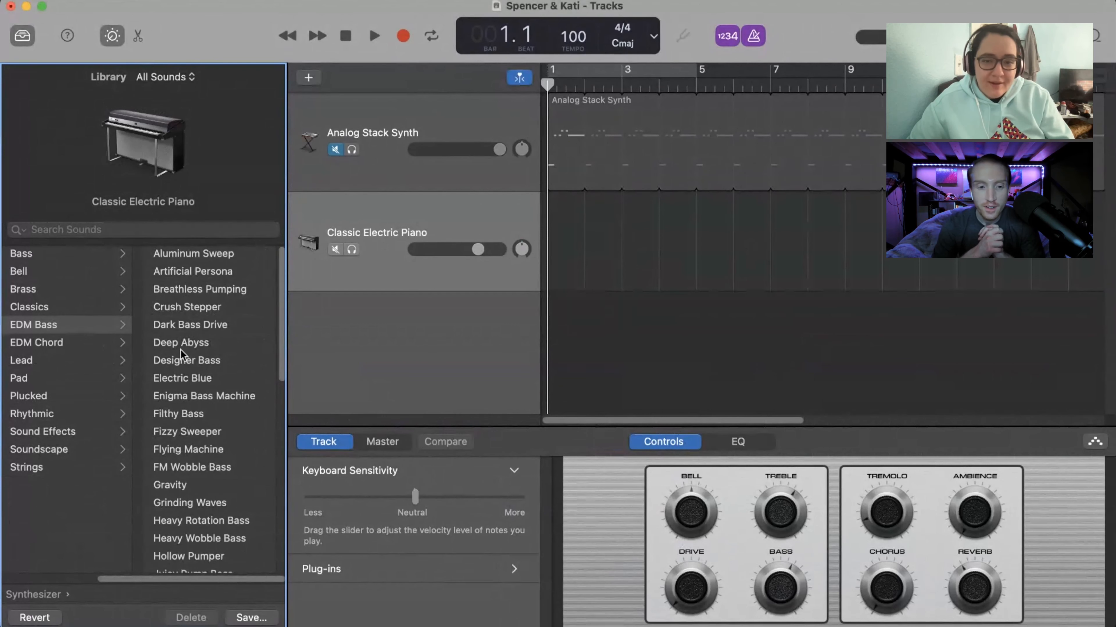
pyautogui.click(212, 258)
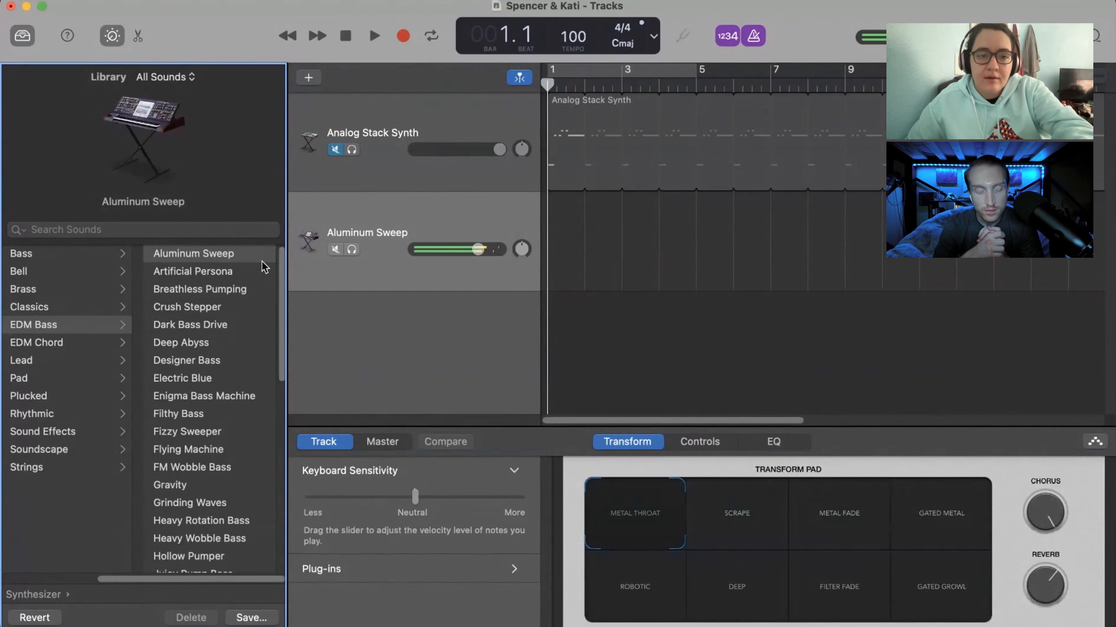
pyautogui.click(251, 274)
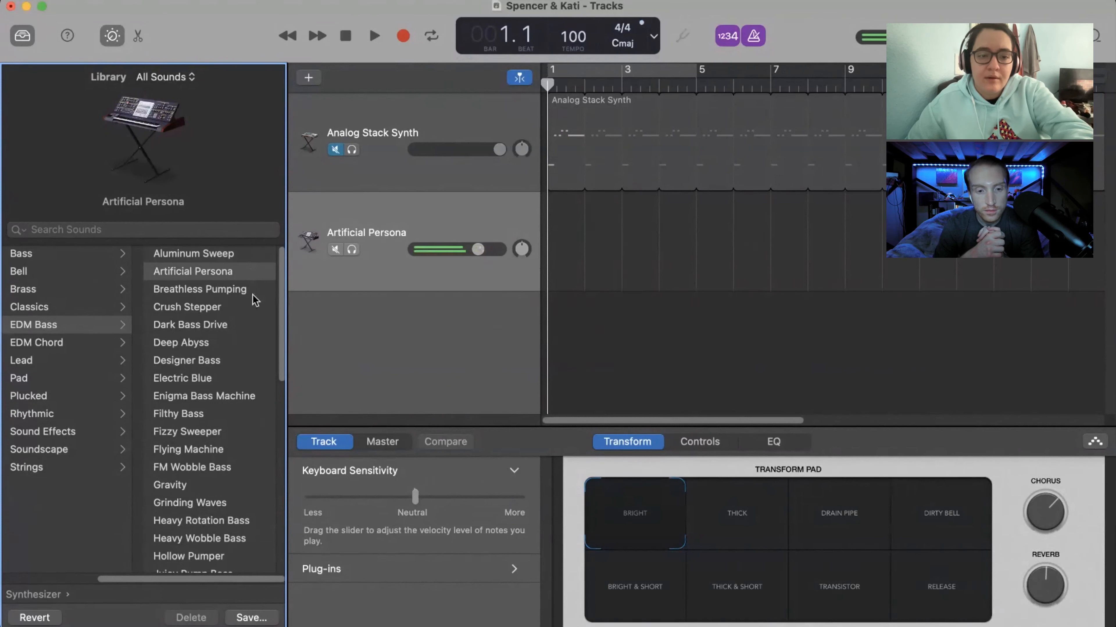
pyautogui.click(232, 361)
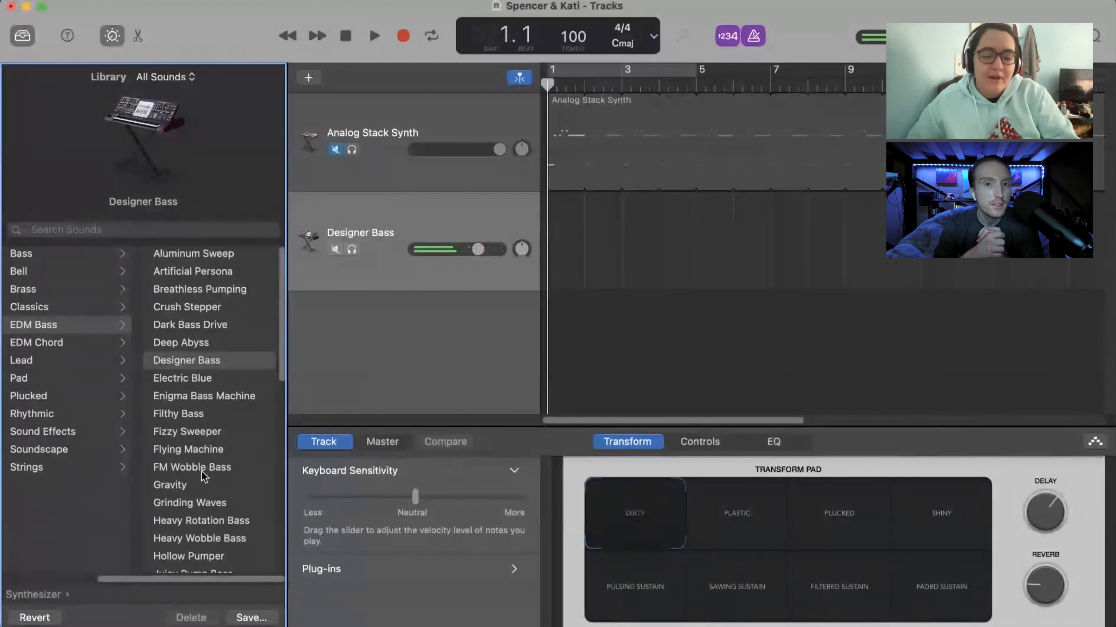
pyautogui.scroll(-5, 203, 457)
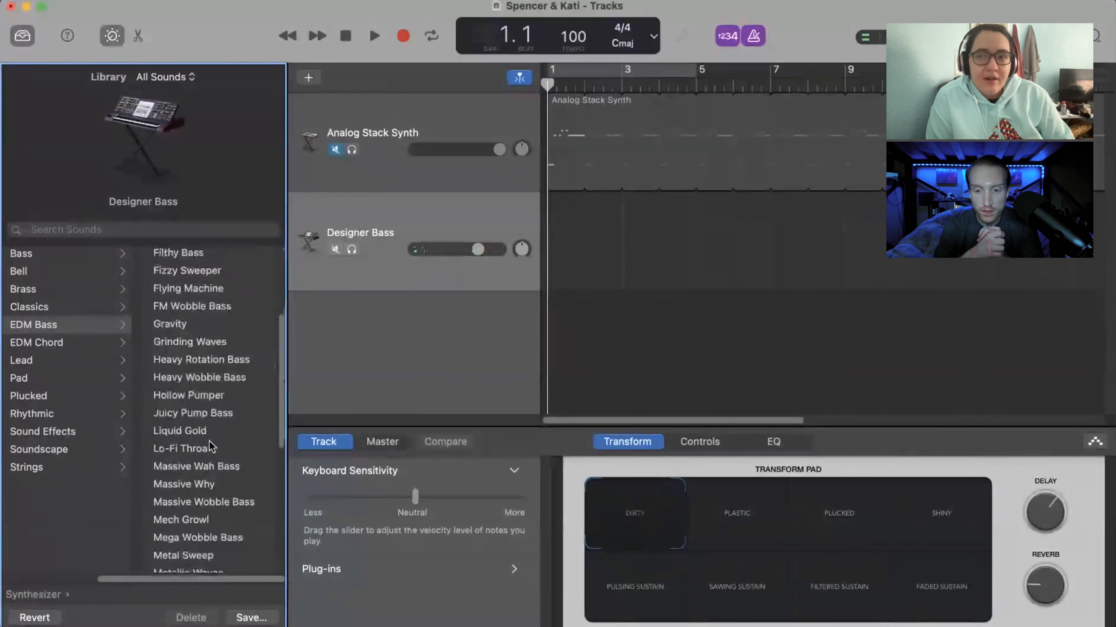
pyautogui.scroll(-1, 210, 441)
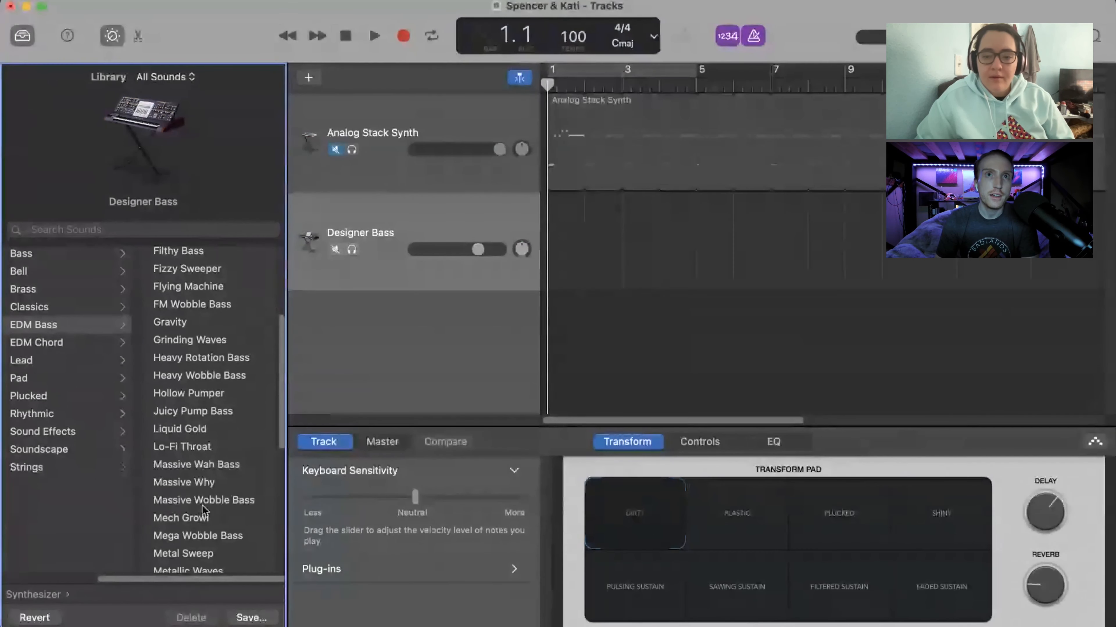
pyautogui.click(202, 543)
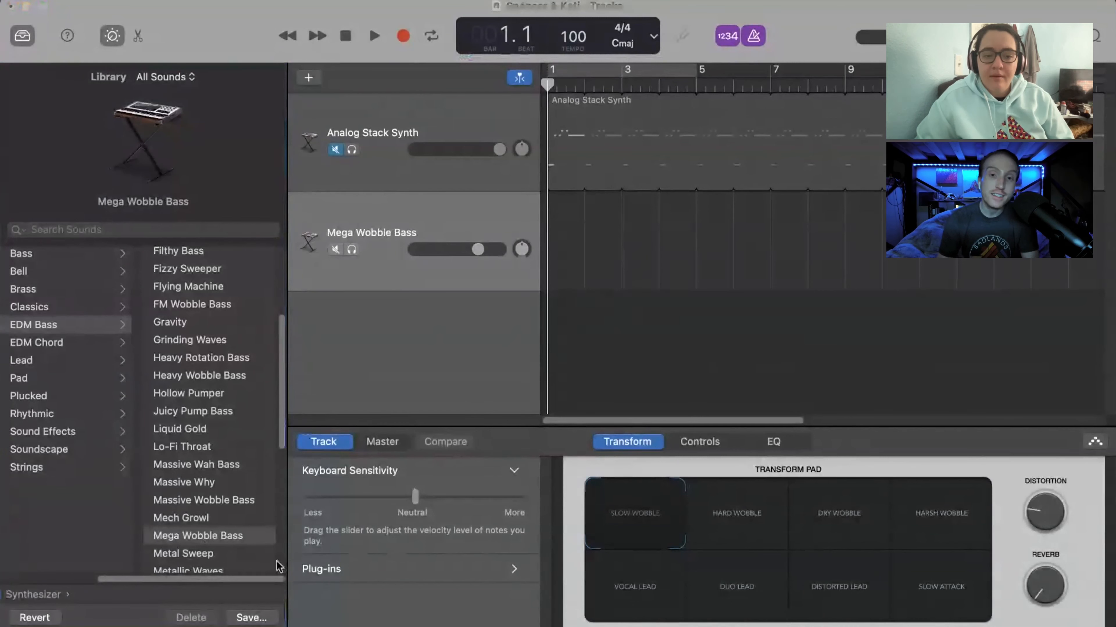
pyautogui.click(611, 347)
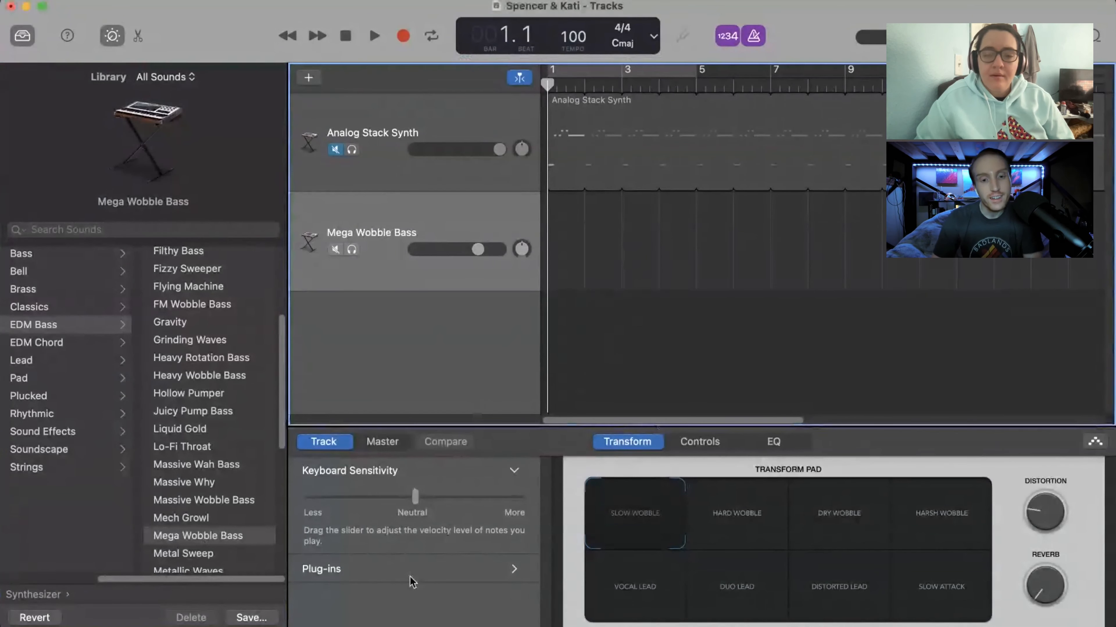
pyautogui.press('super+Tab')
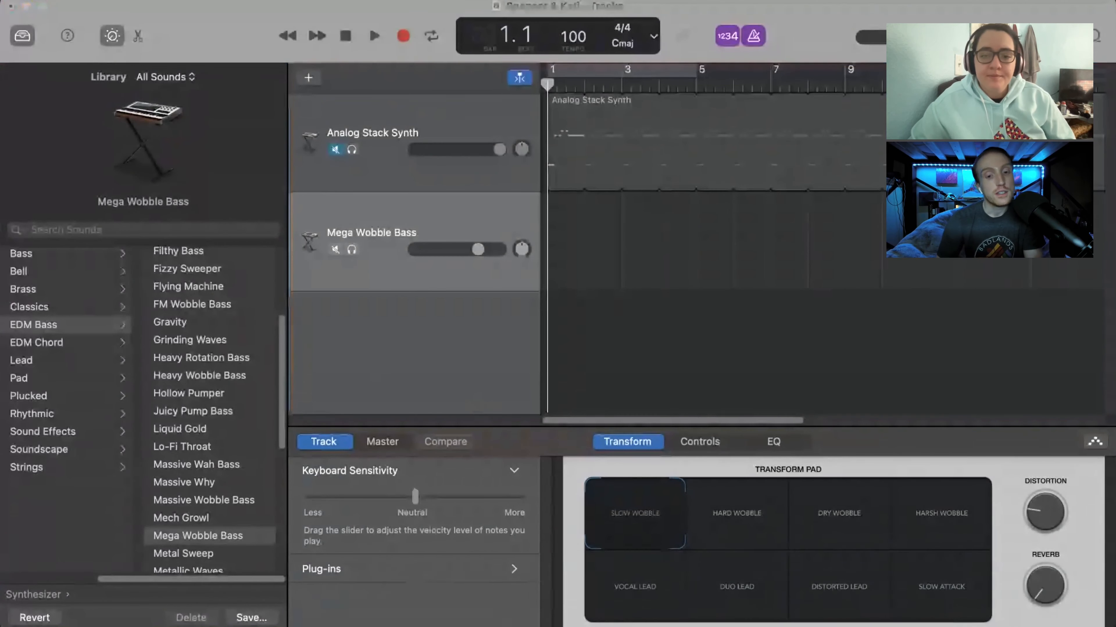
pyautogui.click(506, 366)
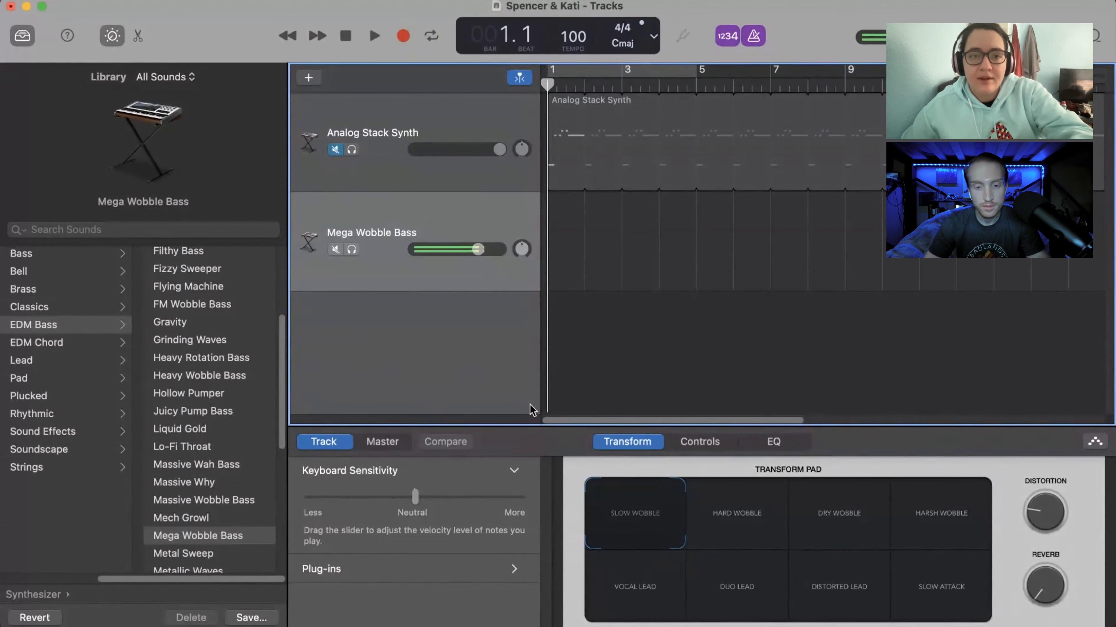
pyautogui.press('r')
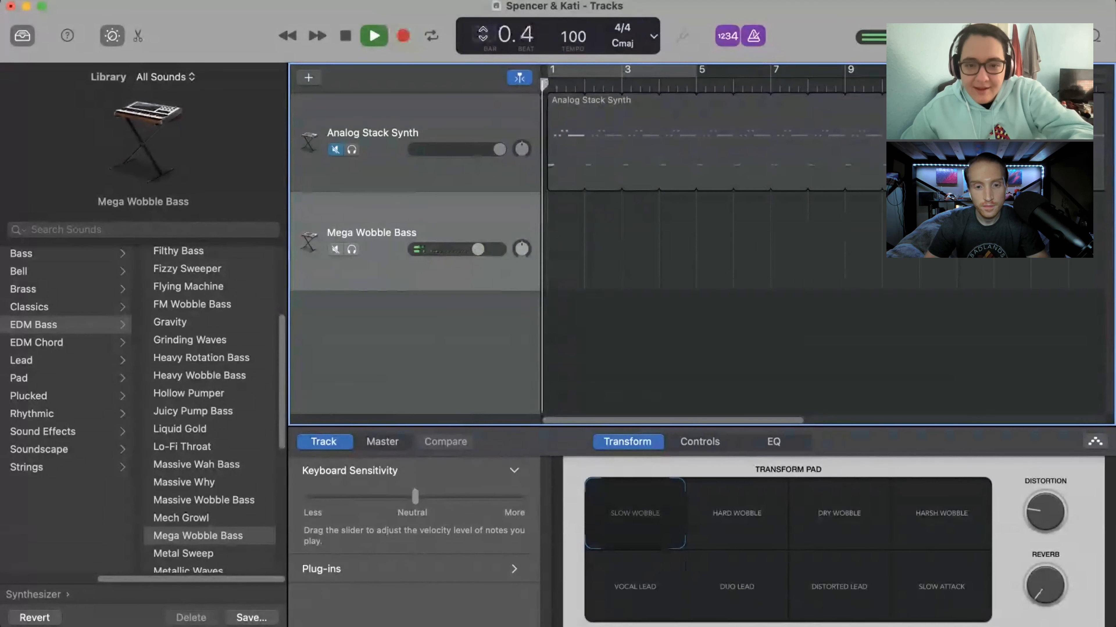
pyautogui.click(342, 38)
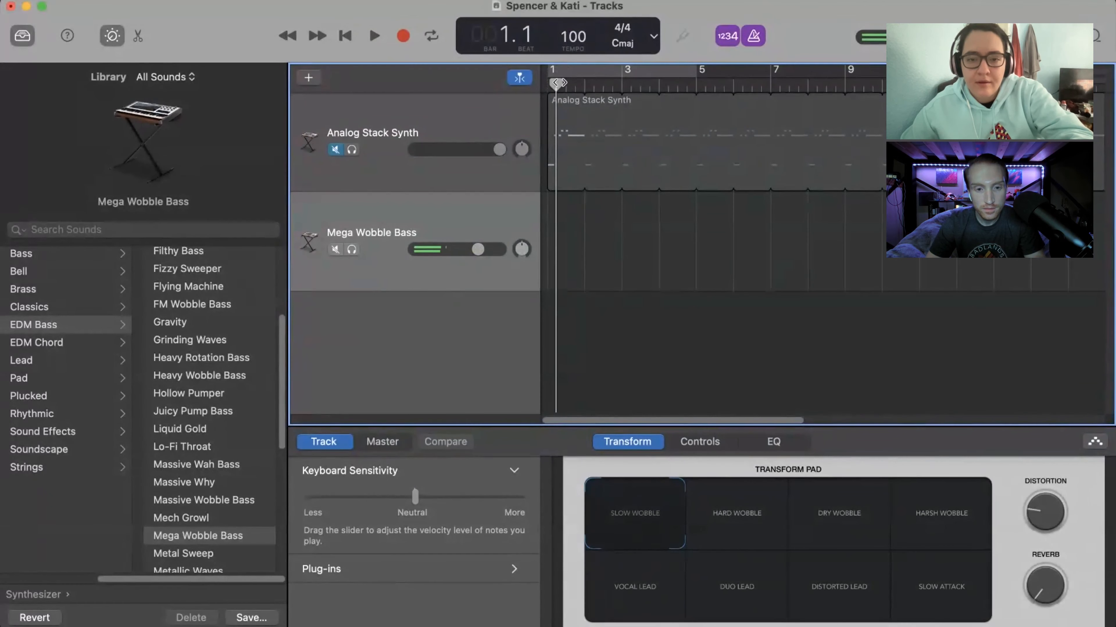
pyautogui.click(545, 84)
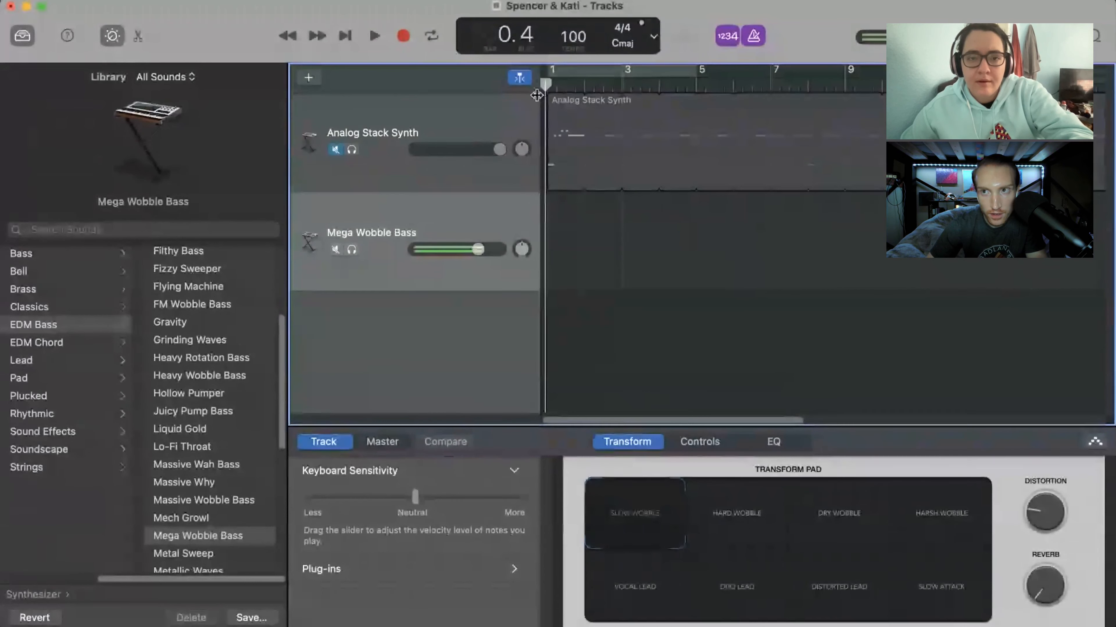
pyautogui.click(380, 35)
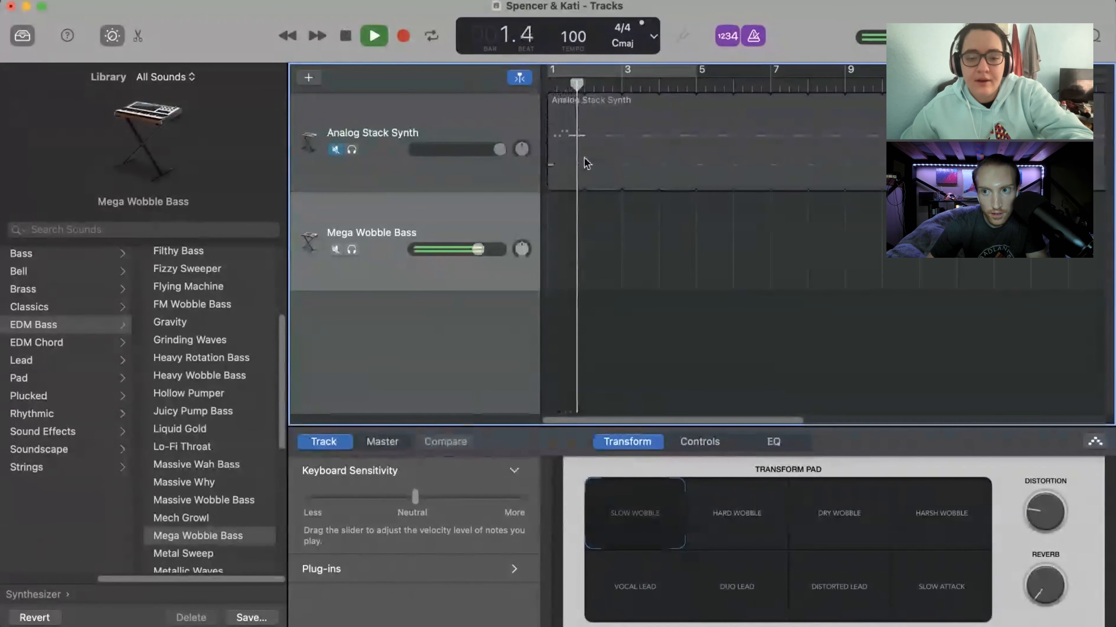
pyautogui.click(381, 35)
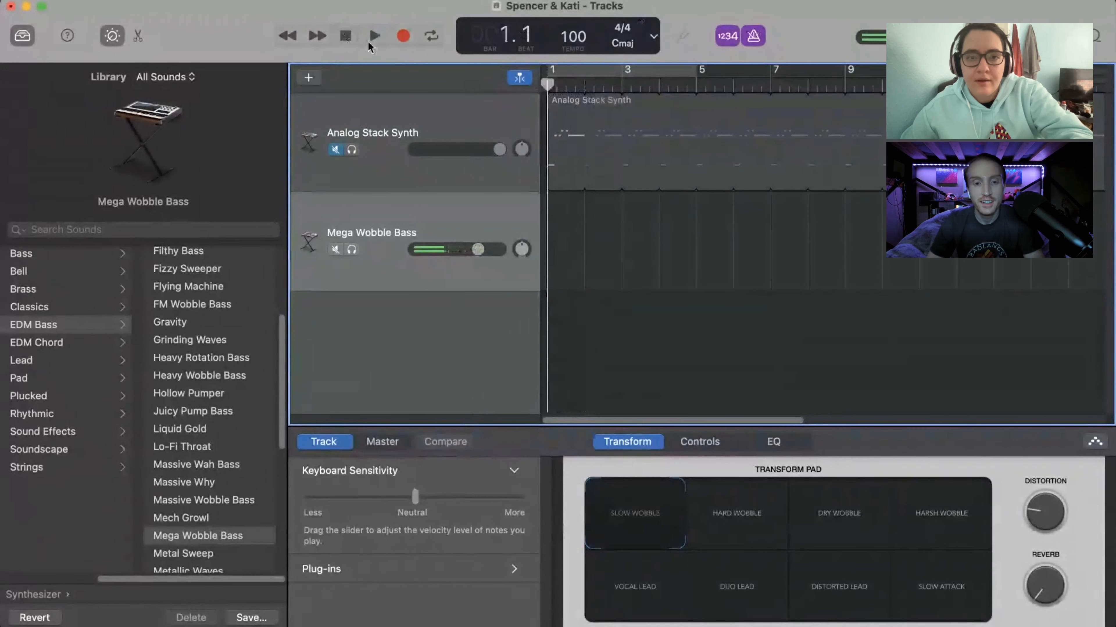
# - Record a one-bar part on the Mega Wobble Bass track starting at bar 1
pyautogui.click(403, 39)
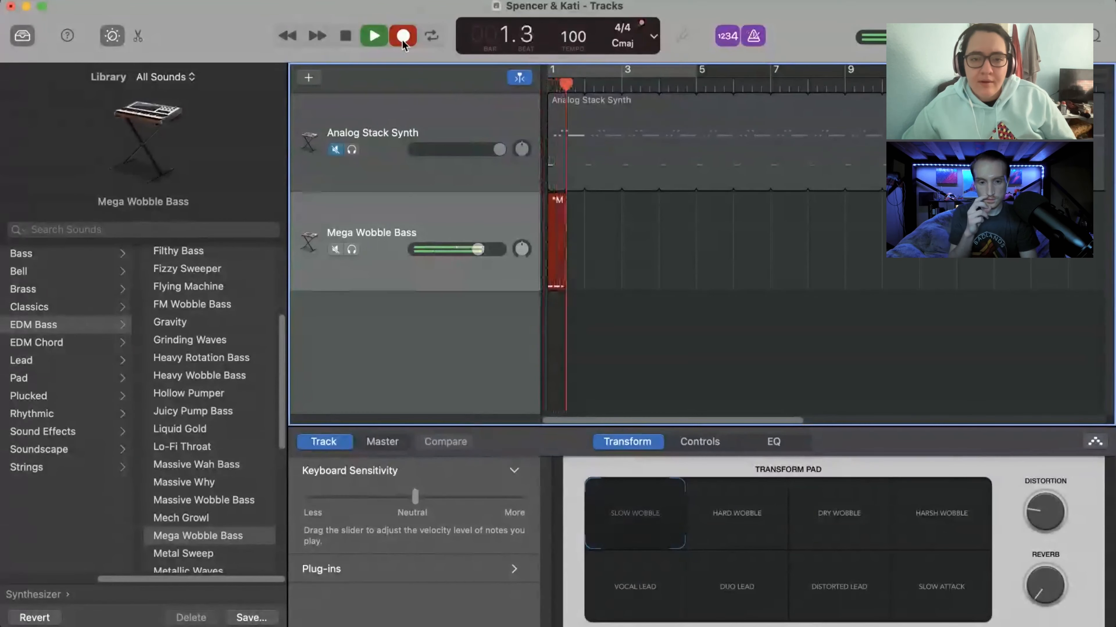
pyautogui.press('space')
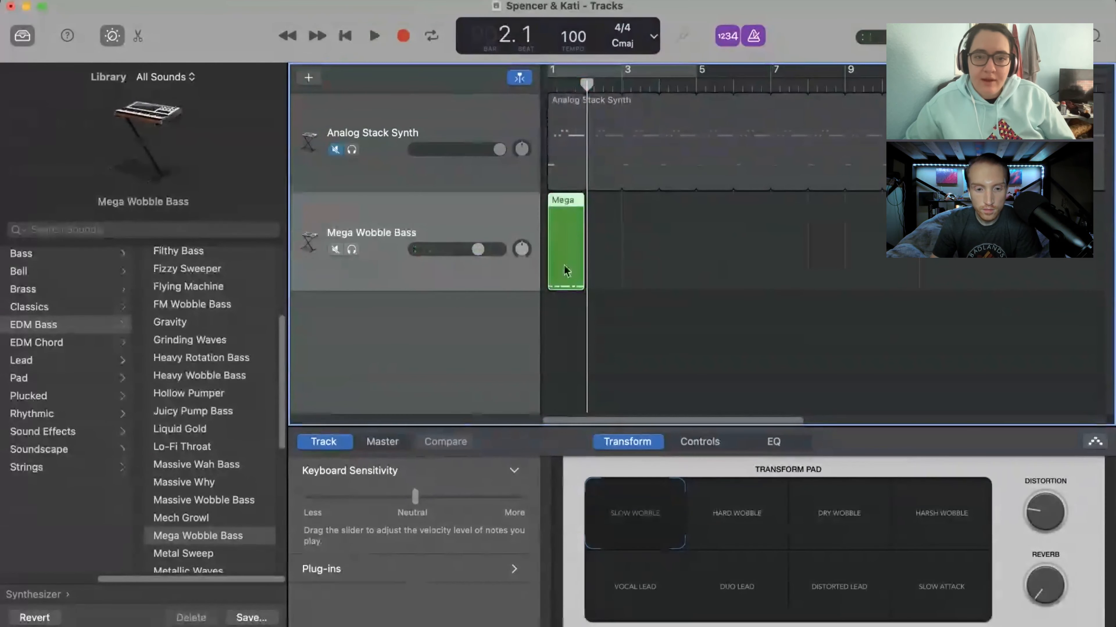
# - Apply the Hard Wobble and then the Dry Wobble transform preset to the Mega Wobble Bass track, playing the region from bar 1 with each
pyautogui.click(760, 530)
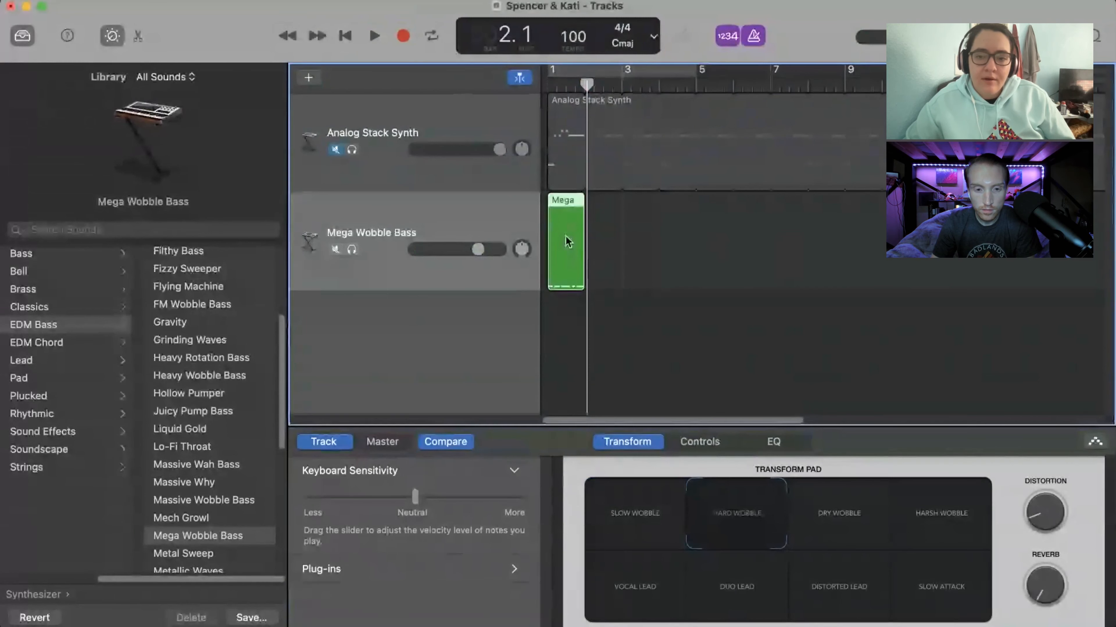
pyautogui.press('Return')
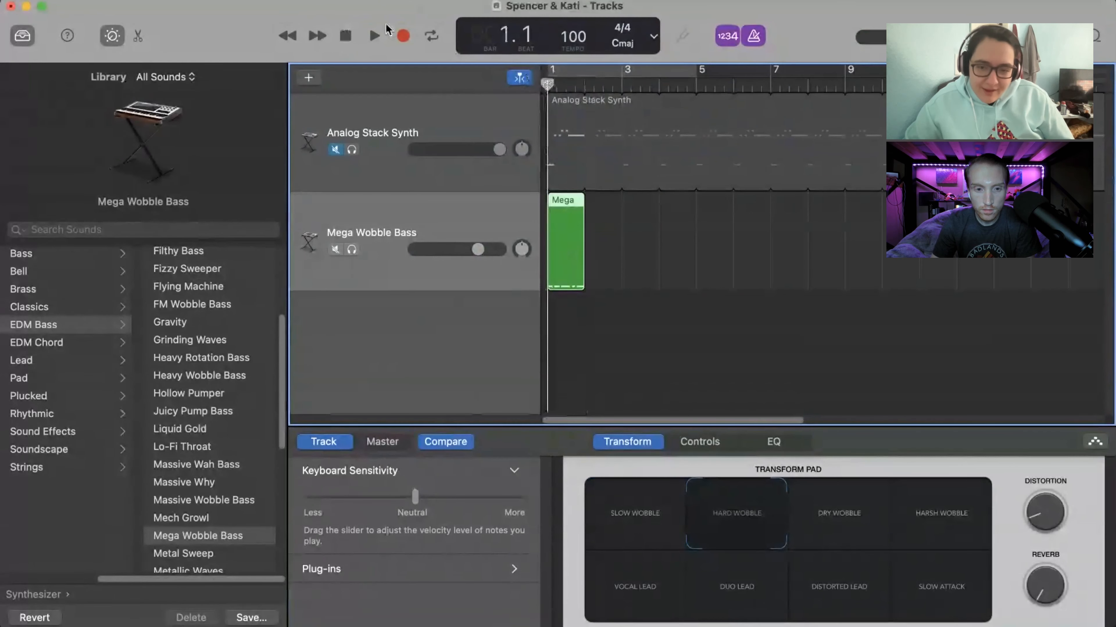
pyautogui.click(376, 36)
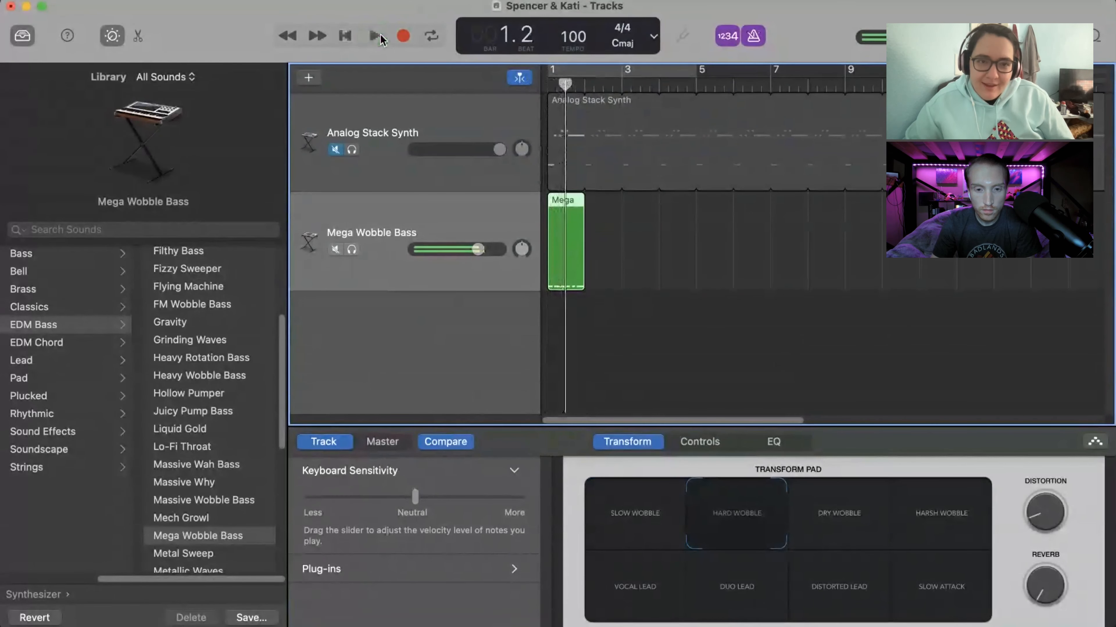
pyautogui.click(872, 534)
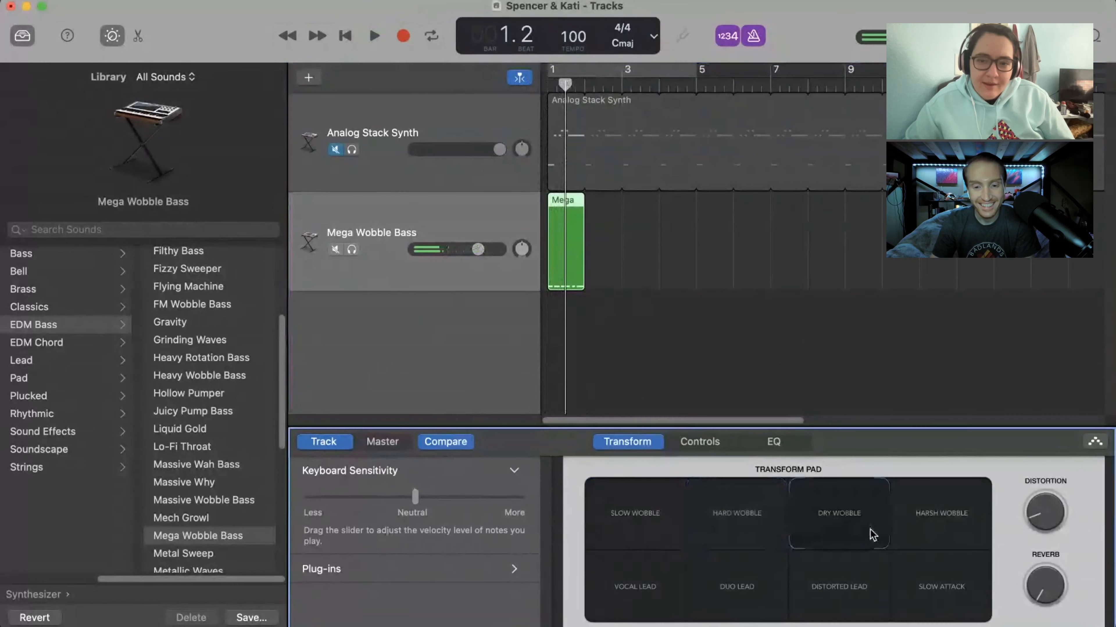
pyautogui.click(347, 36)
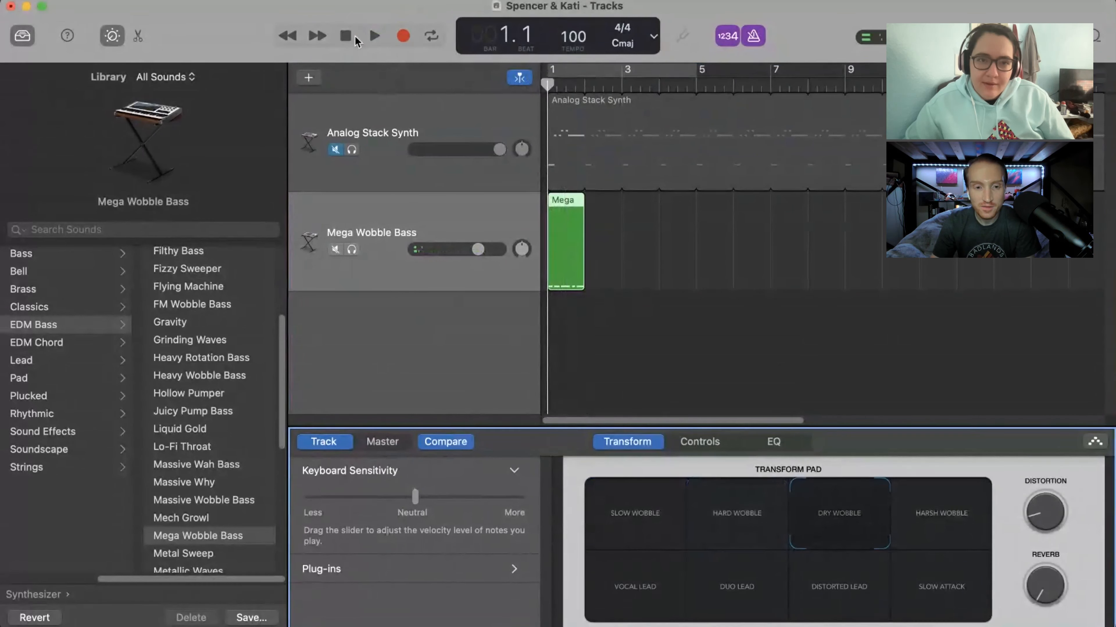
pyautogui.click(374, 36)
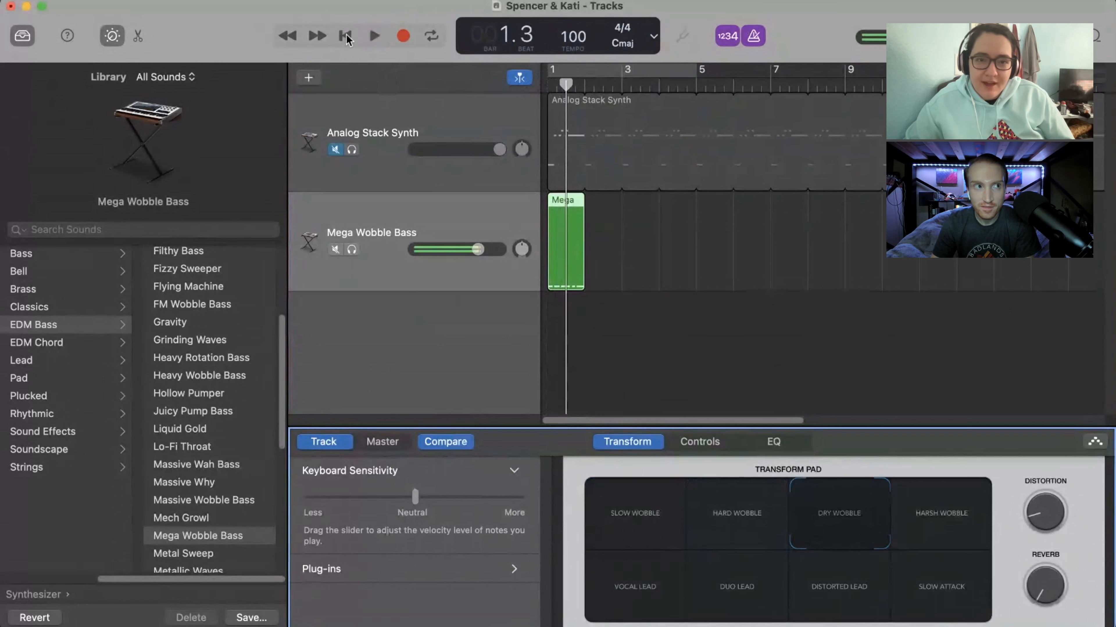
# - Apply the Harsh Wobble and then the Vocal Lead transform preset to the Mega Wobble Bass track, playing the region from the start with each
pyautogui.click(933, 519)
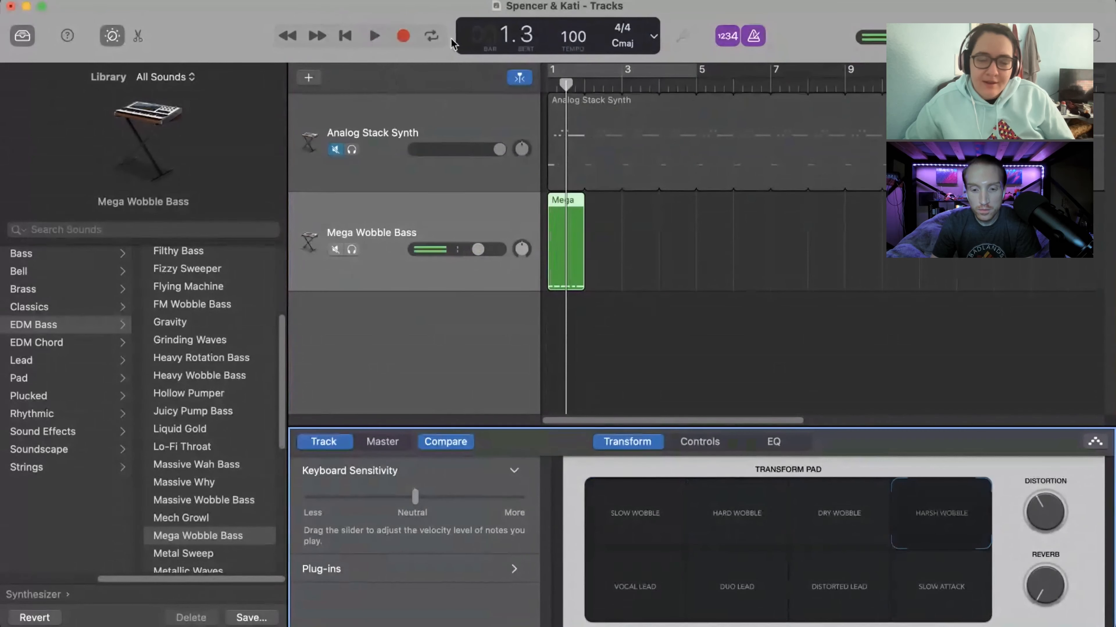
pyautogui.click(345, 36)
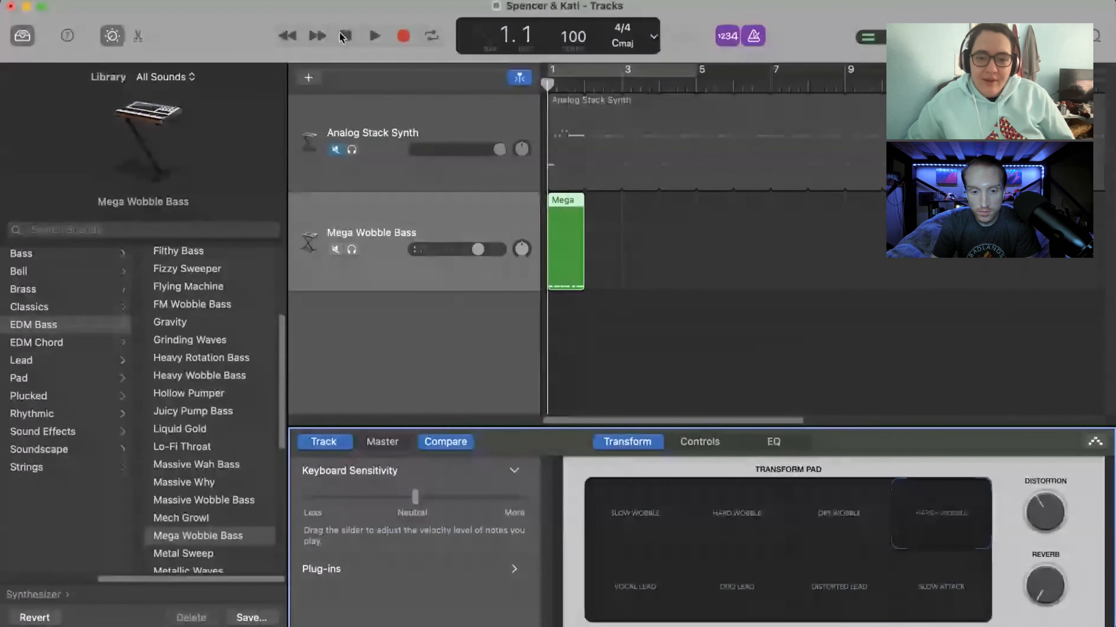
pyautogui.click(375, 36)
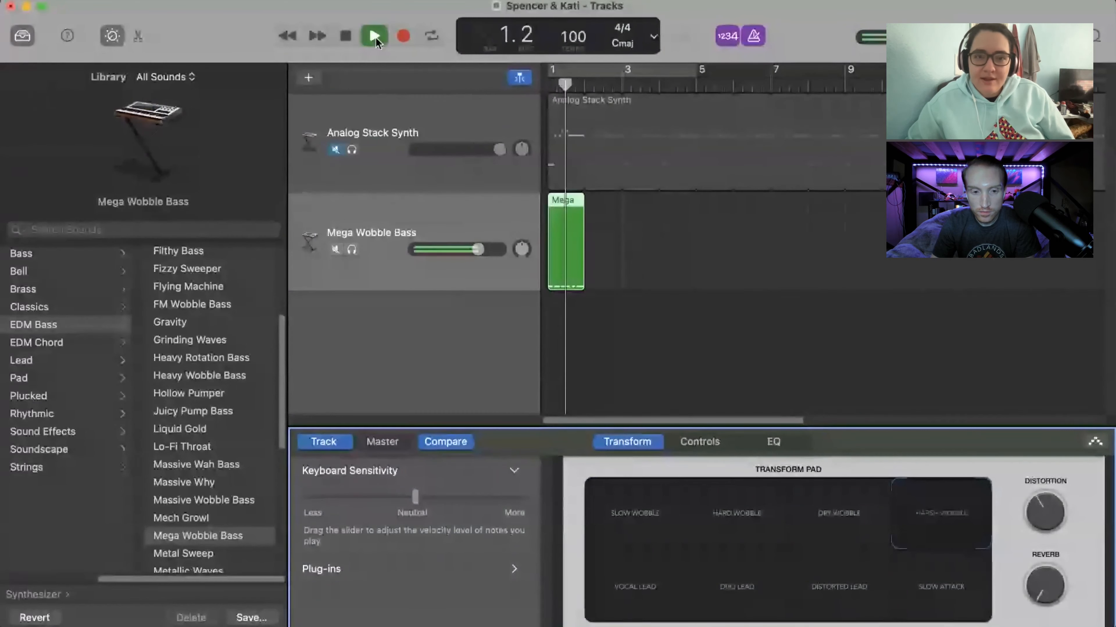
pyautogui.click(375, 36)
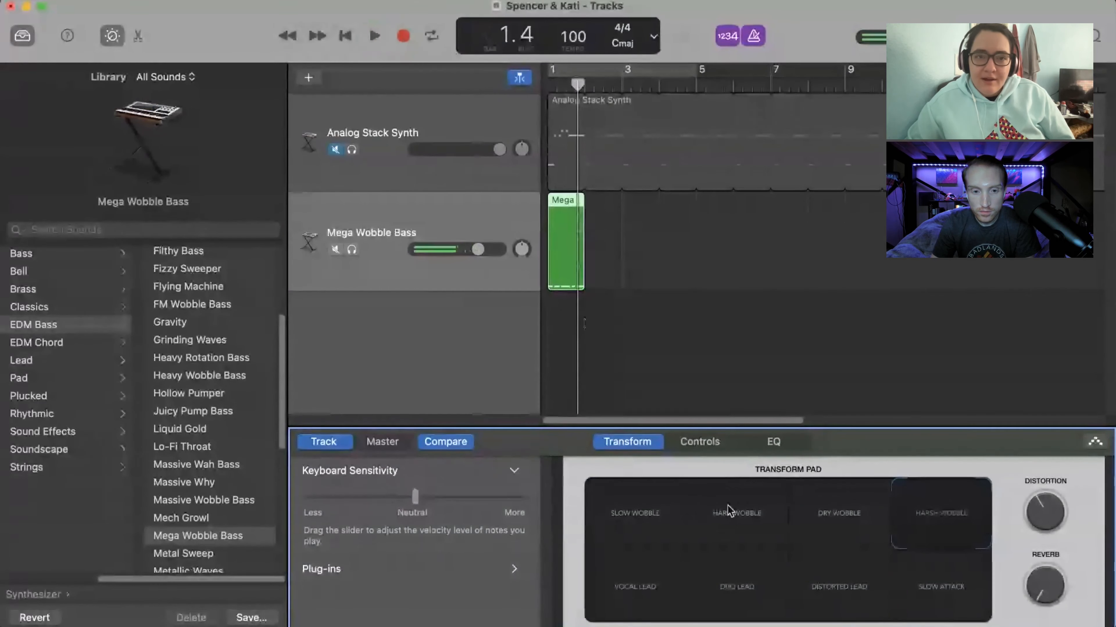
pyautogui.click(678, 582)
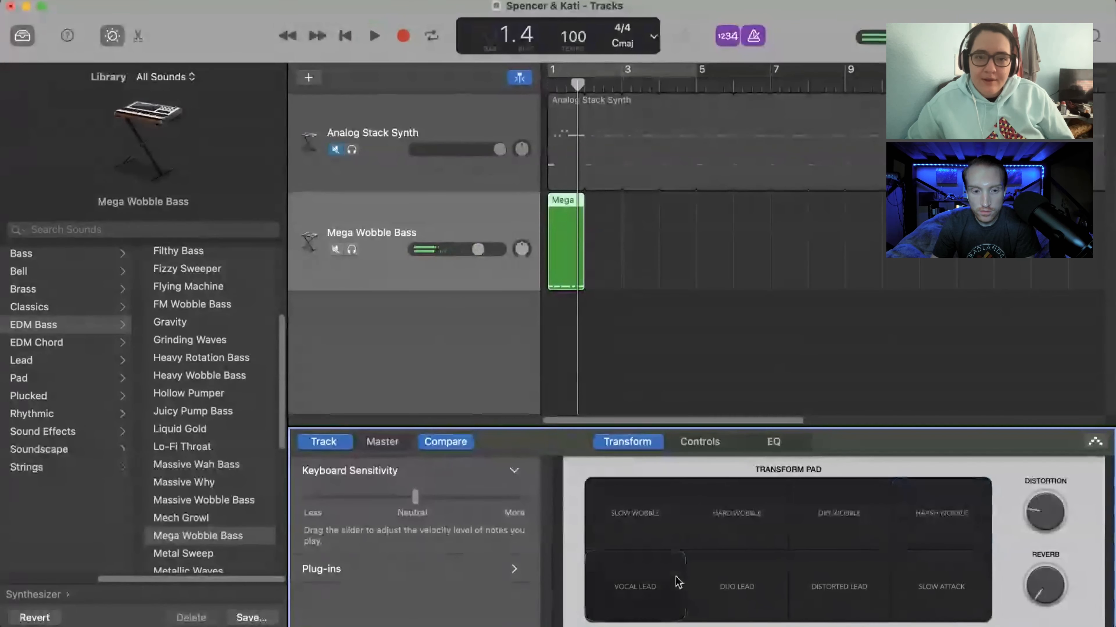
pyautogui.click(377, 37)
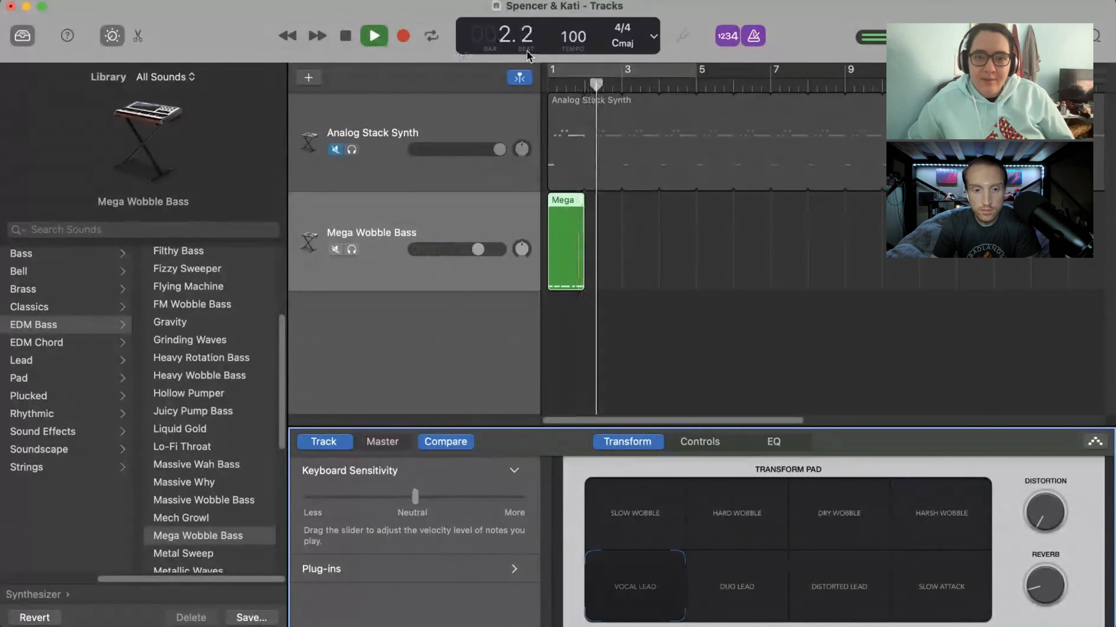
pyautogui.click(549, 85)
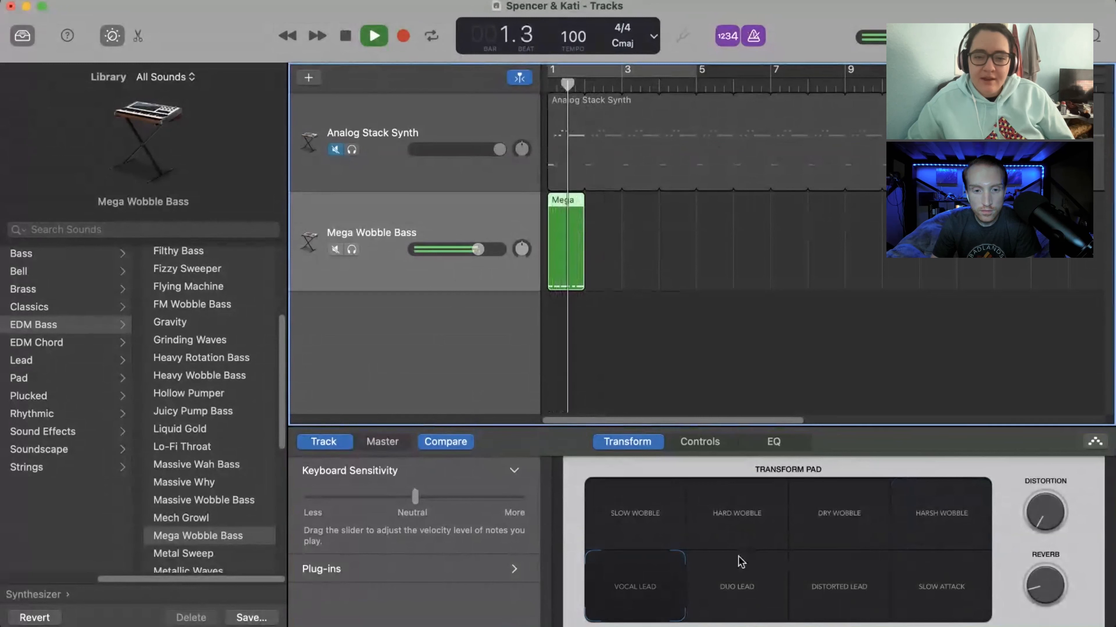
pyautogui.press('space')
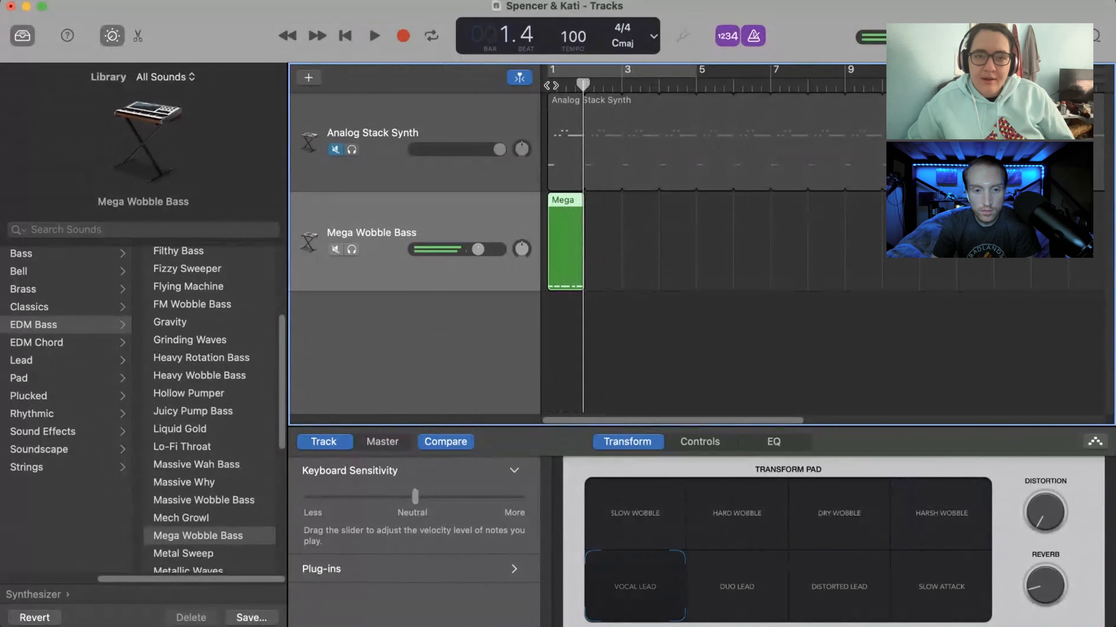
pyautogui.click(551, 86)
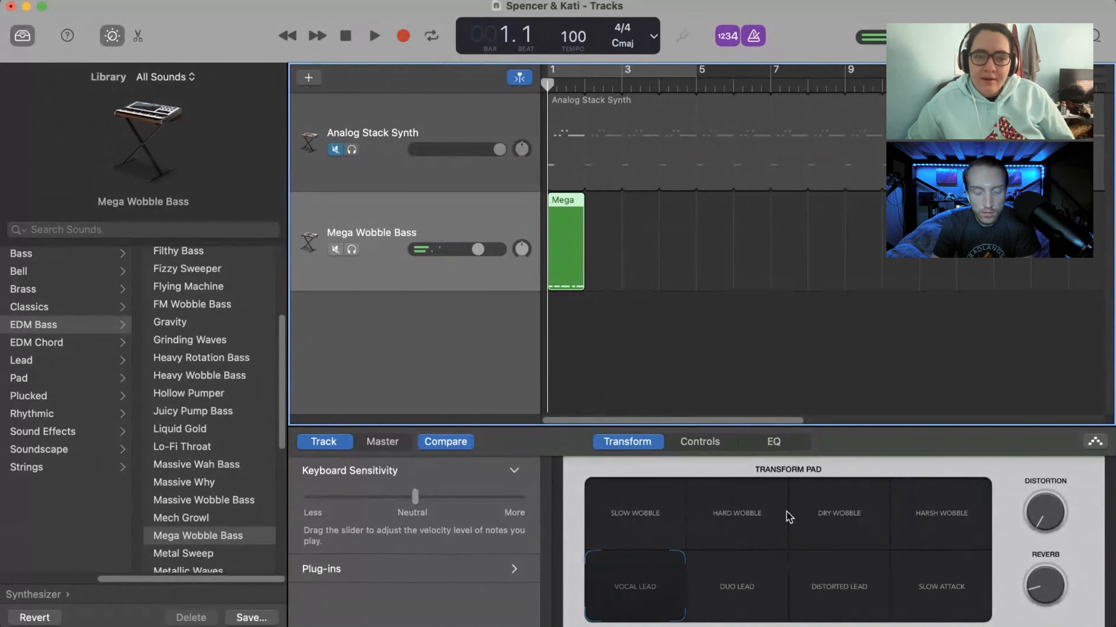
# - Try the Duo Lead and then the Distorted Lead transform preset on the Mega Wobble Bass track, playing the region from bar 1 with each
pyautogui.click(747, 593)
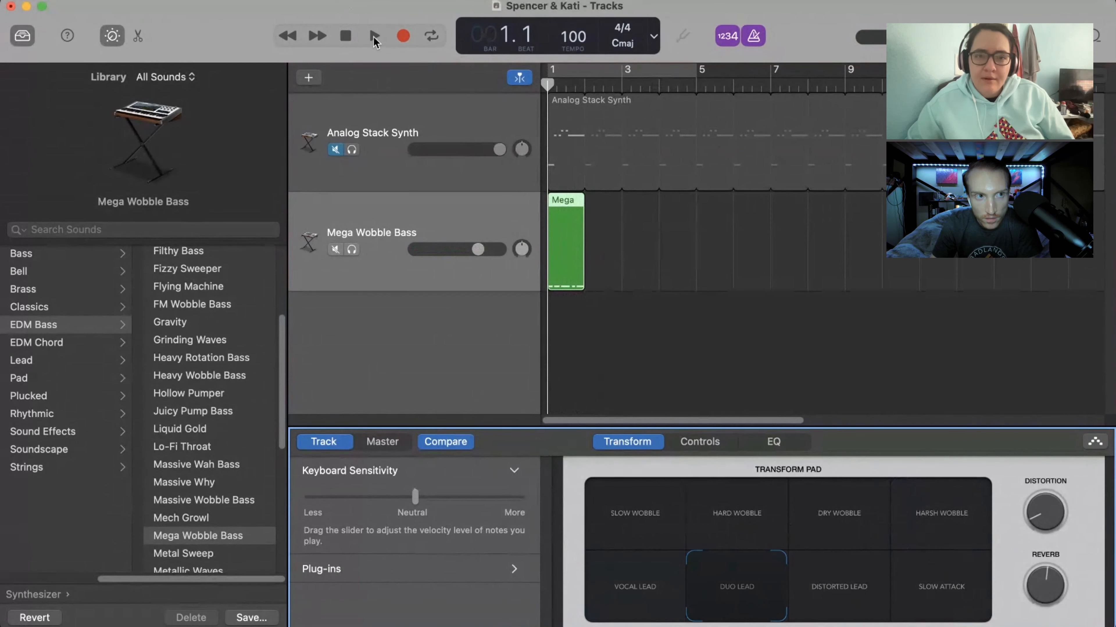
pyautogui.click(375, 37)
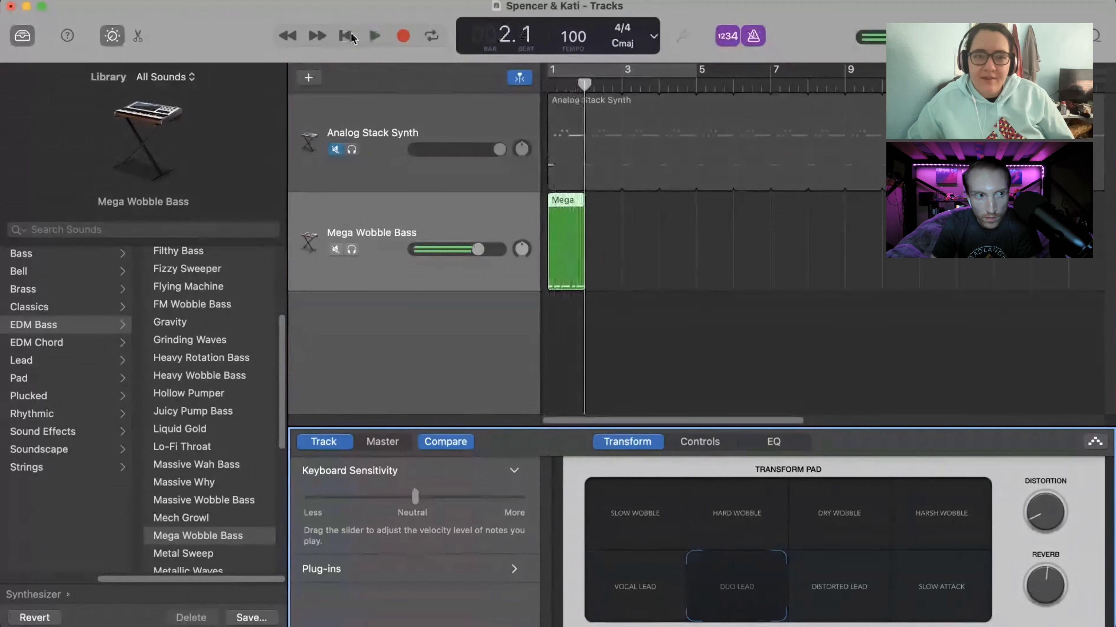
pyautogui.click(374, 37)
pyautogui.click(548, 87)
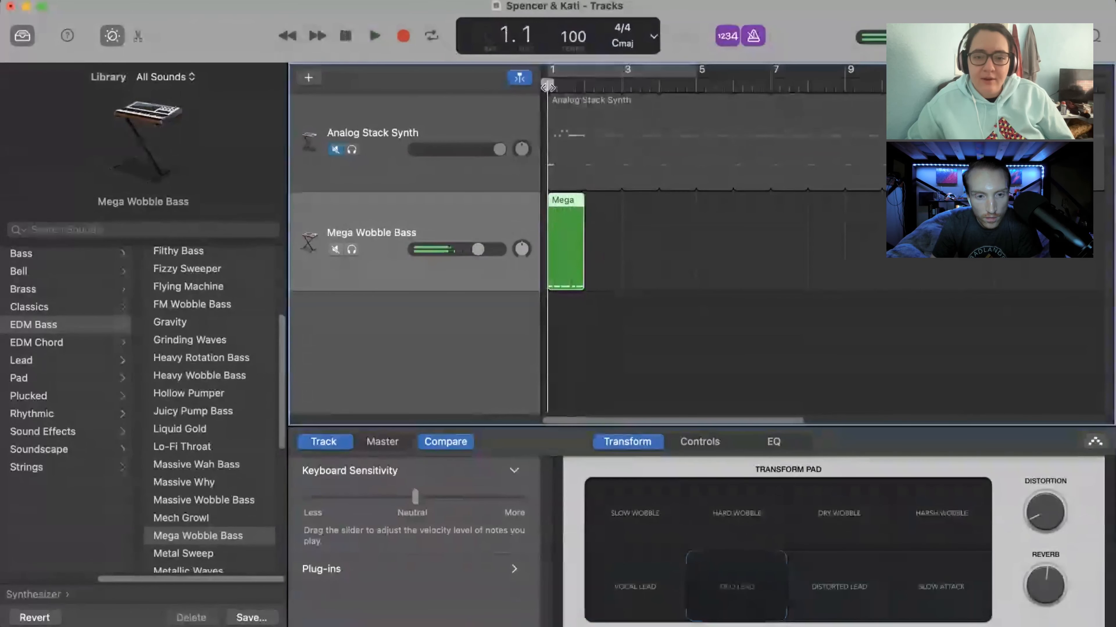
pyautogui.click(841, 579)
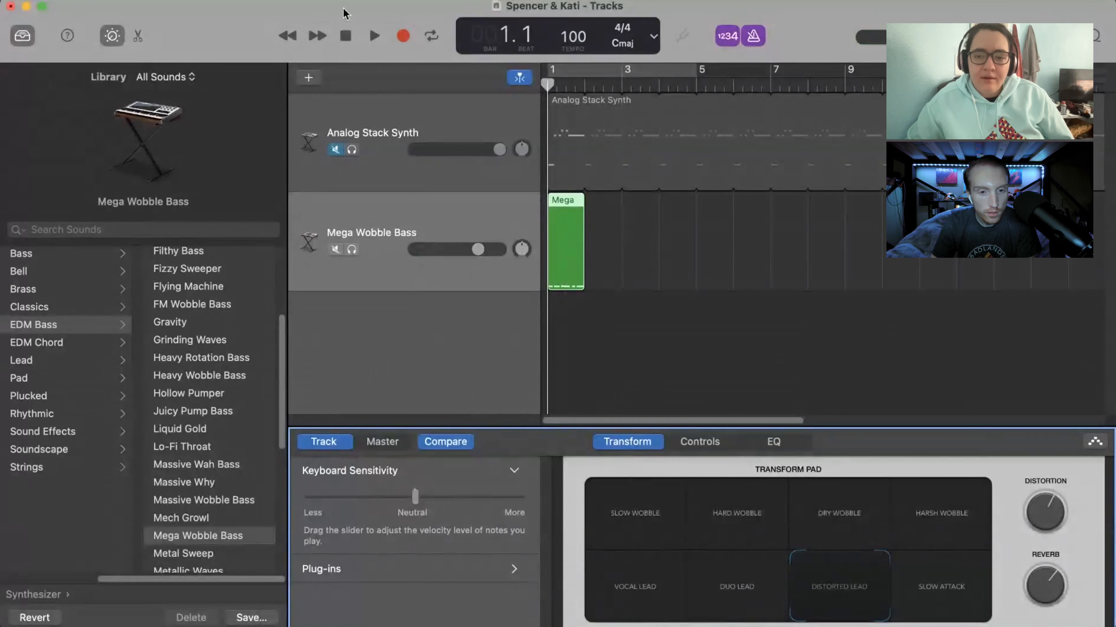
pyautogui.click(374, 35)
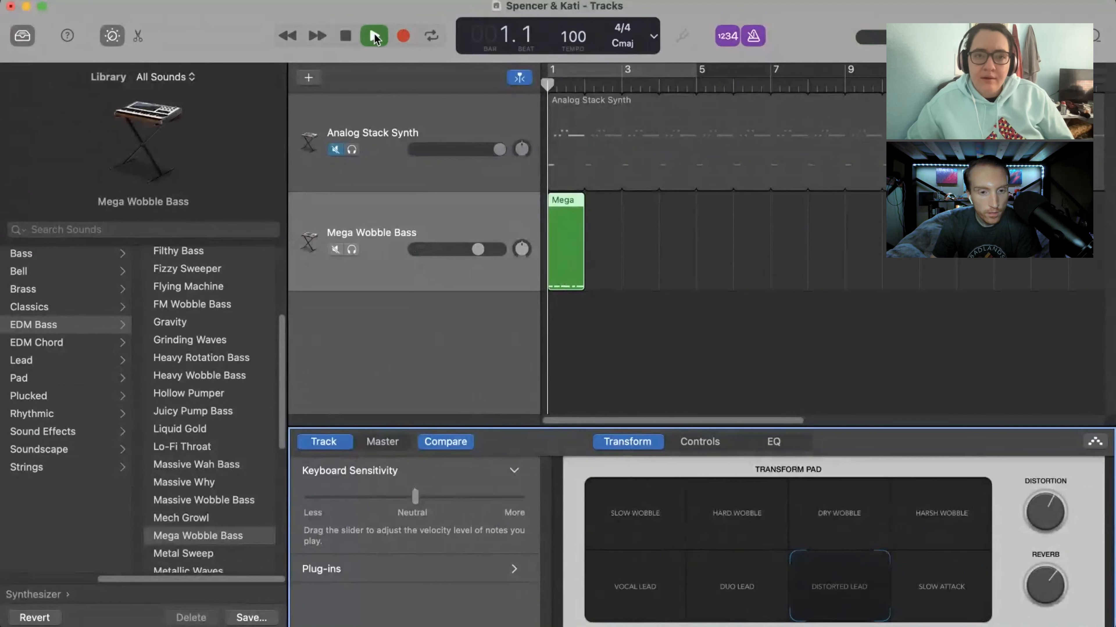
pyautogui.click(349, 35)
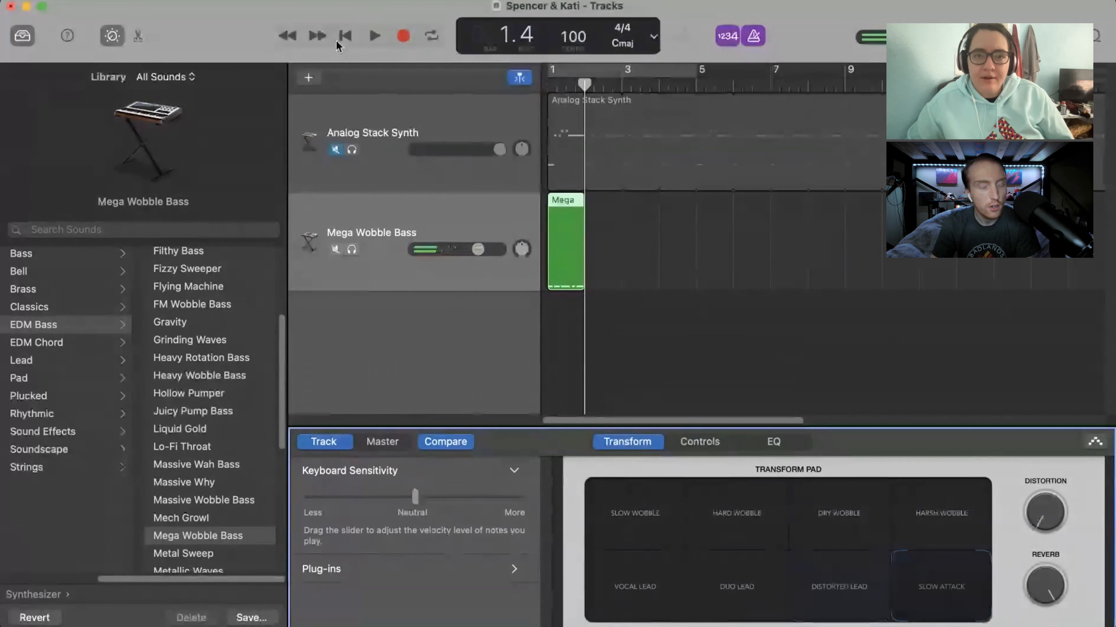
# - Audition the Slow Attack transform preset on the Mega Wobble Bass region and return the playhead to bar 1
pyautogui.click(345, 35)
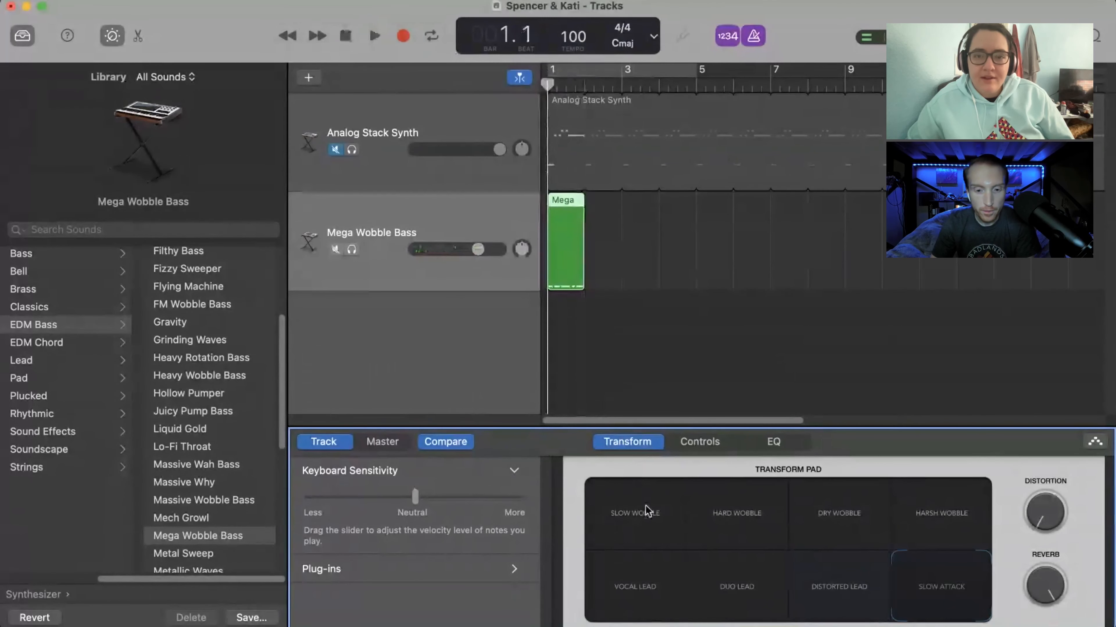
pyautogui.click(374, 36)
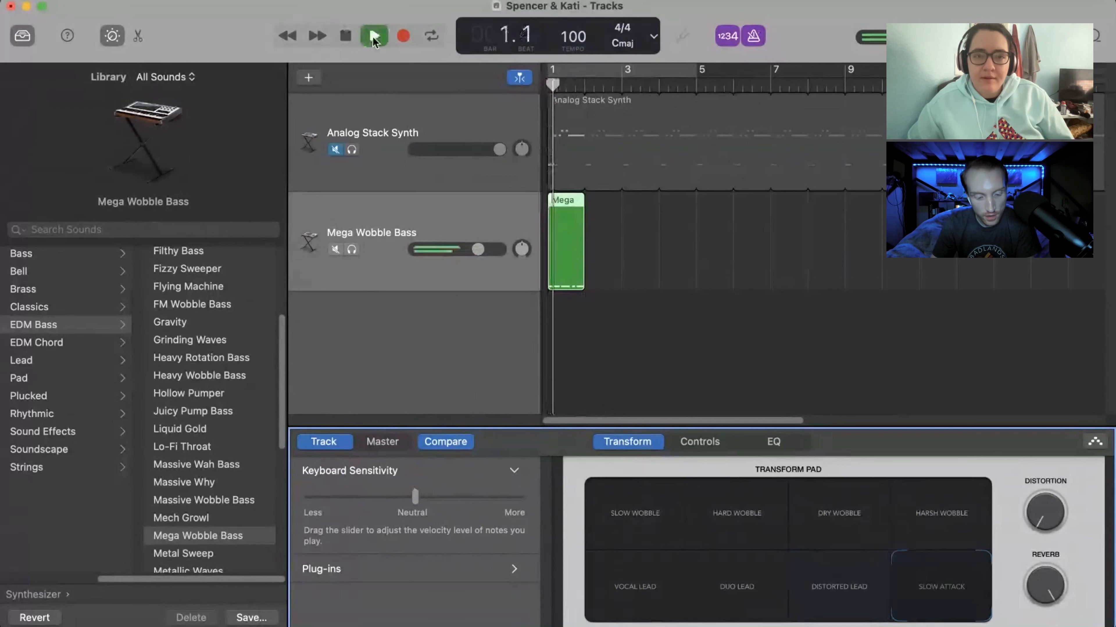
pyautogui.click(351, 38)
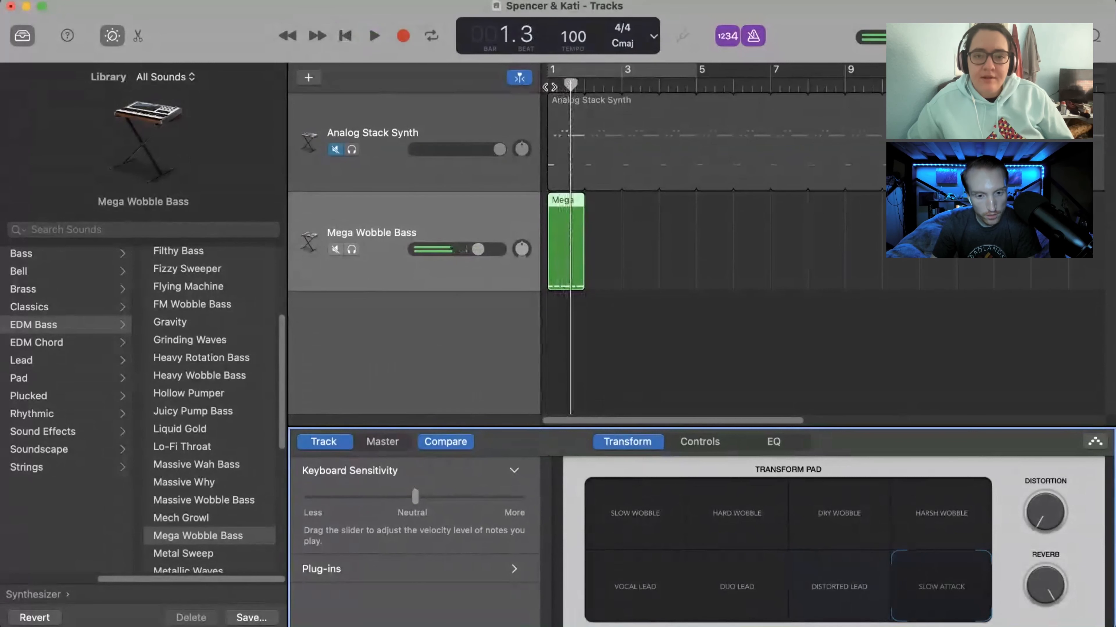
pyautogui.moveTo(569, 83); pyautogui.dragTo(552, 101)
# - Apply the Slow Wobble transform preset to the Mega Wobble Bass track and play the one-bar region
pyautogui.click(615, 515)
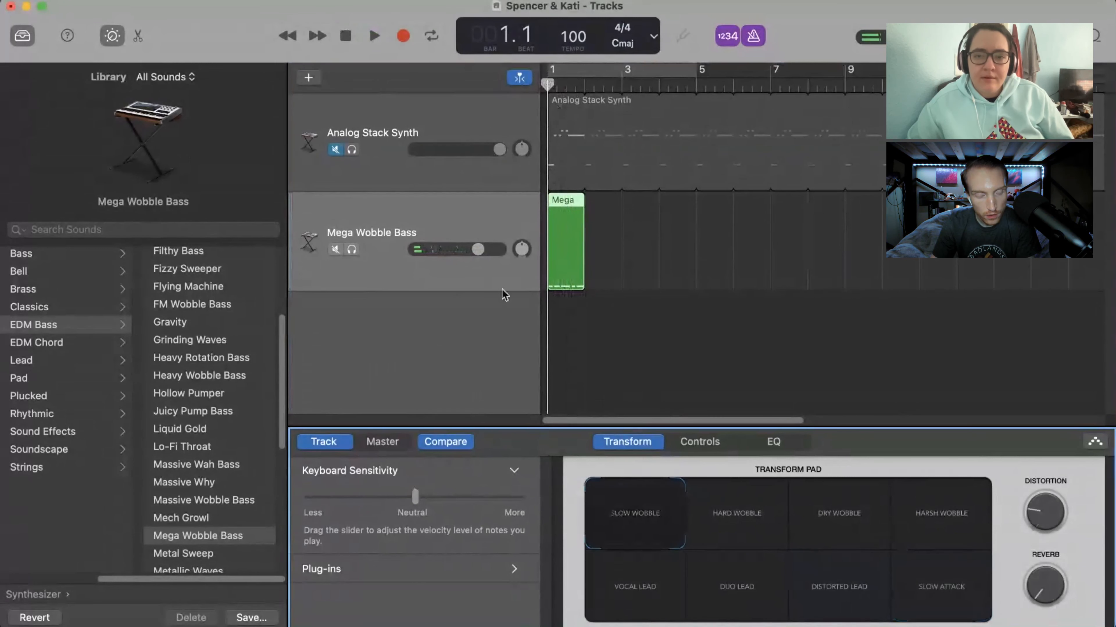
pyautogui.click(374, 36)
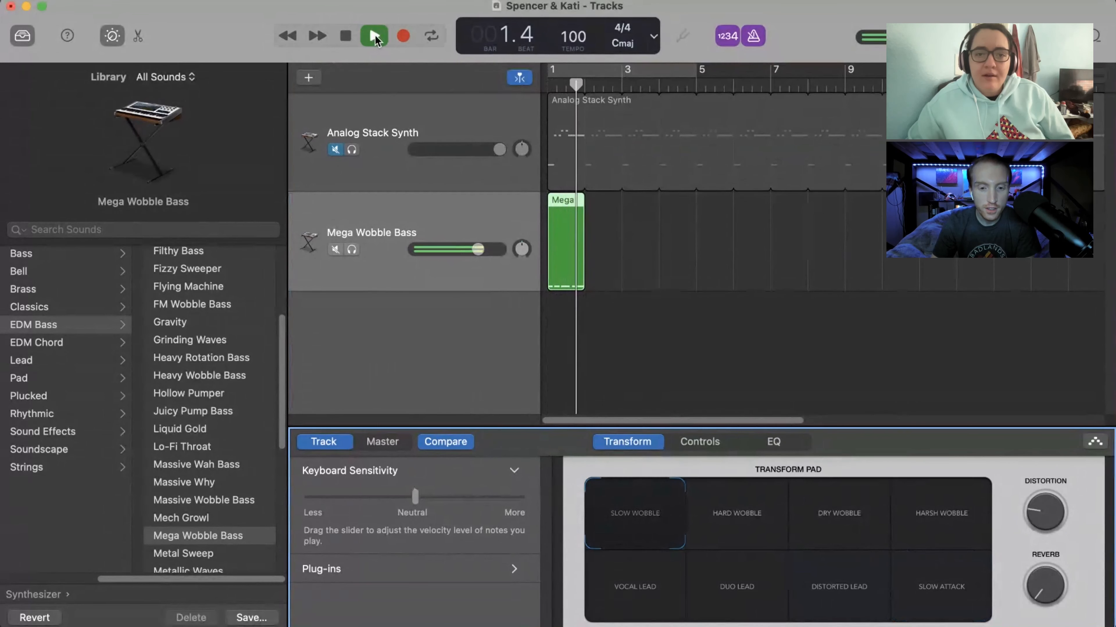
pyautogui.click(375, 34)
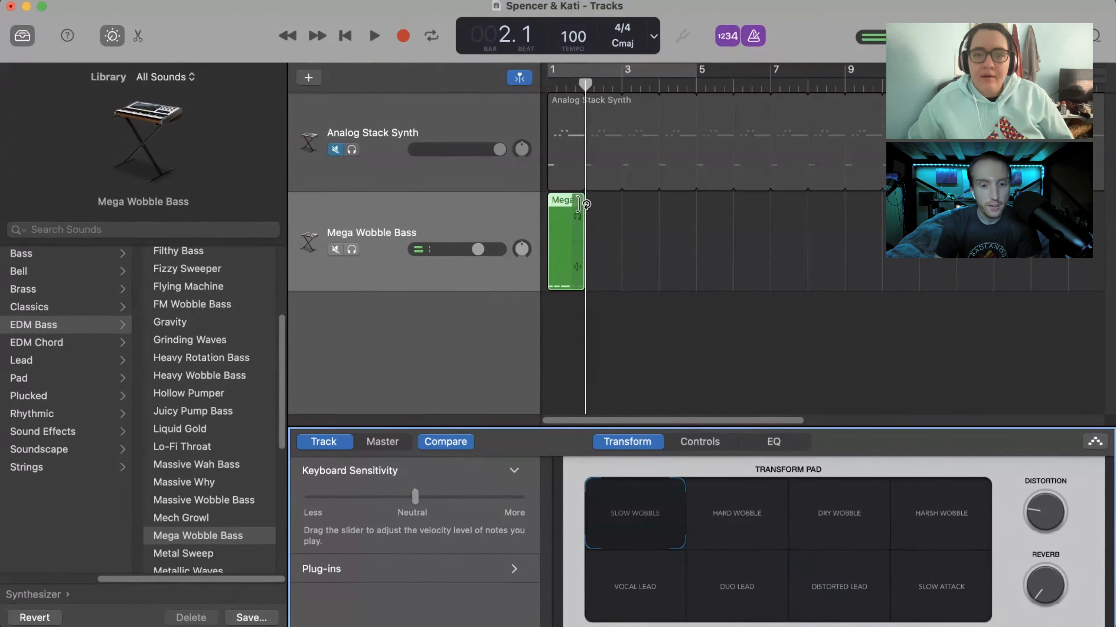
# - Loop the Mega Wobble Bass region to about bar 17, and unmute the Analog Stack Synth track with the playhead back at bar 1
pyautogui.moveTo(582, 201); pyautogui.dragTo(1111, 223)
pyautogui.hscroll(5, 1113, 224)
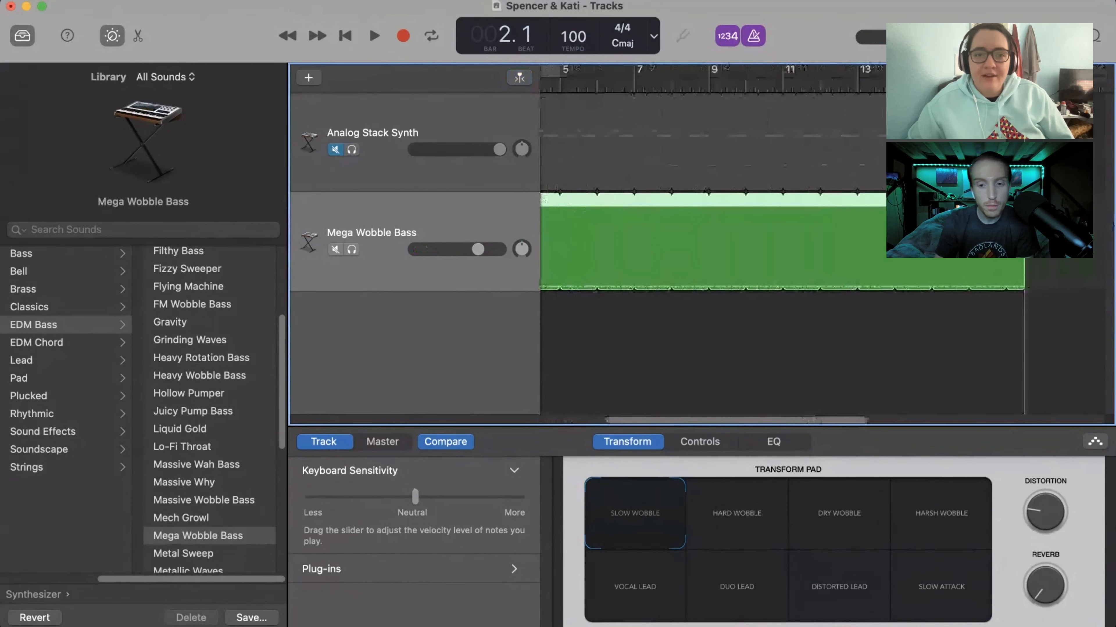
pyautogui.moveTo(987, 84); pyautogui.dragTo(547, 112)
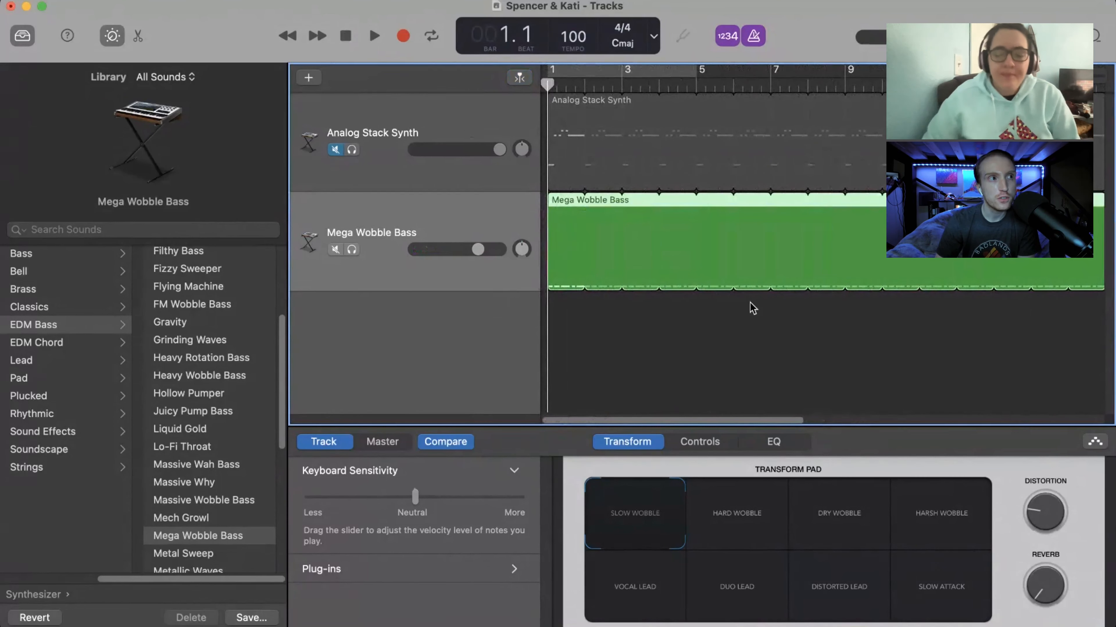
pyautogui.click(334, 150)
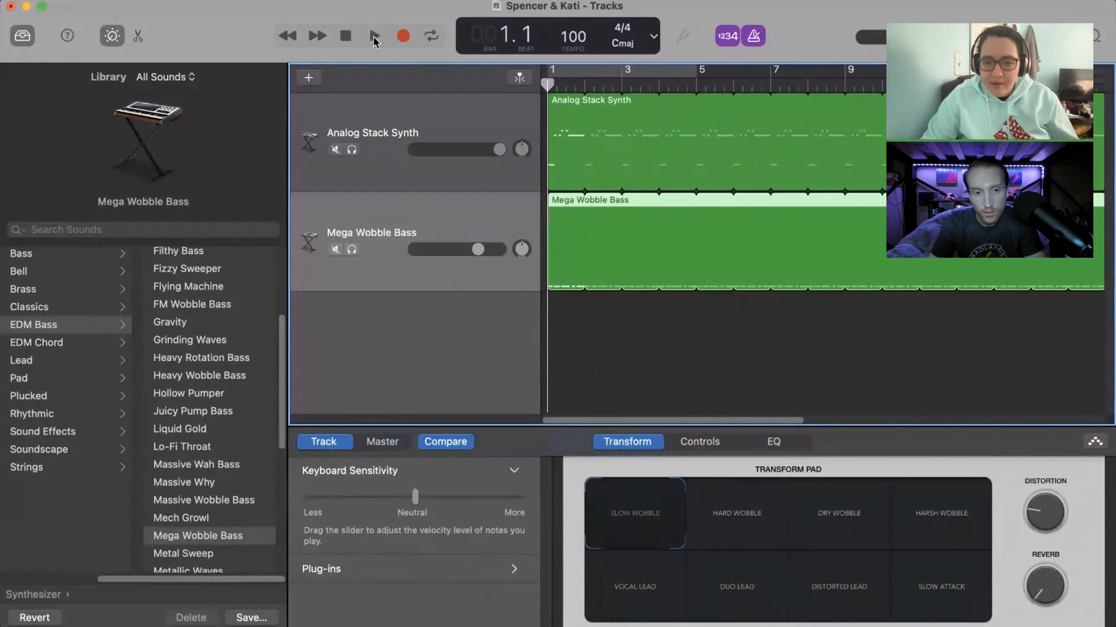
# - In the piano roll of the Mega Wobble Bass region, slightly lengthen the second and third notes and trim the start of the fifth
pyautogui.doubleClick(596, 223)
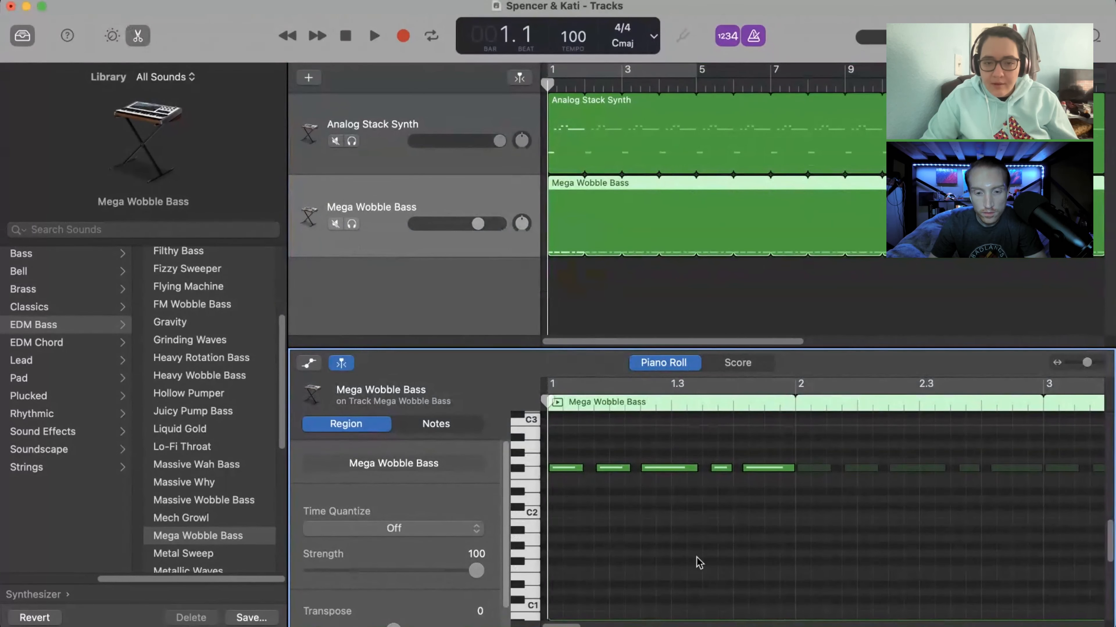
pyautogui.click(569, 468)
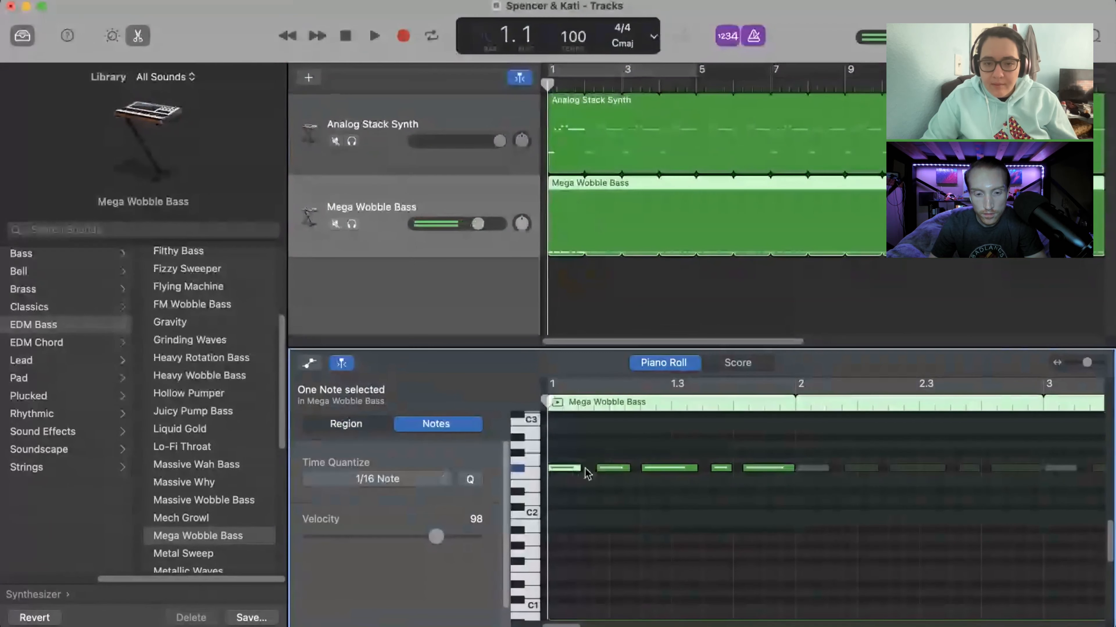
pyautogui.click(609, 475)
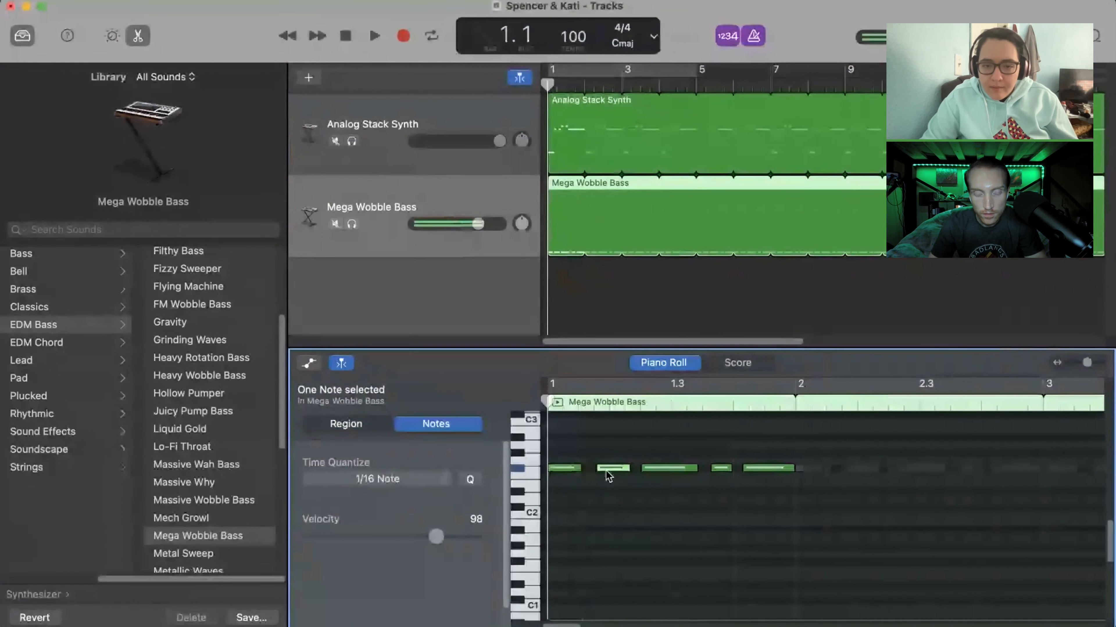
pyautogui.moveTo(625, 468); pyautogui.dragTo(632, 468)
pyautogui.click(667, 474)
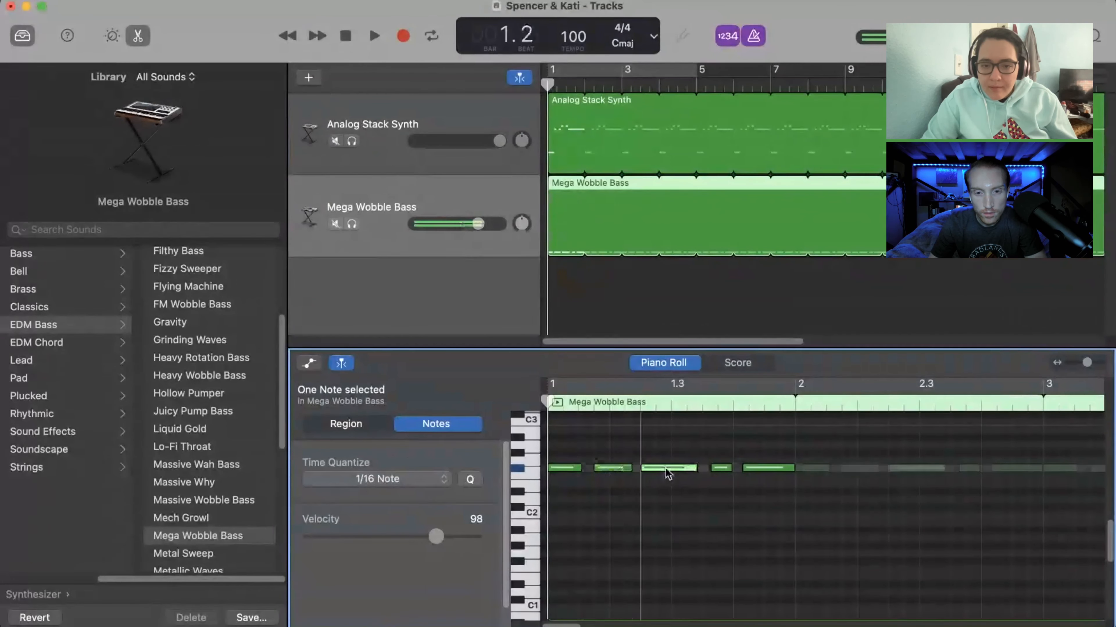
pyautogui.moveTo(695, 469); pyautogui.dragTo(772, 470)
pyautogui.click(721, 470)
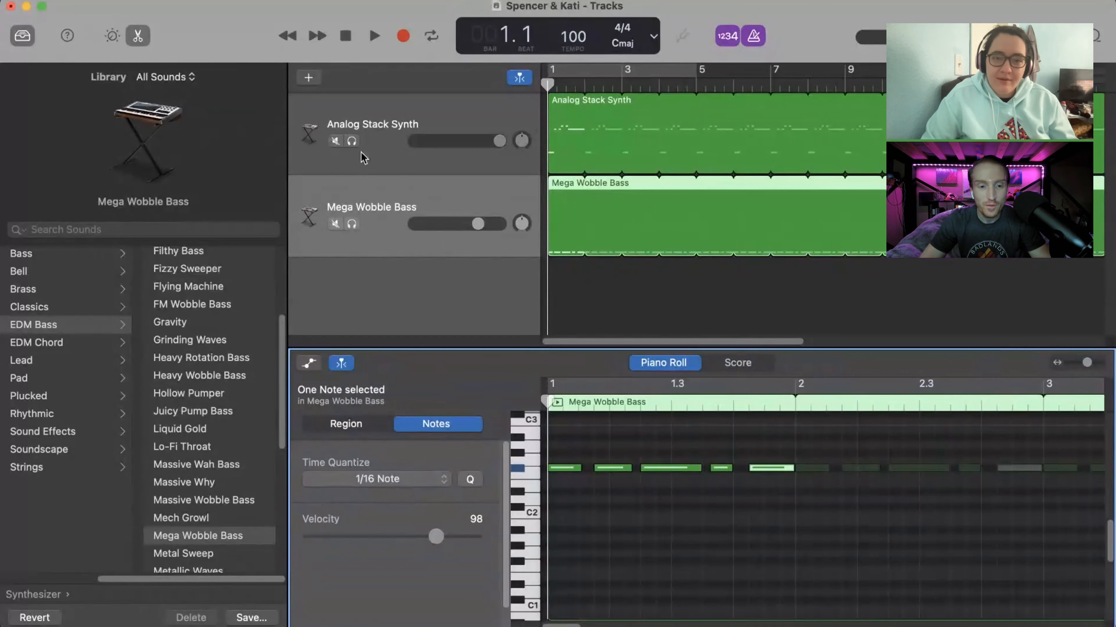
# - Play the Mega Wobble Bass part with the Analog Stack Synth track muted, and play both tracks together from bar 1 with it unmuted
pyautogui.click(351, 141)
pyautogui.click(352, 142)
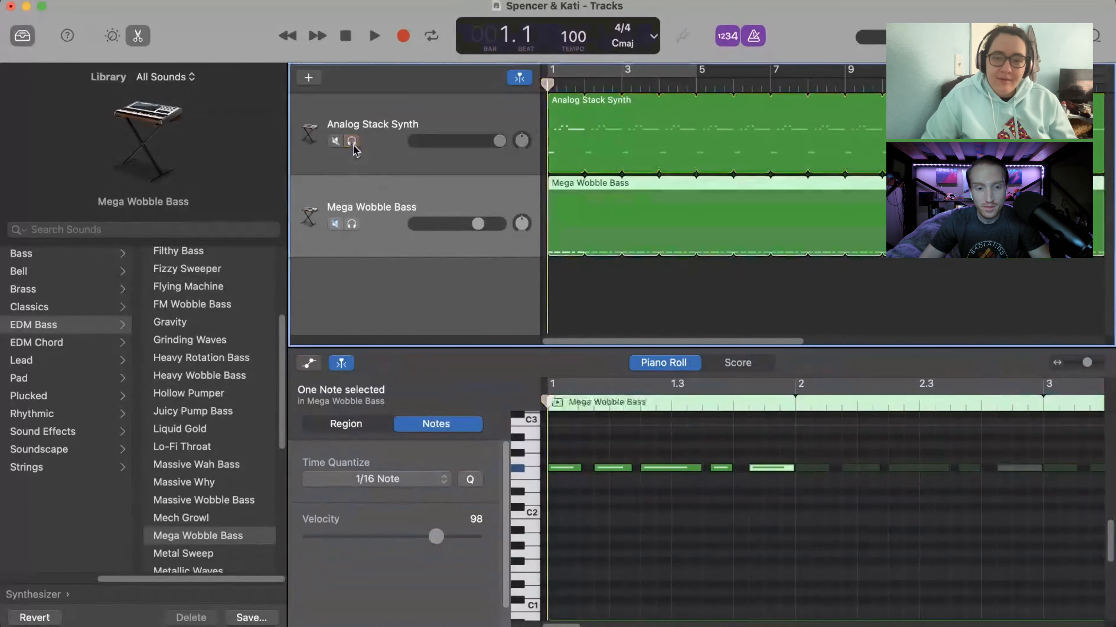
pyautogui.click(336, 141)
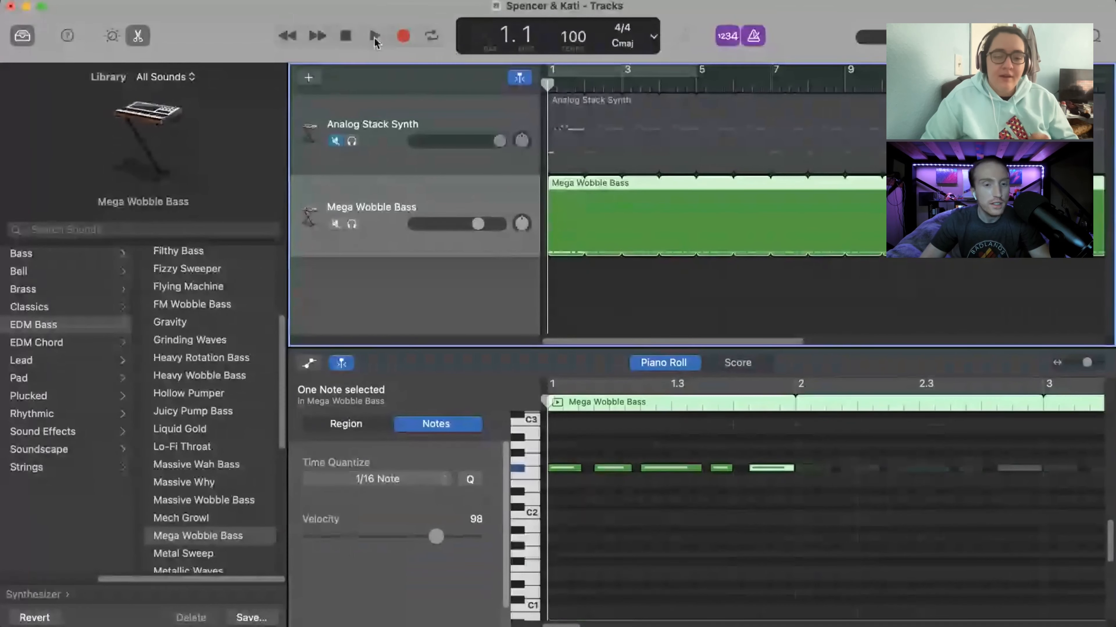
pyautogui.click(374, 36)
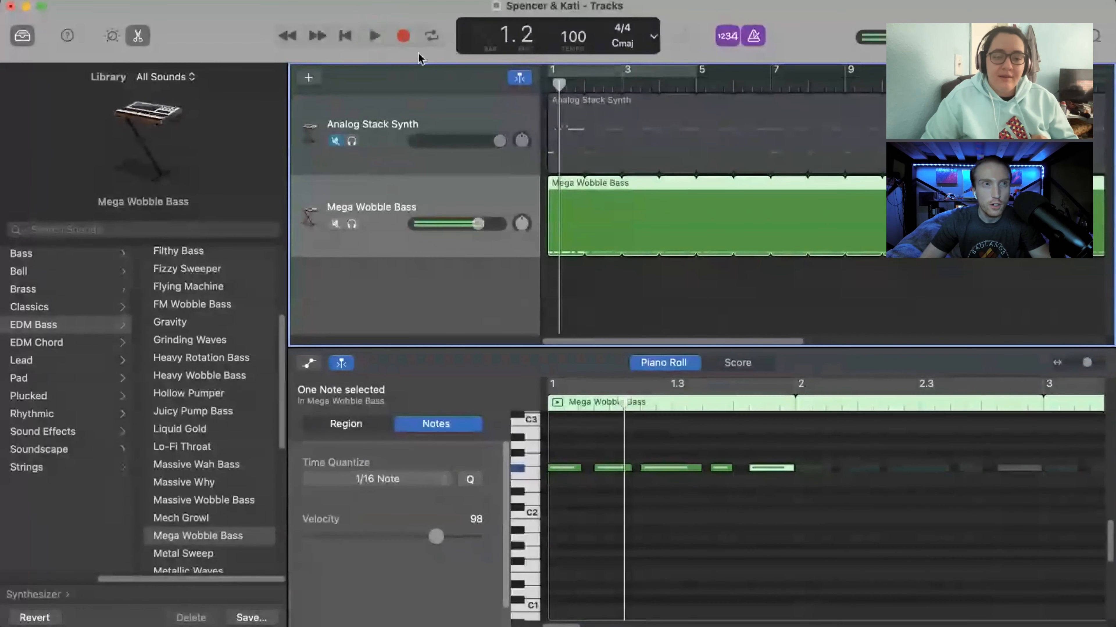
pyautogui.moveTo(558, 91); pyautogui.dragTo(547, 90)
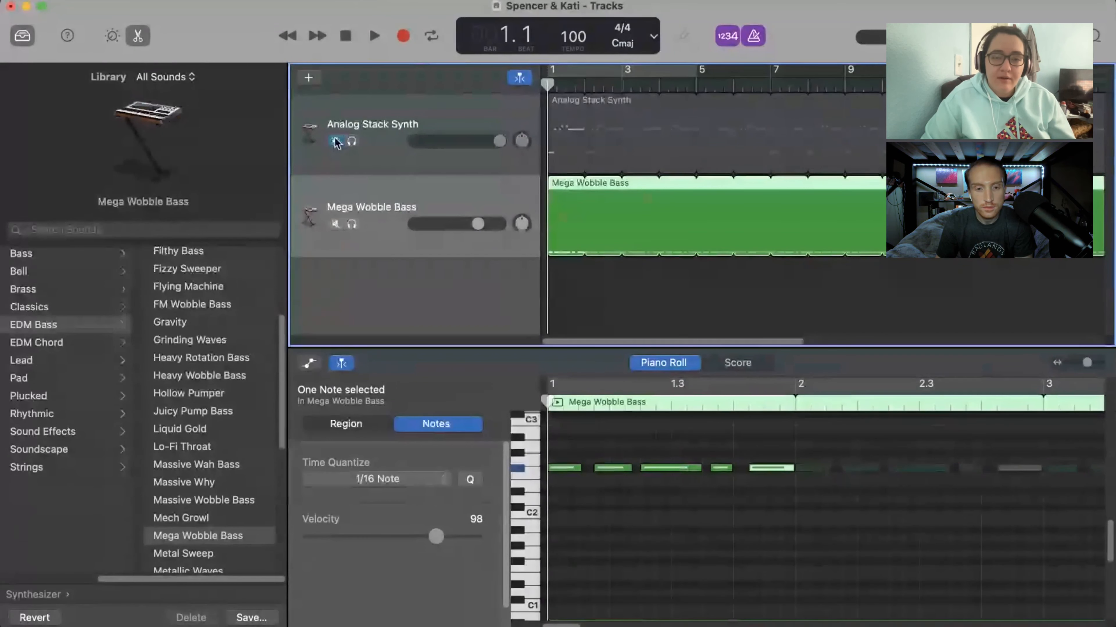
pyautogui.click(335, 141)
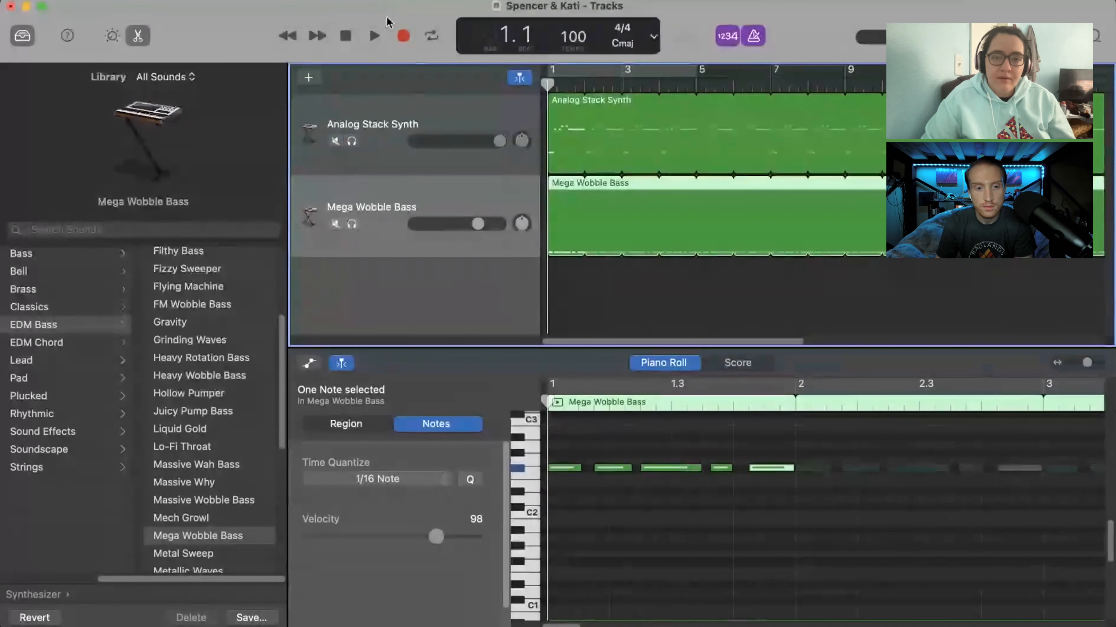
pyautogui.click(374, 37)
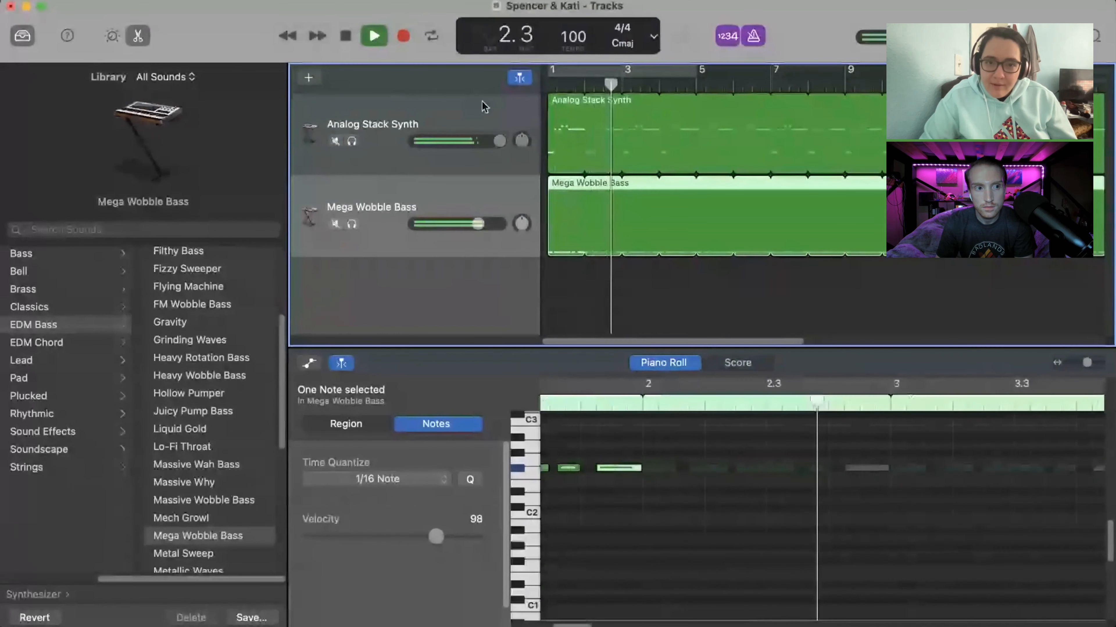
# - Stop playback, return the playhead to bar 1, and play the Analog Stack Synth track on its own with solo
pyautogui.click(372, 40)
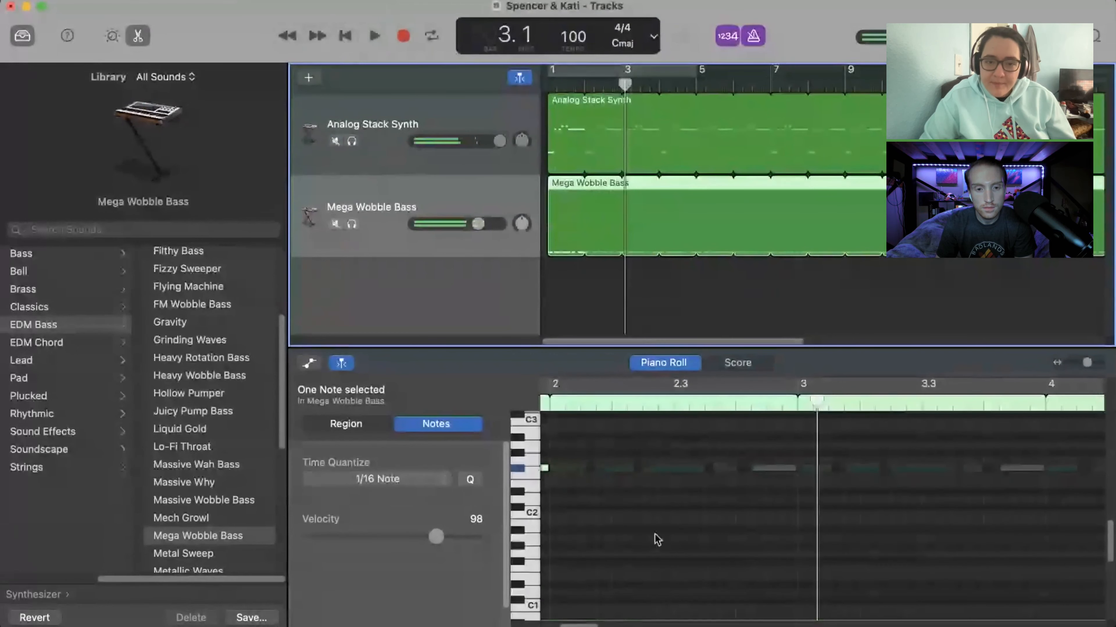
pyautogui.click(550, 83)
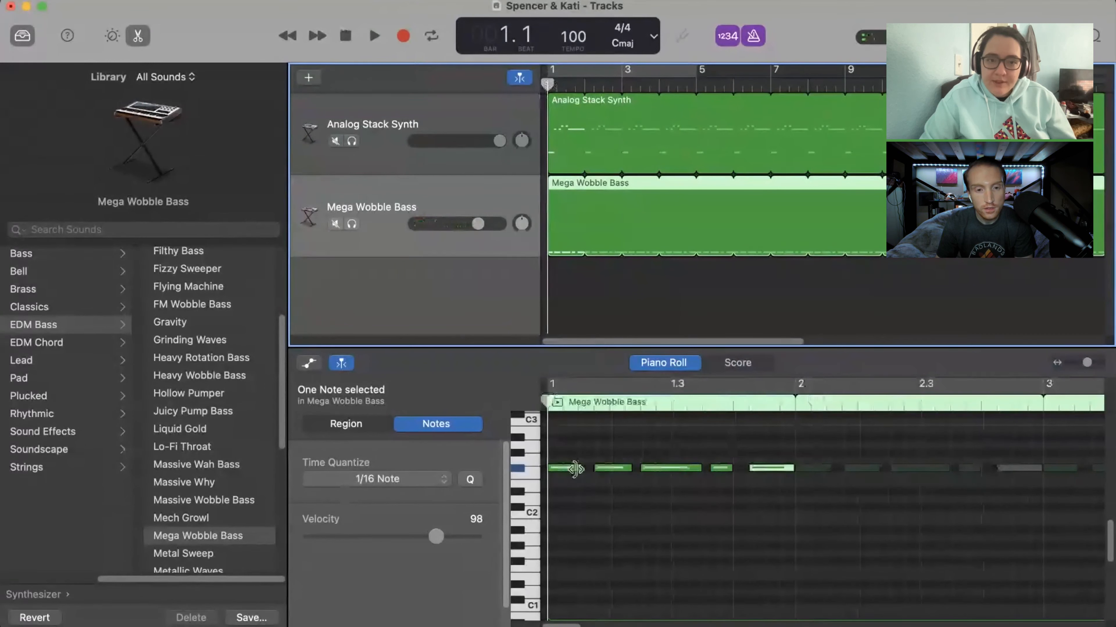
pyautogui.click(352, 141)
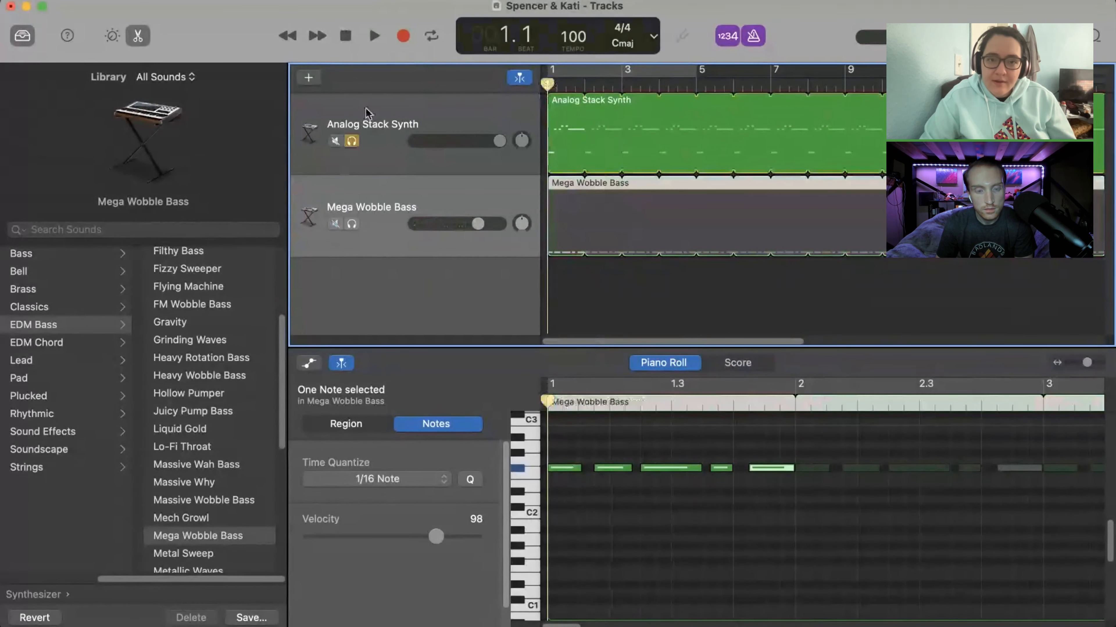
pyautogui.press('space')
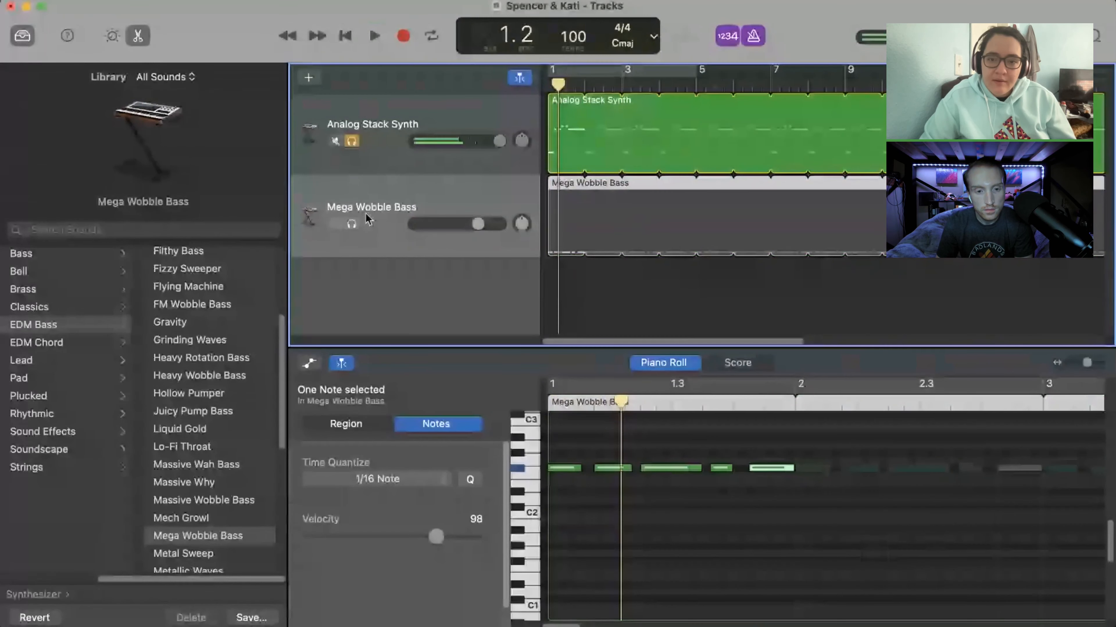
# - Solo the Mega Wobble Bass track instead, play it up to about bar 3, and return the playhead to bar 1
pyautogui.click(351, 224)
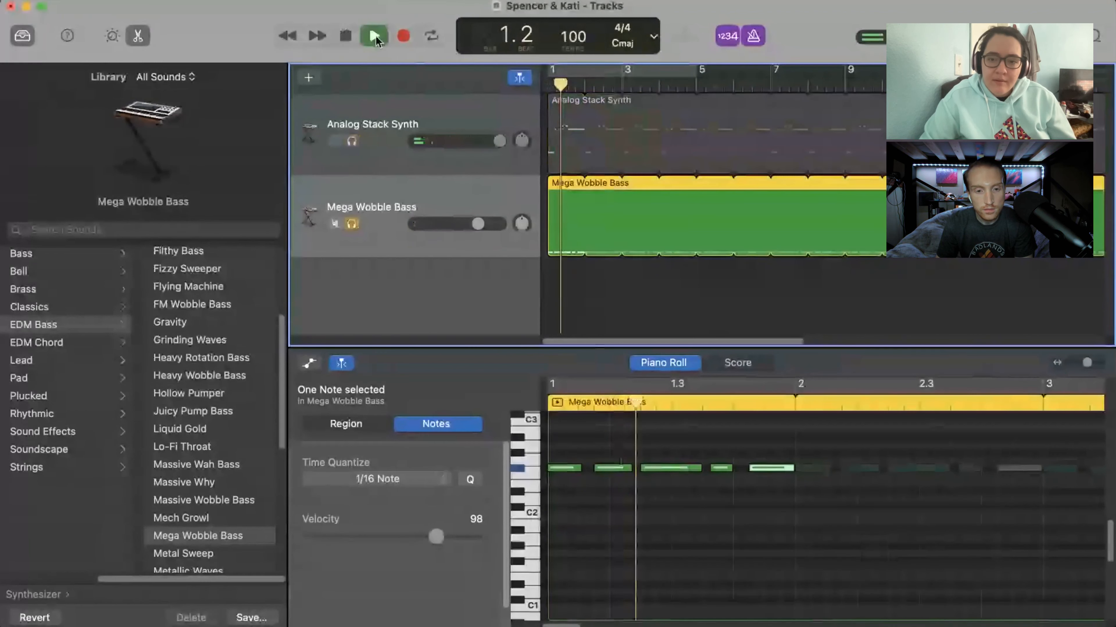
pyautogui.click(375, 36)
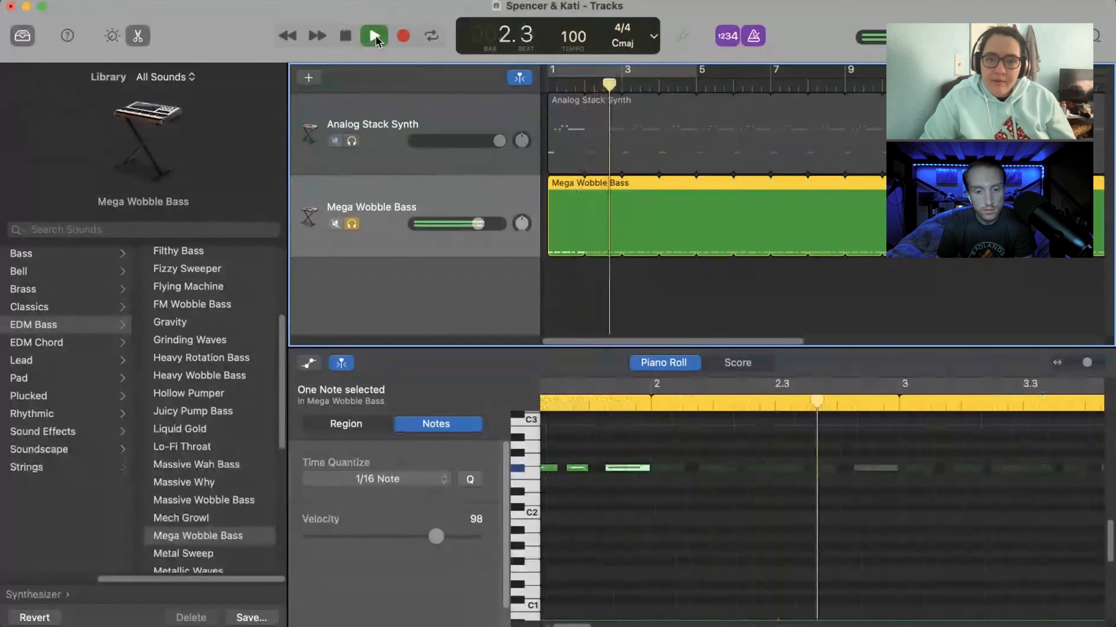
pyautogui.press('space')
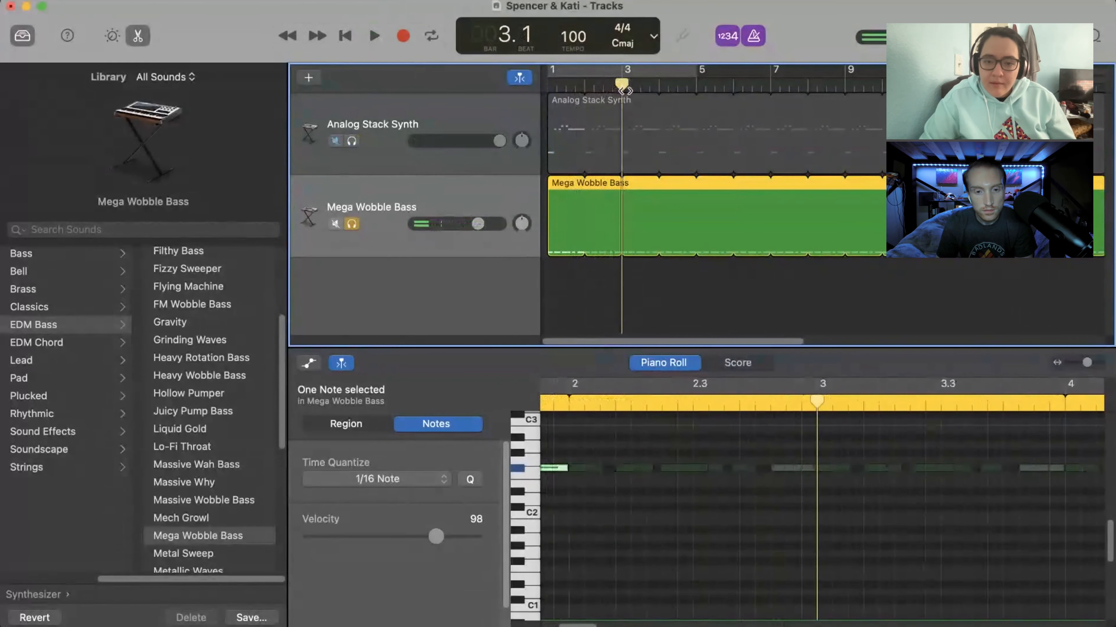
pyautogui.moveTo(622, 84); pyautogui.dragTo(529, 78)
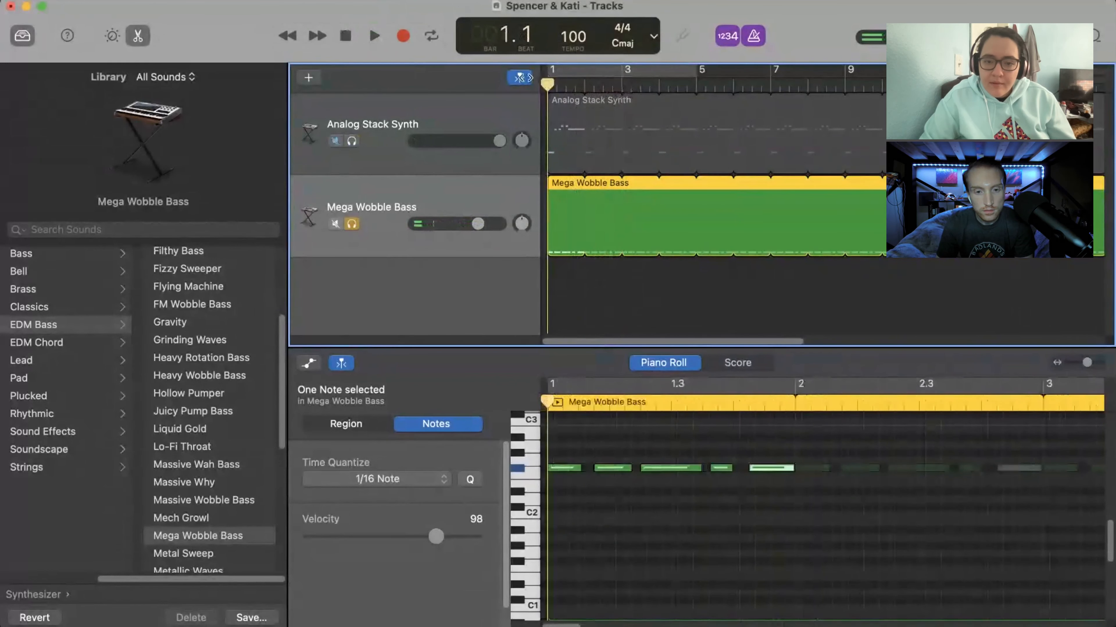
# - Trim the start of the fourth bass note slightly in the piano roll and play the soloed part from bar 1
pyautogui.click(734, 474)
pyautogui.click(722, 467)
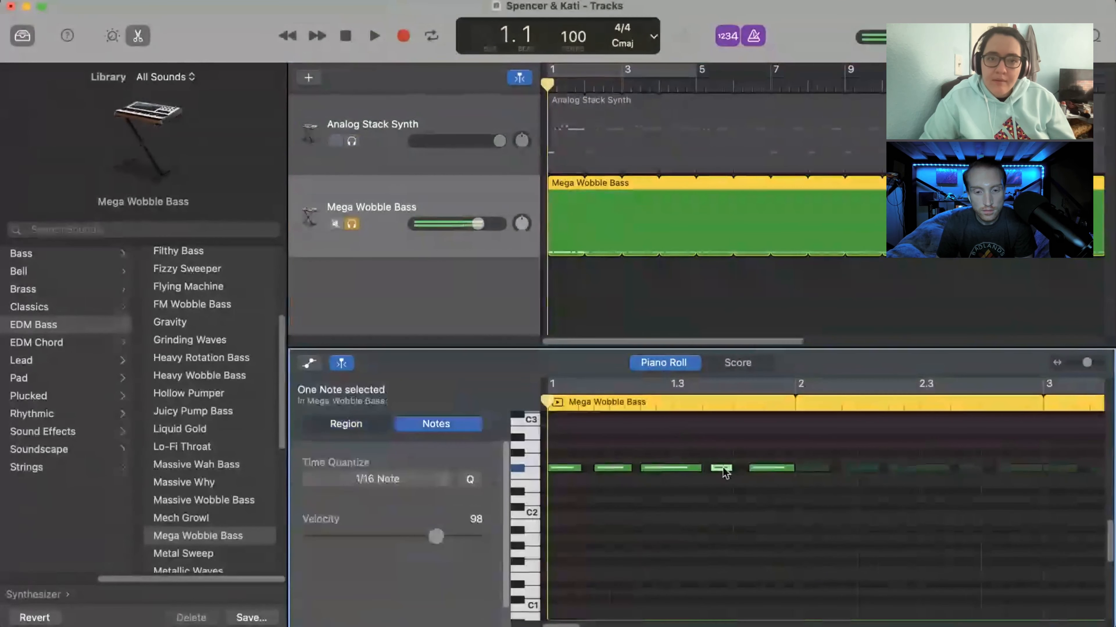
pyautogui.moveTo(723, 467); pyautogui.dragTo(729, 467)
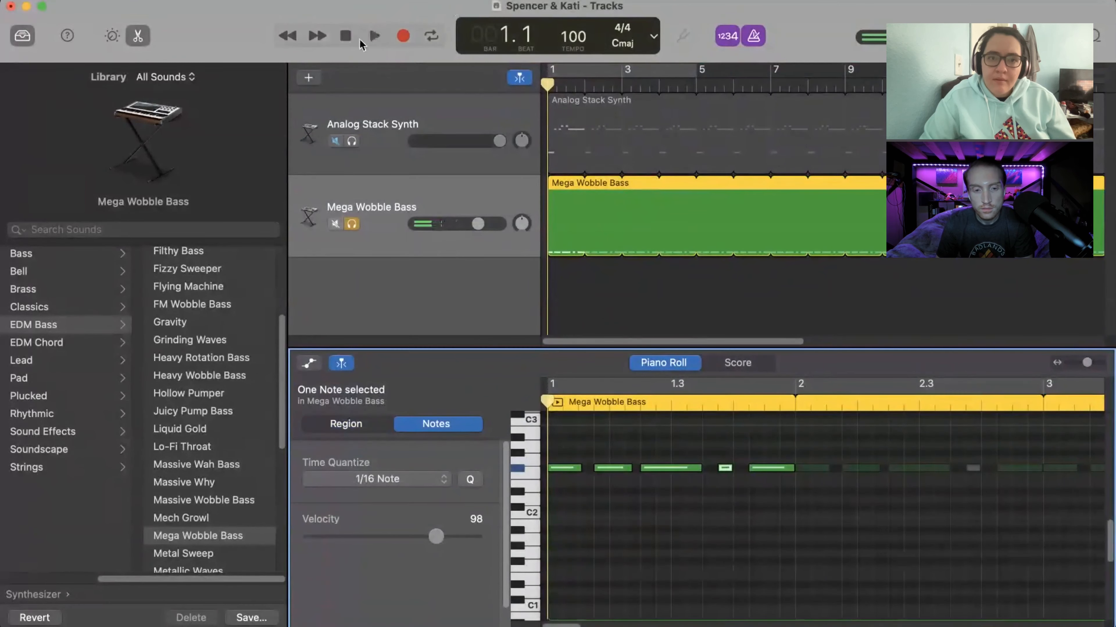
pyautogui.click(376, 42)
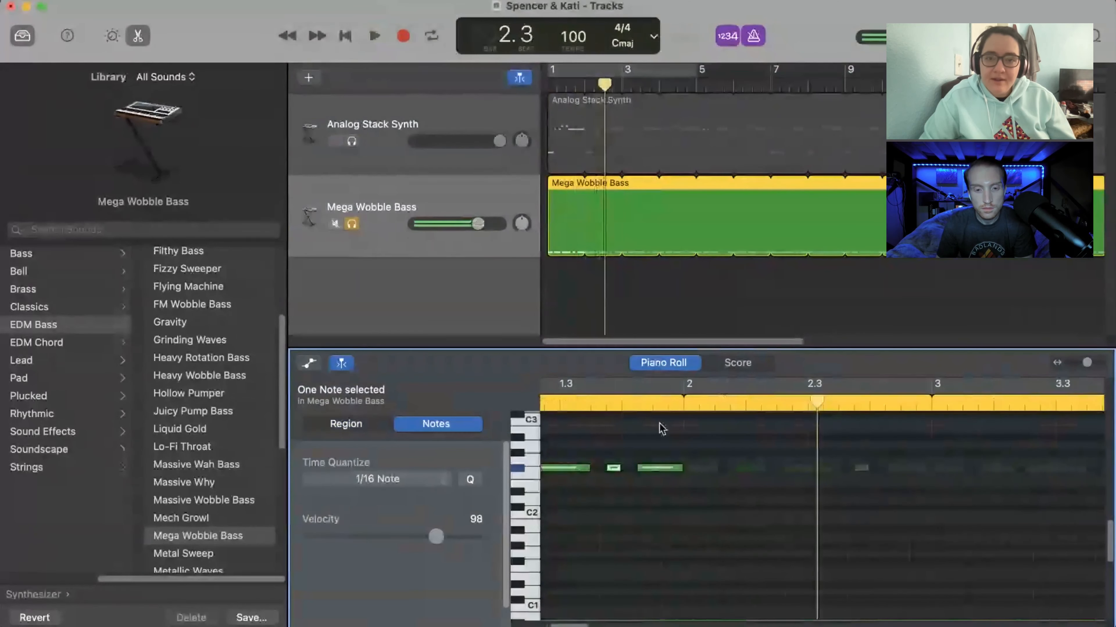
# - Shorten the end of the fifth bass note by about a sixteenth and play the part from bar 1
pyautogui.moveTo(678, 468); pyautogui.dragTo(667, 468)
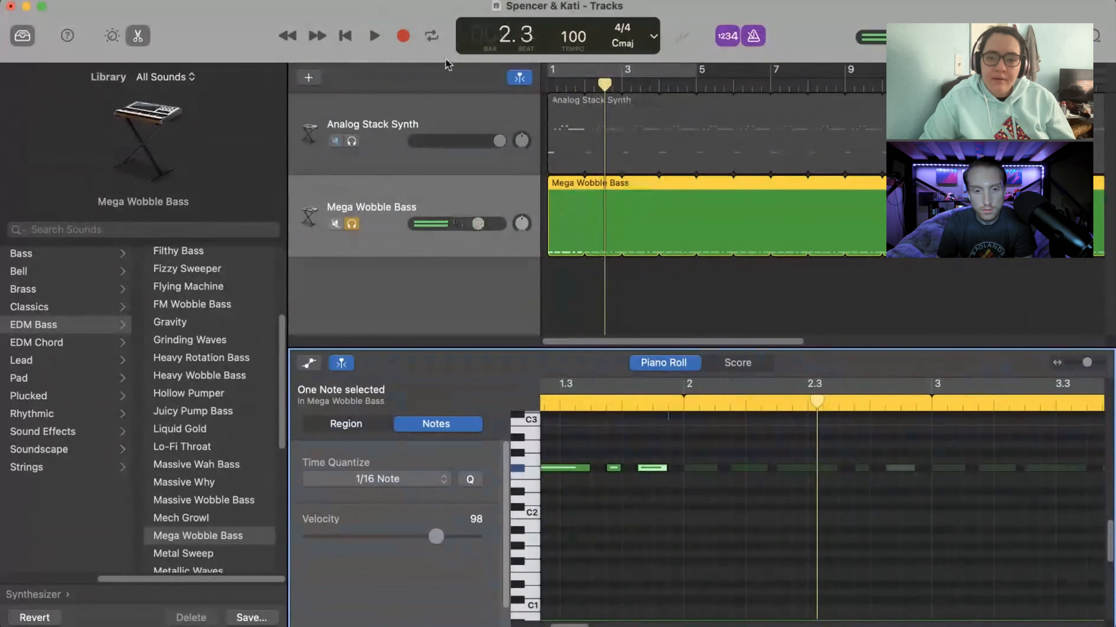
pyautogui.click(547, 90)
pyautogui.click(371, 41)
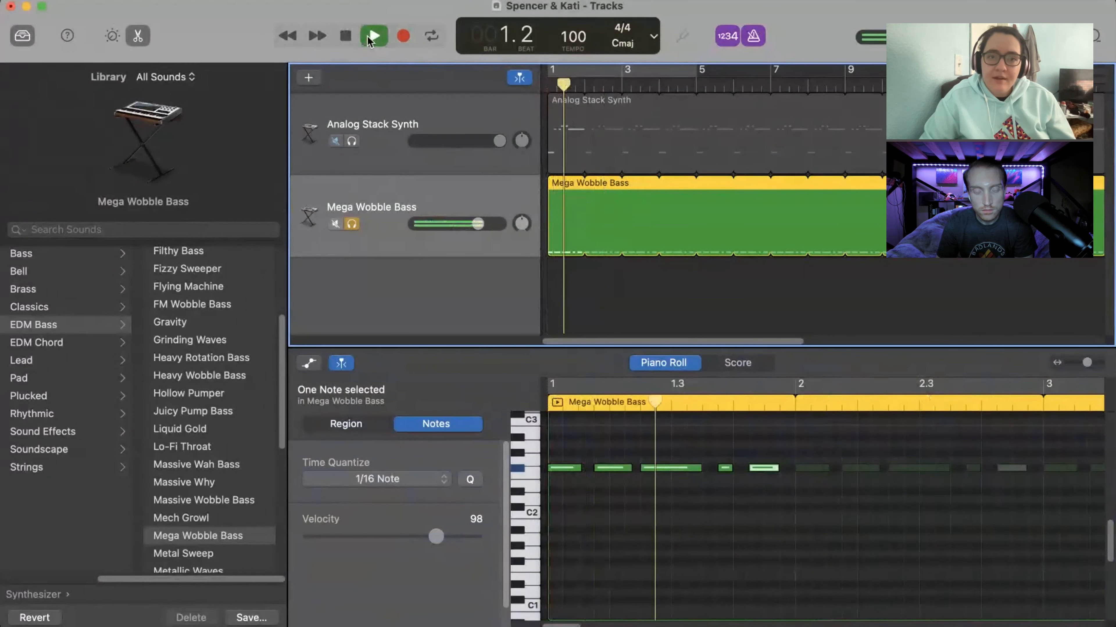
pyautogui.click(370, 41)
# - Extend the start of the fourth bass note slightly earlier and play the soloed part repeatedly from bar 1
pyautogui.moveTo(721, 468); pyautogui.dragTo(711, 468)
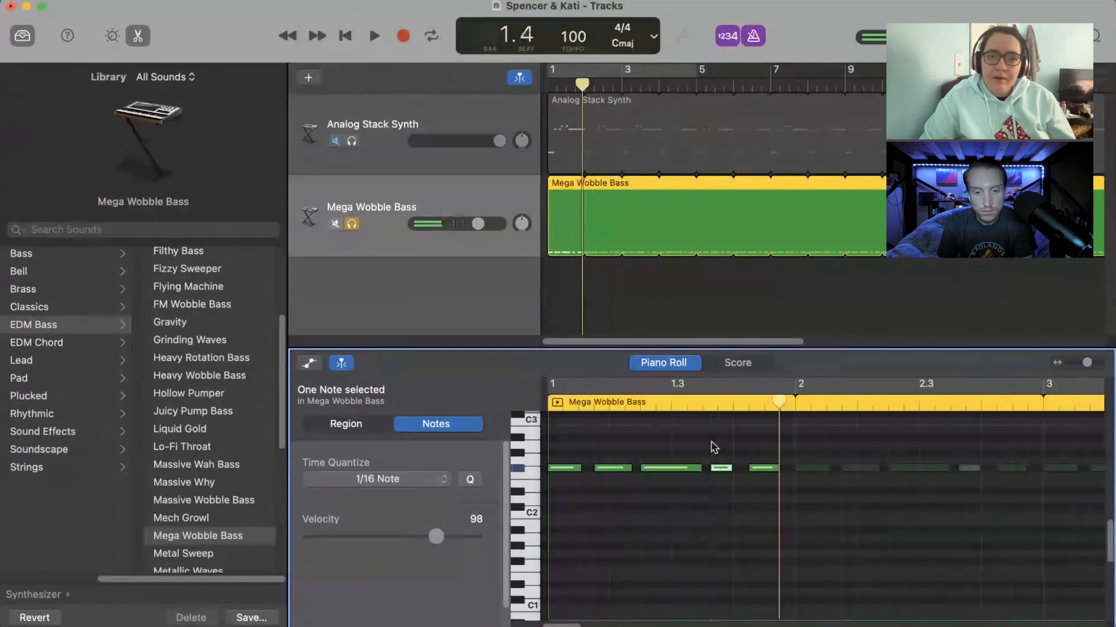
pyautogui.click(345, 35)
pyautogui.click(374, 36)
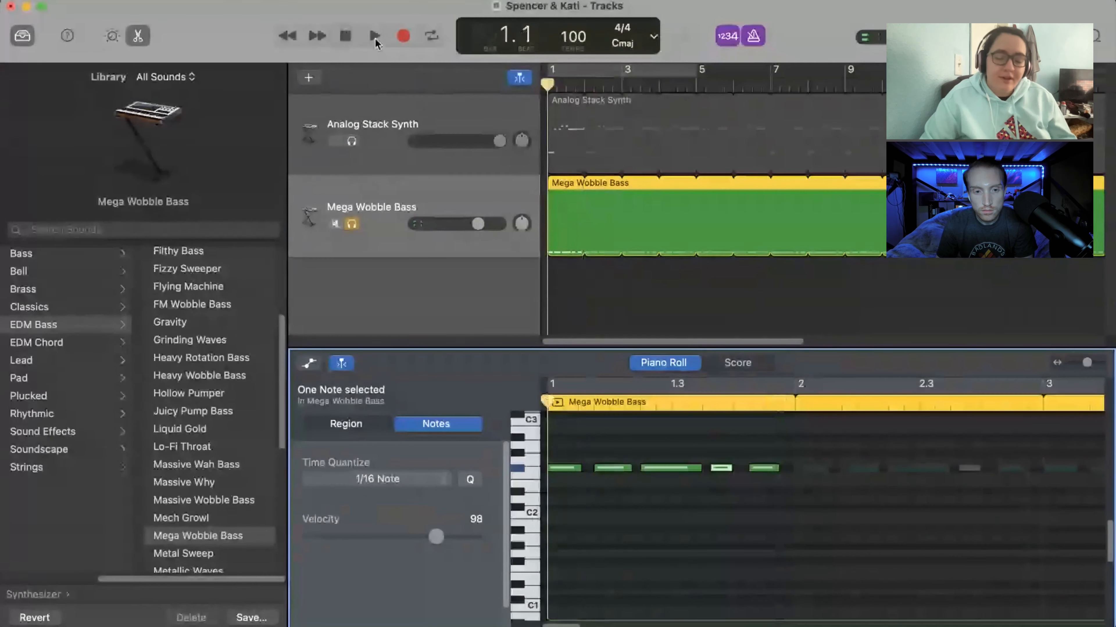
pyautogui.click(370, 40)
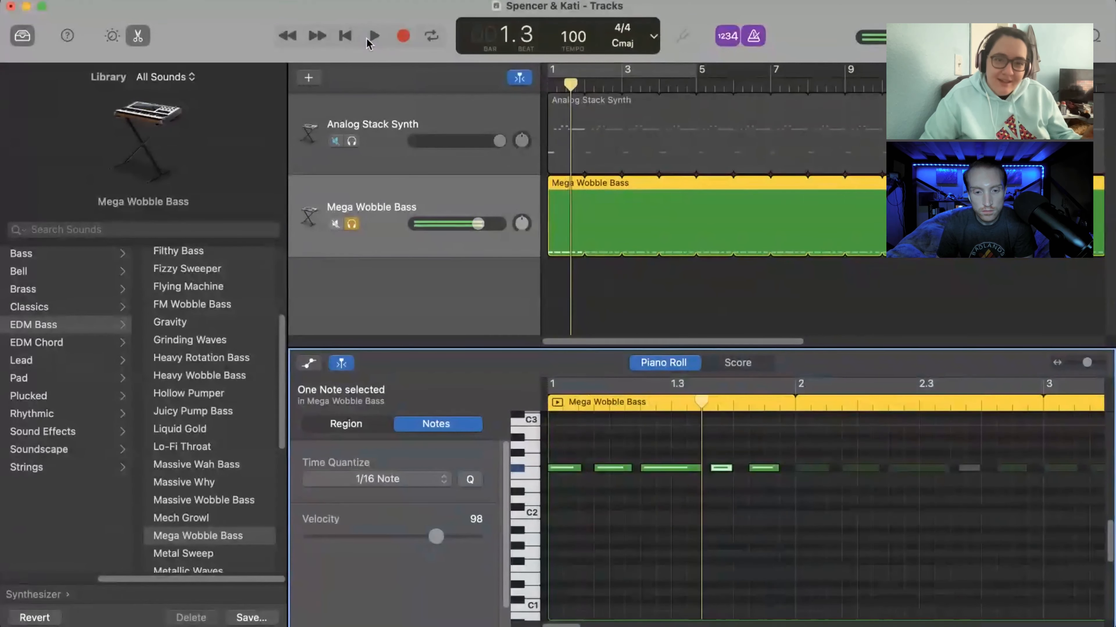
pyautogui.click(346, 37)
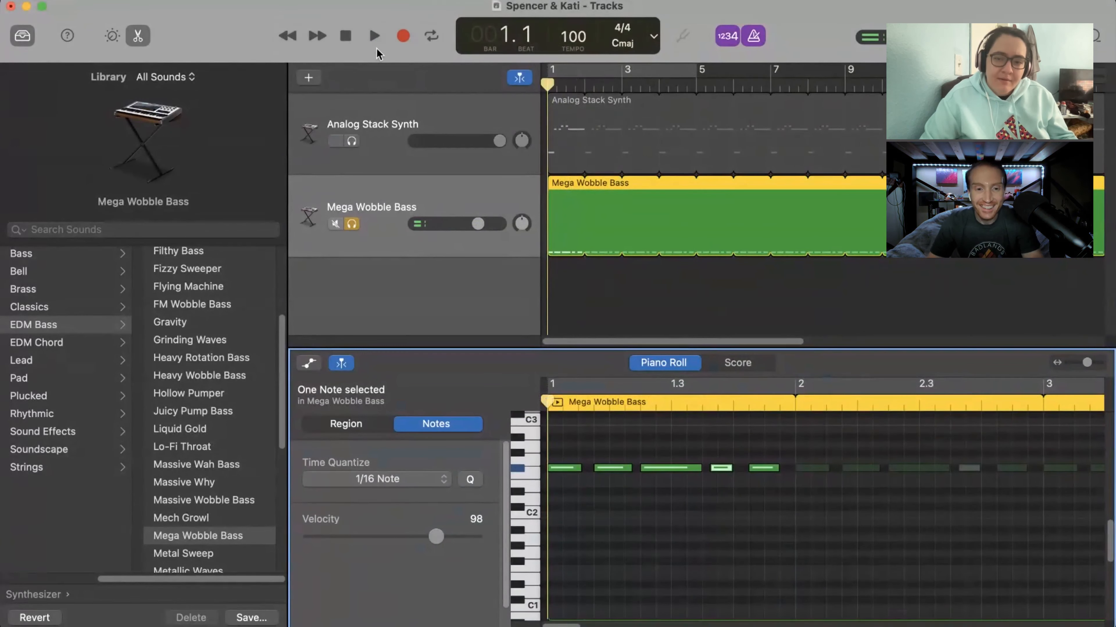
pyautogui.click(375, 37)
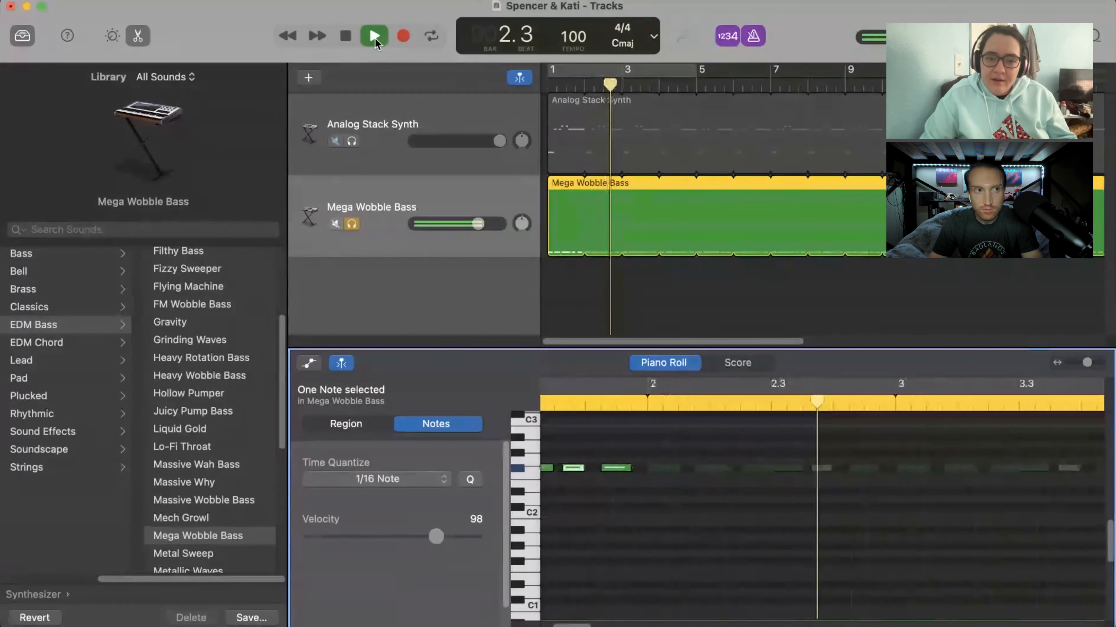
pyautogui.click(374, 38)
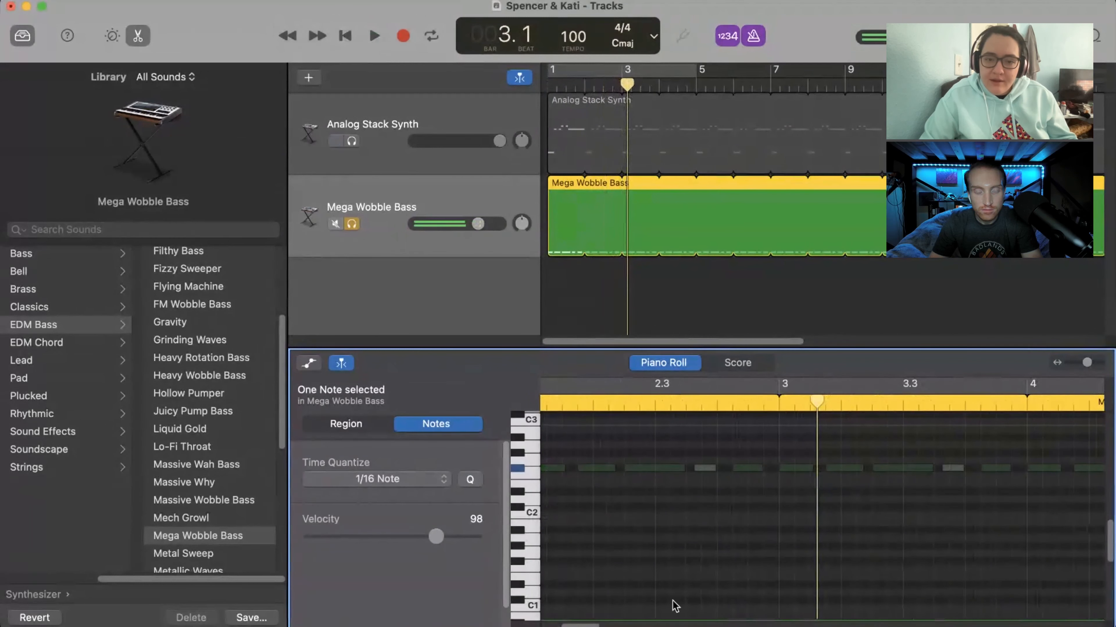
pyautogui.click(555, 87)
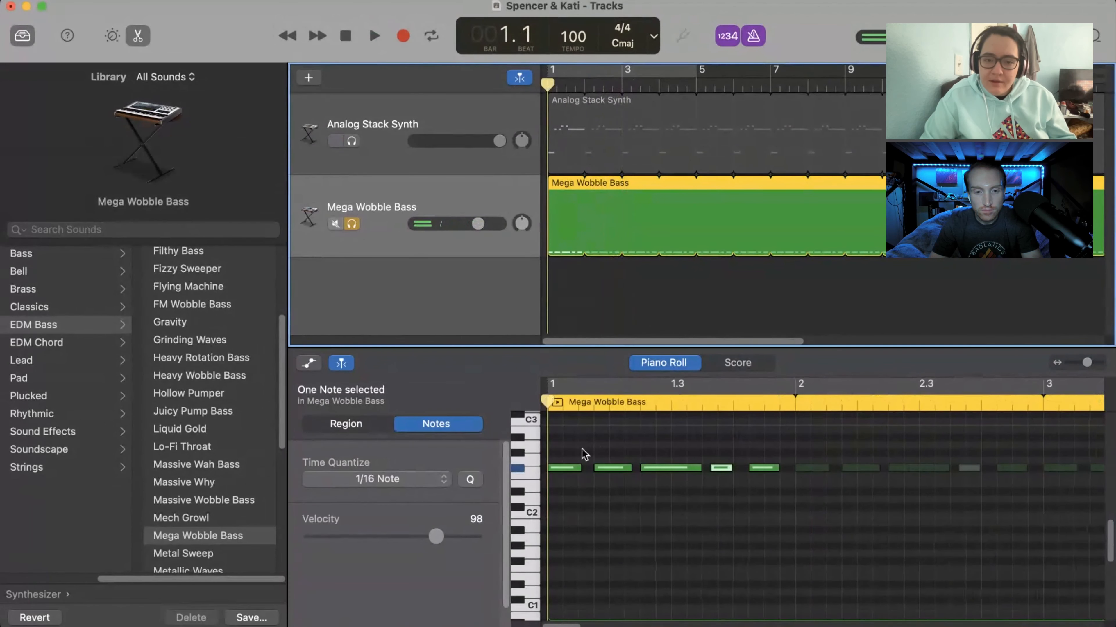
# - Trim the start of the first bass note, lengthen its end slightly, and play the part from bar 1
pyautogui.moveTo(562, 468); pyautogui.dragTo(583, 468)
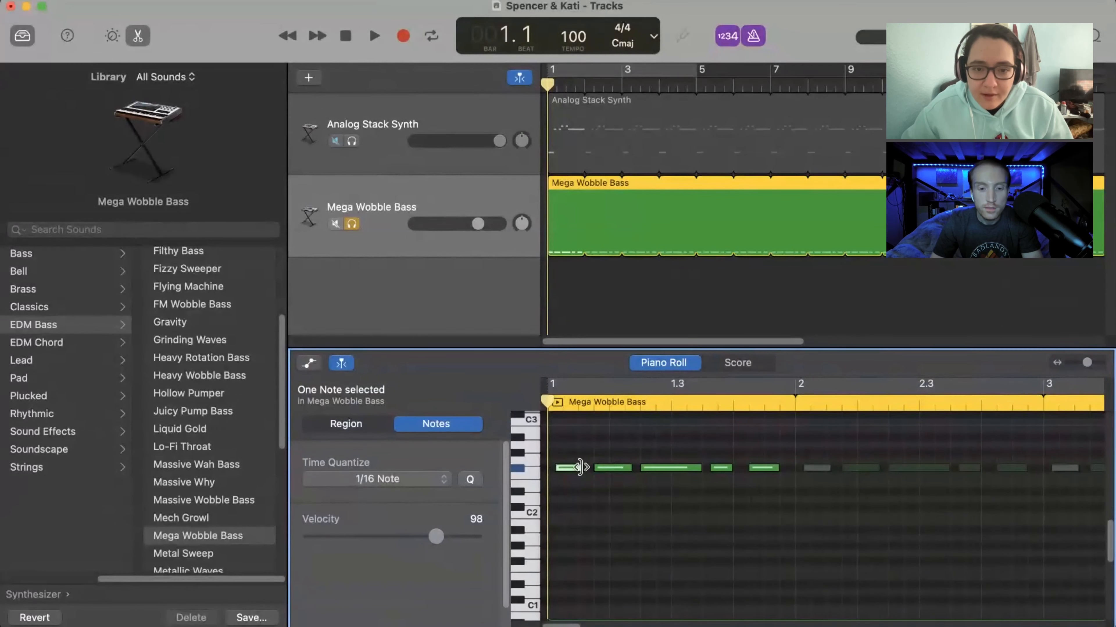
pyautogui.moveTo(580, 467); pyautogui.dragTo(583, 467)
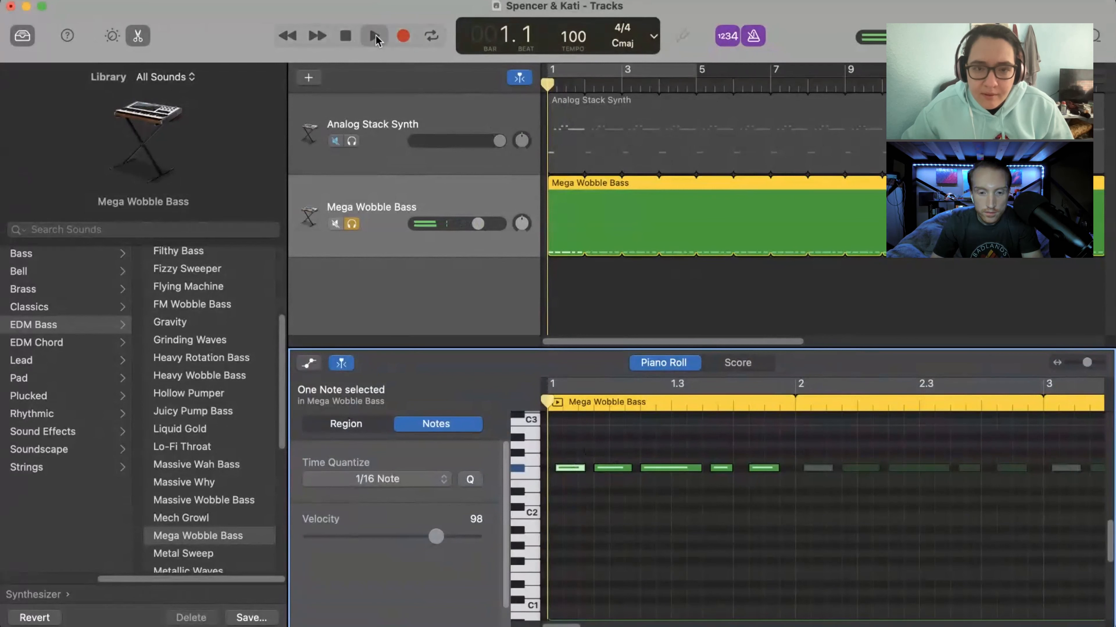
pyautogui.click(374, 37)
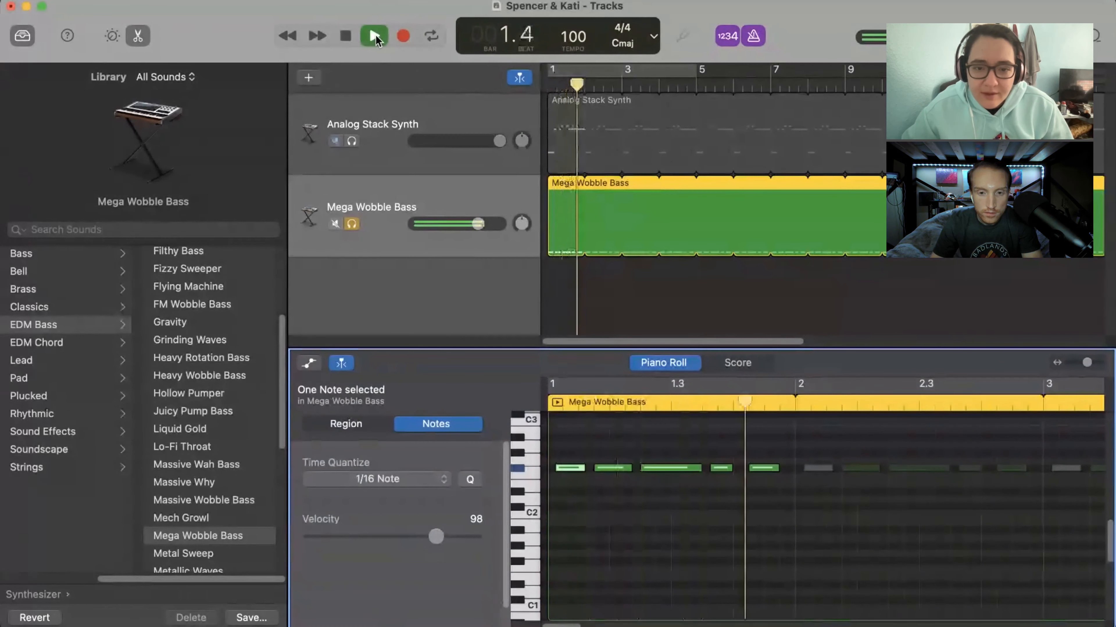
pyautogui.click(375, 35)
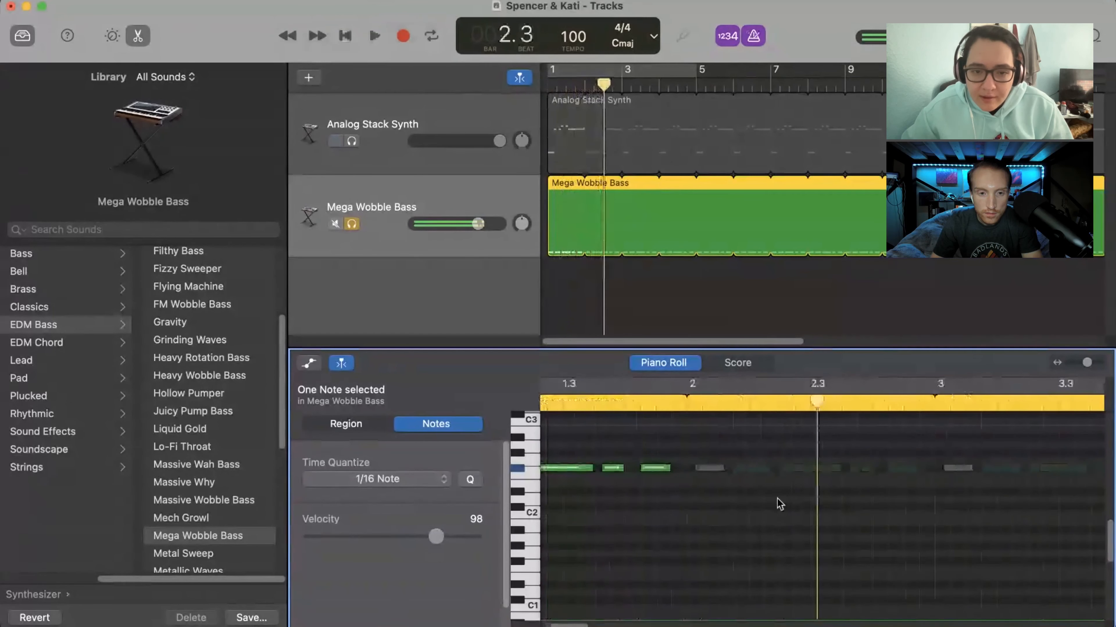
pyautogui.press('Return')
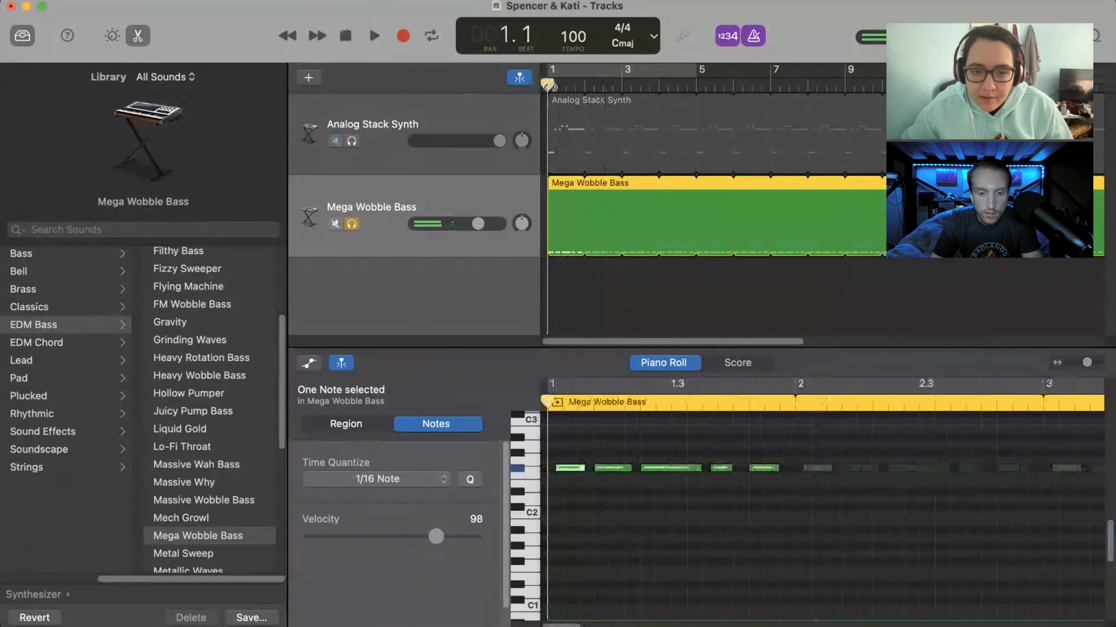
# - Move the first bass note back to the start of bar 1 and lengthen its end, leaving a small gap before the second note
pyautogui.click(551, 86)
pyautogui.click(569, 469)
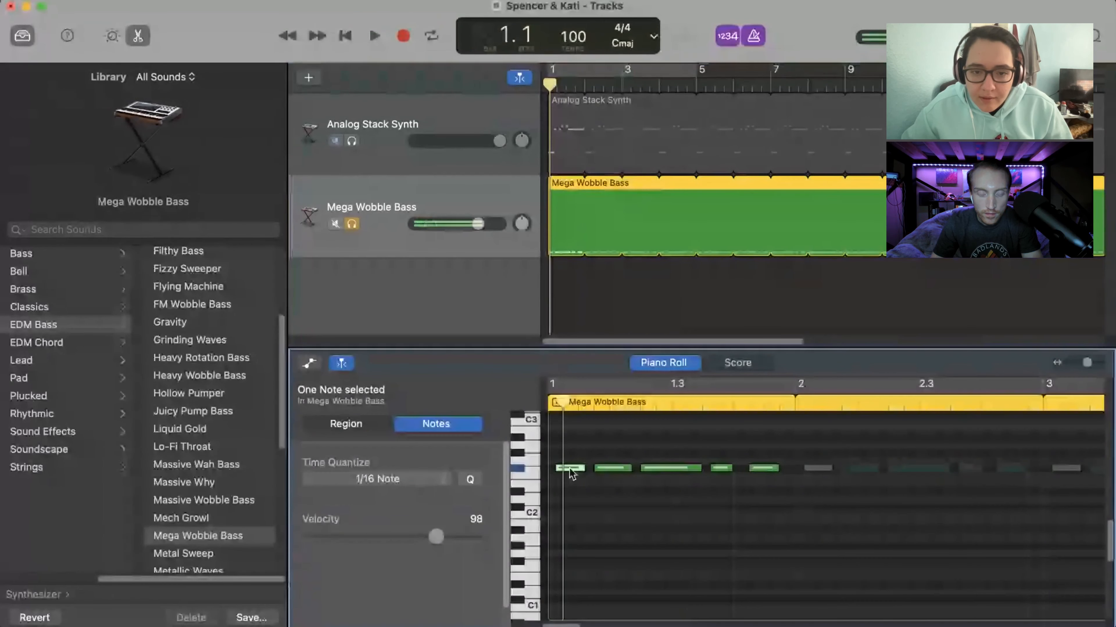
pyautogui.moveTo(570, 472); pyautogui.dragTo(582, 468)
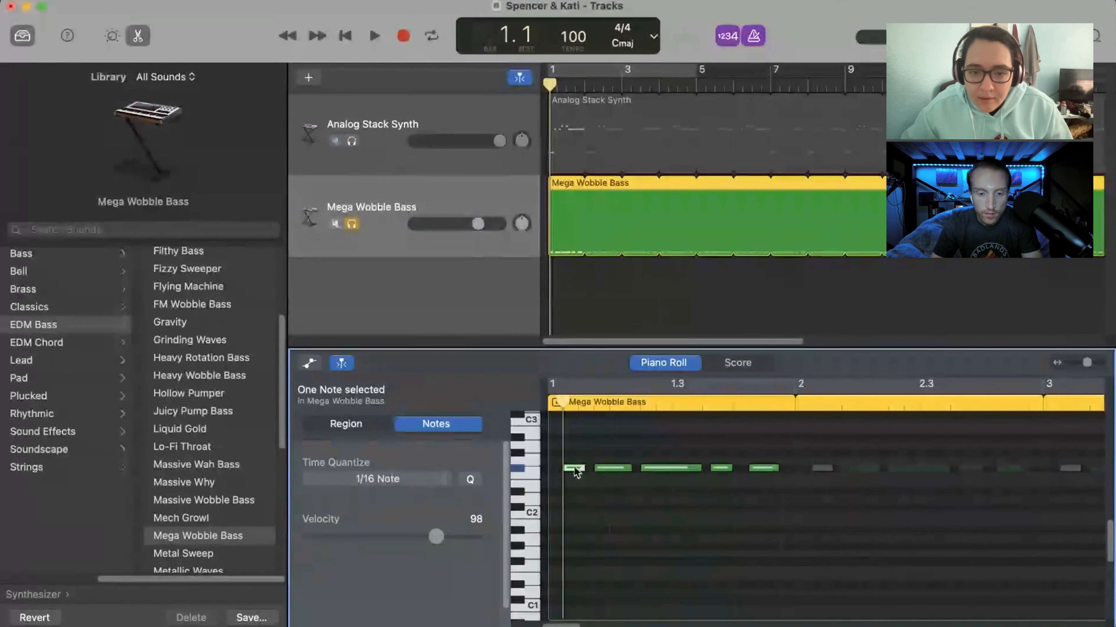
pyautogui.moveTo(574, 468); pyautogui.dragTo(566, 474)
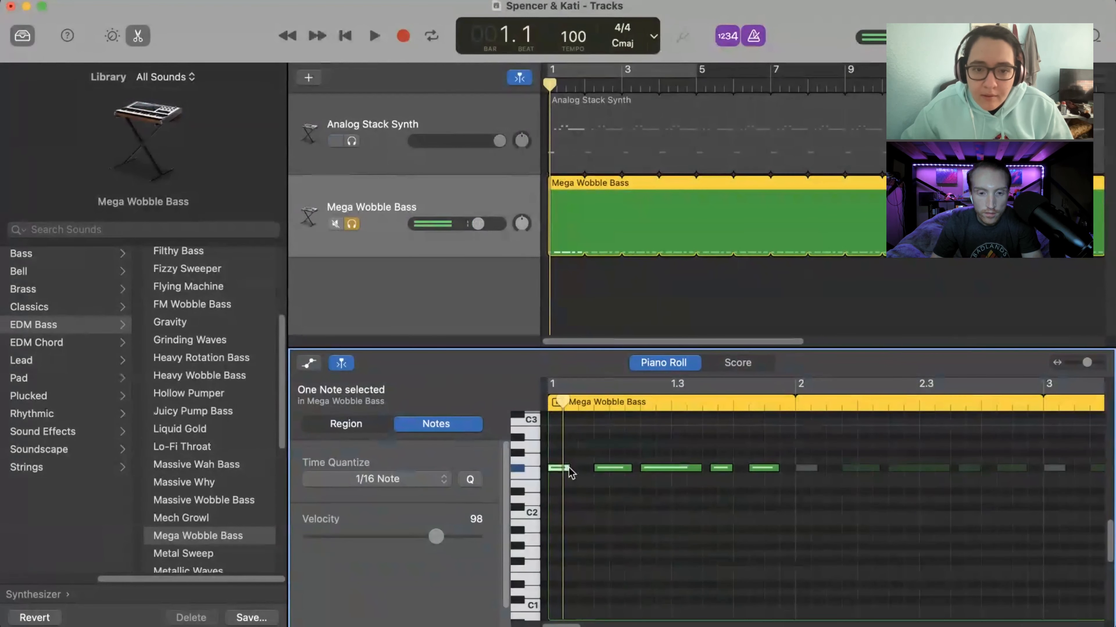
pyautogui.moveTo(569, 468); pyautogui.dragTo(581, 468)
pyautogui.click(697, 469)
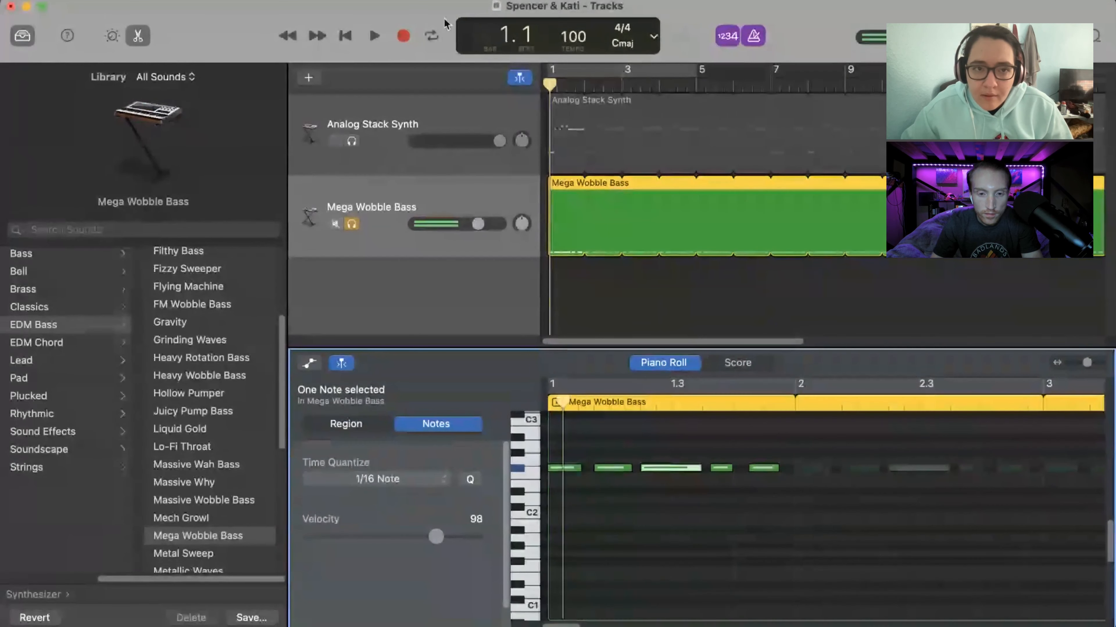
# - Play the soloed bass part from bar 1 and shorten the end of the fifth note by about another sixteenth
pyautogui.click(373, 36)
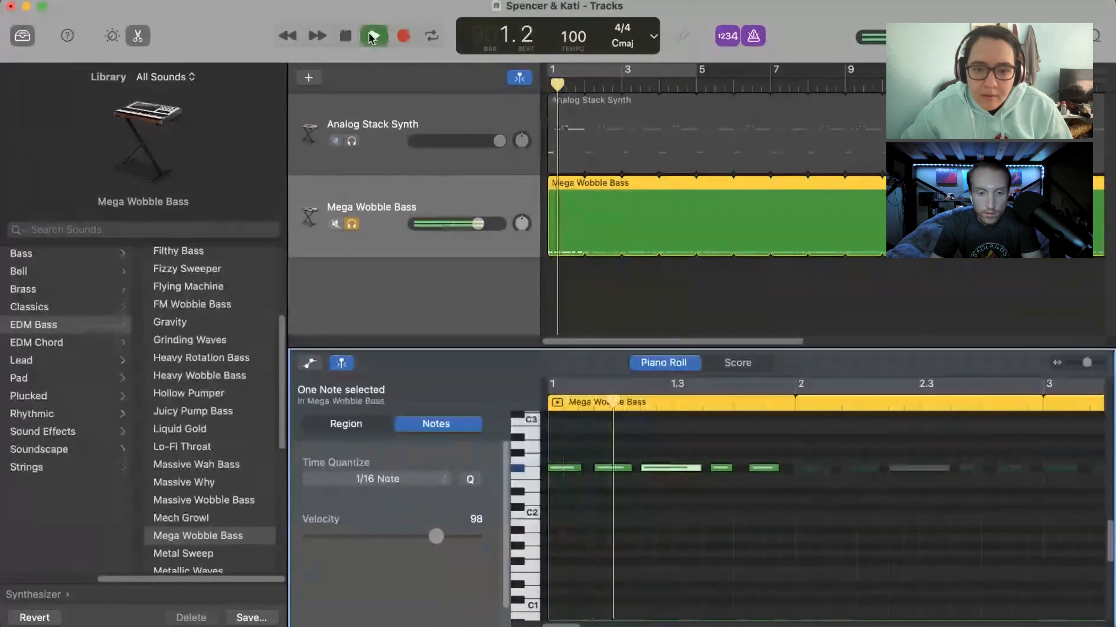
pyautogui.click(372, 39)
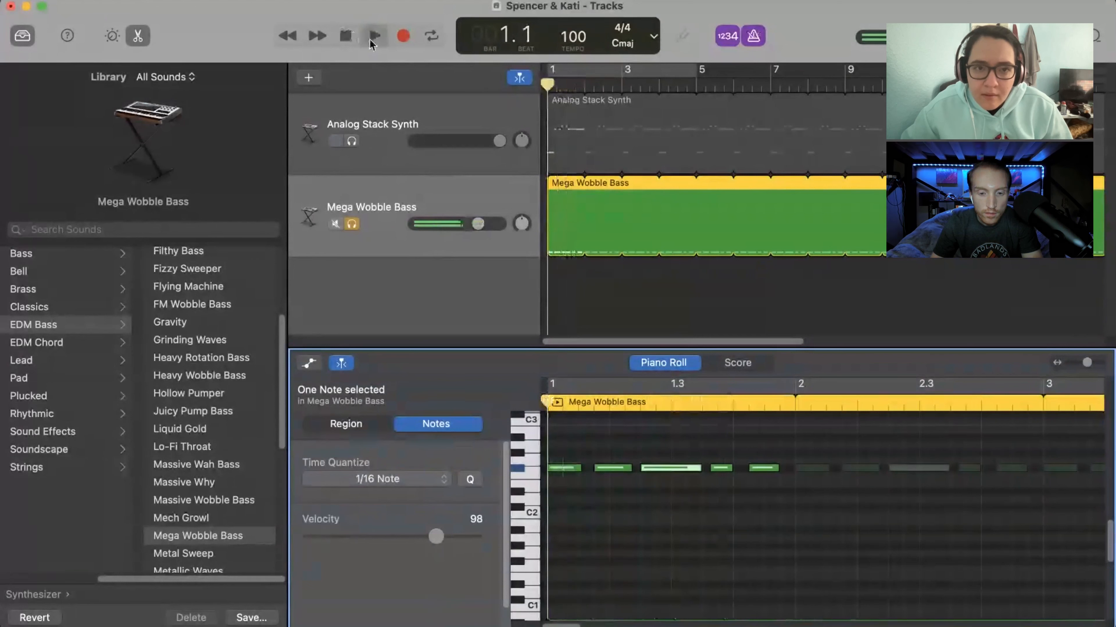
pyautogui.click(373, 38)
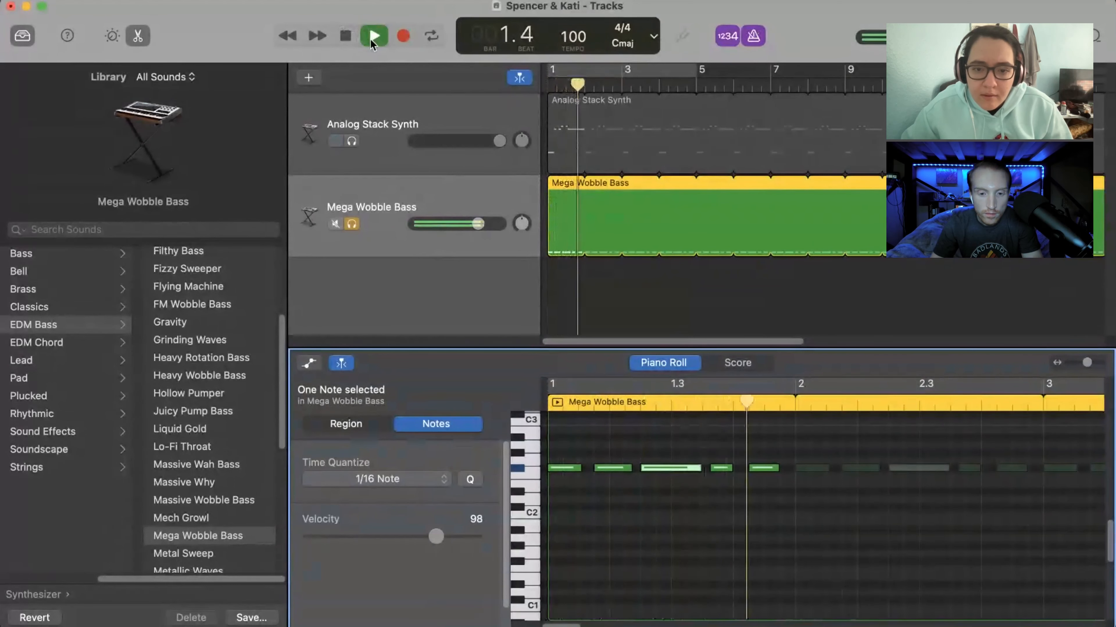
pyautogui.click(371, 39)
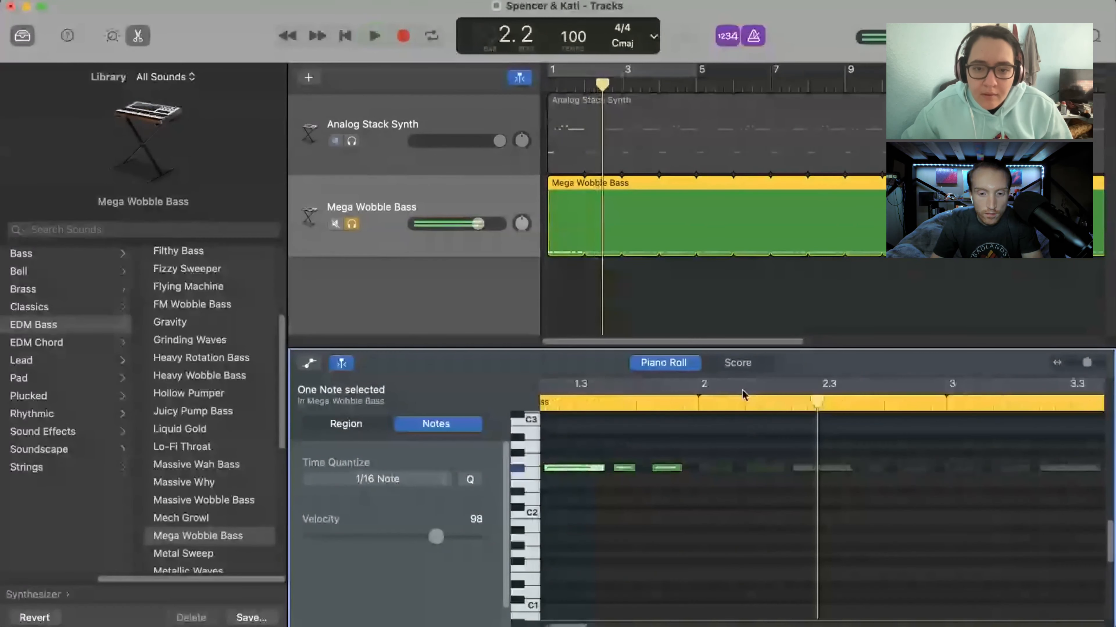
pyautogui.click(672, 468)
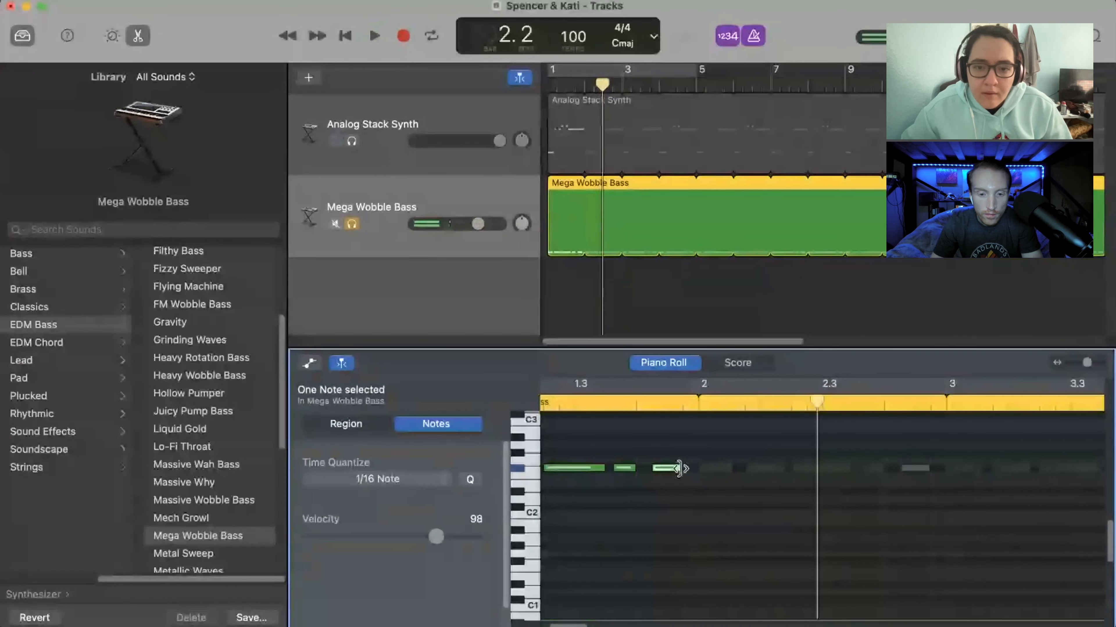
pyautogui.moveTo(680, 467); pyautogui.dragTo(666, 468)
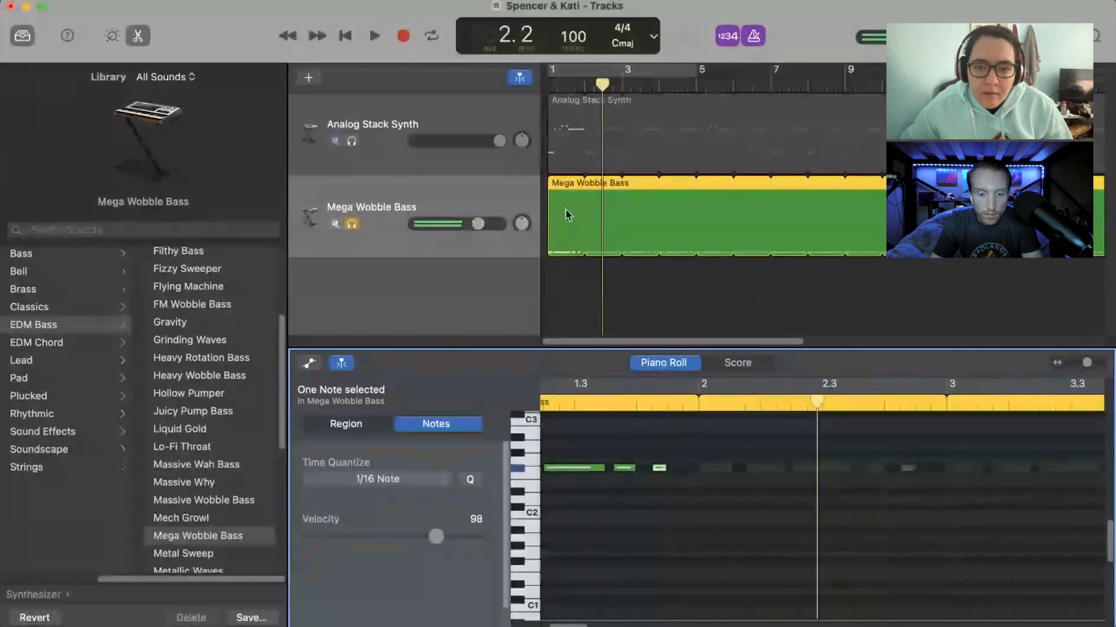
# - Play the soloed bass part, lengthen the end of the fifth note slightly, and replay it from bar 1
pyautogui.click(351, 42)
pyautogui.click(364, 42)
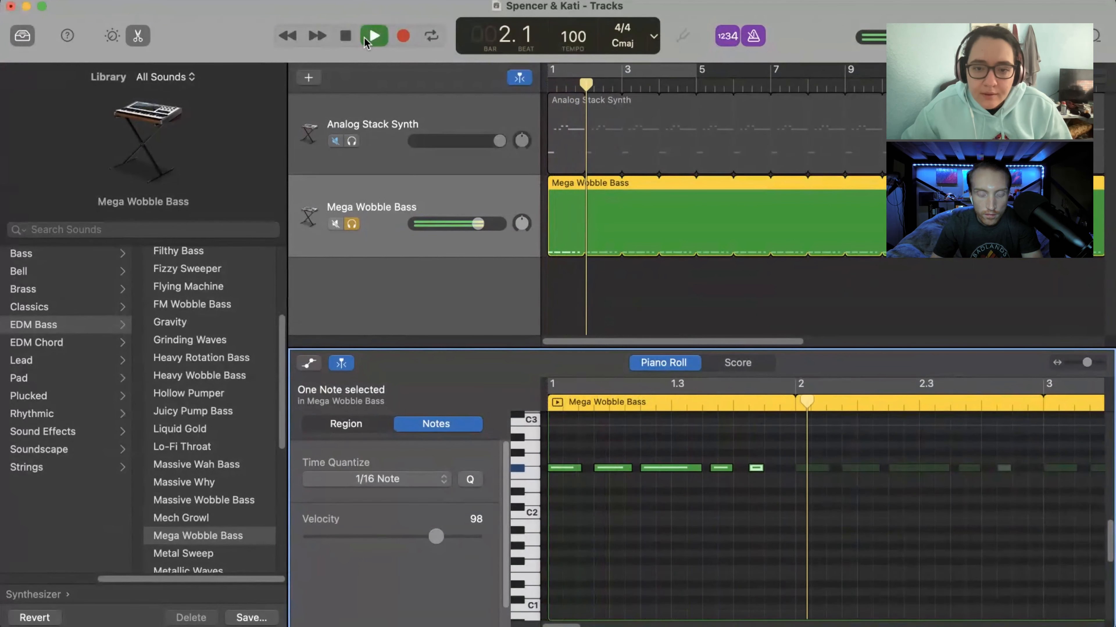
pyautogui.press('space')
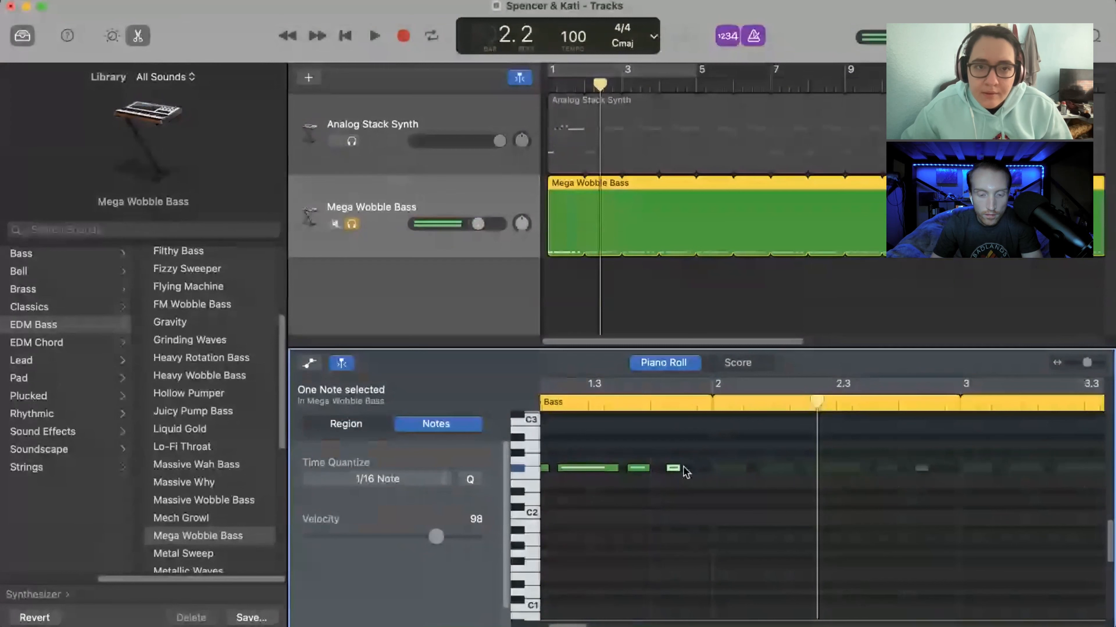
pyautogui.moveTo(679, 469); pyautogui.dragTo(688, 471)
pyautogui.click(345, 37)
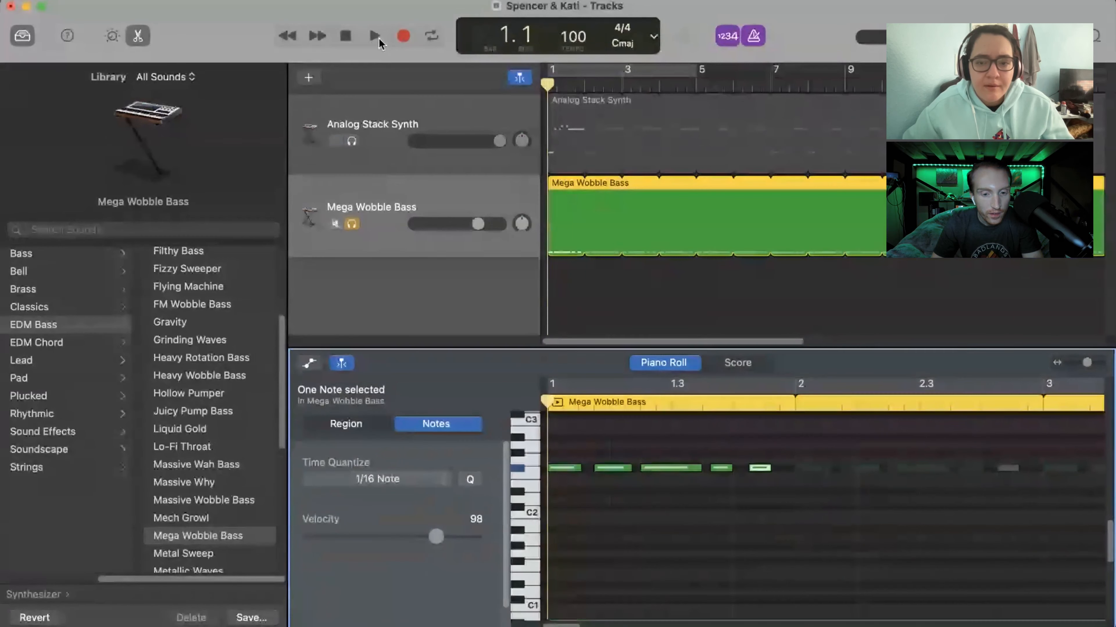
pyautogui.click(377, 36)
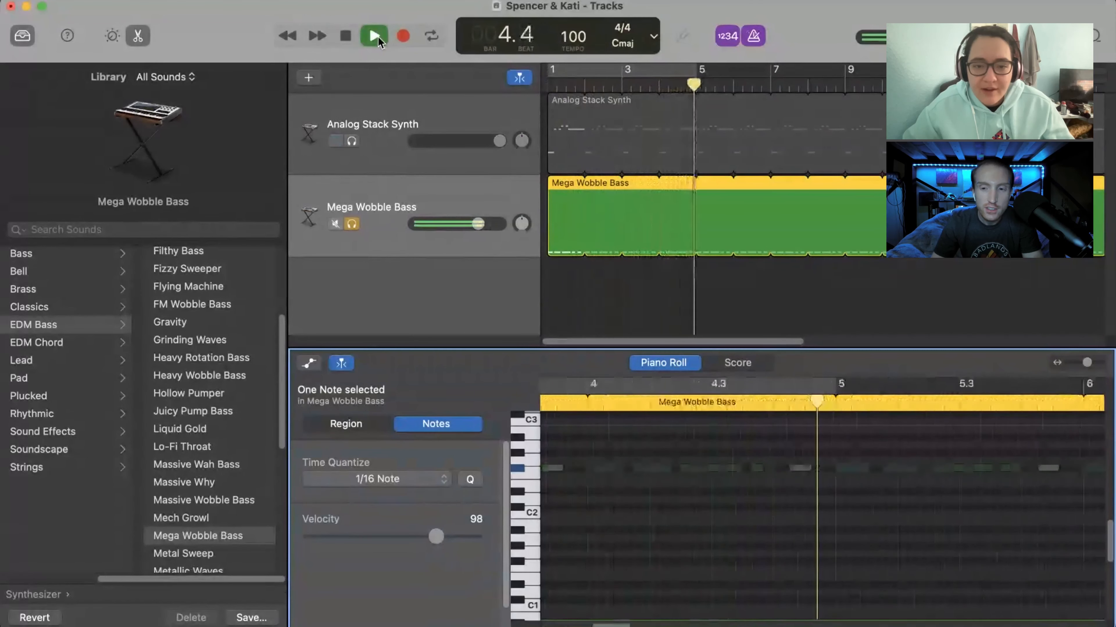
pyautogui.click(377, 35)
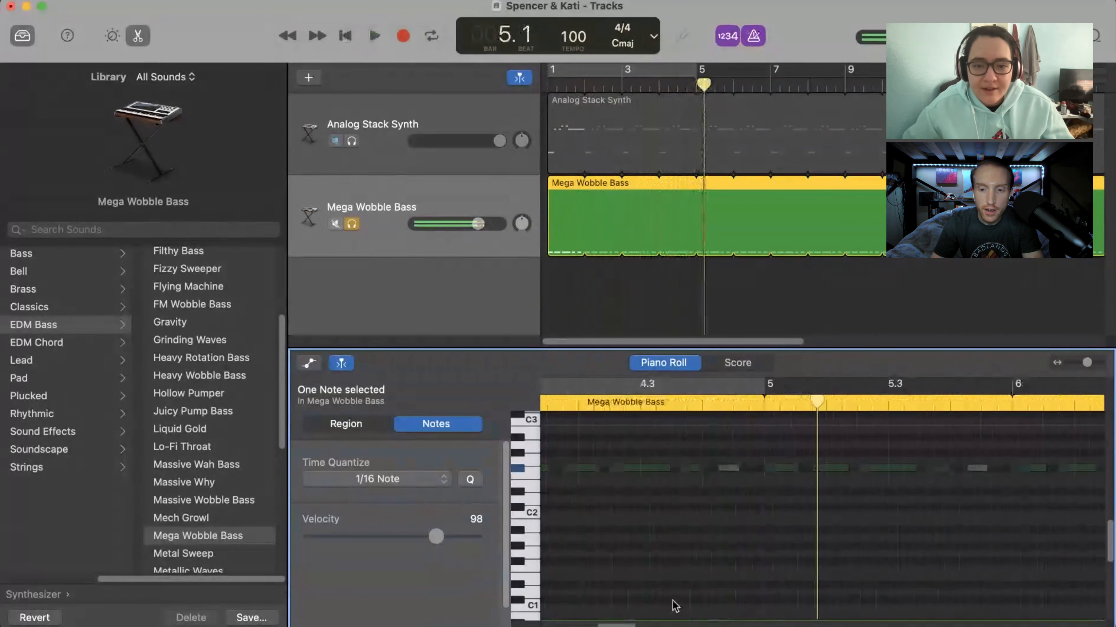
# - Move the start of the first bass note slightly after bar 1 and play the soloed part from the beginning
pyautogui.click(547, 84)
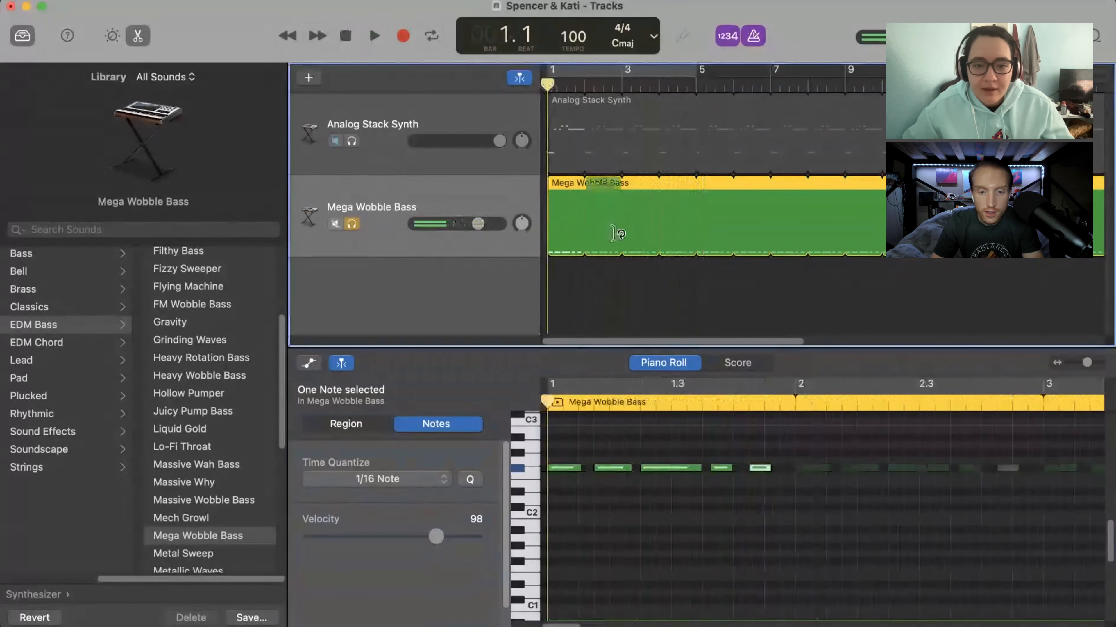
pyautogui.click(566, 469)
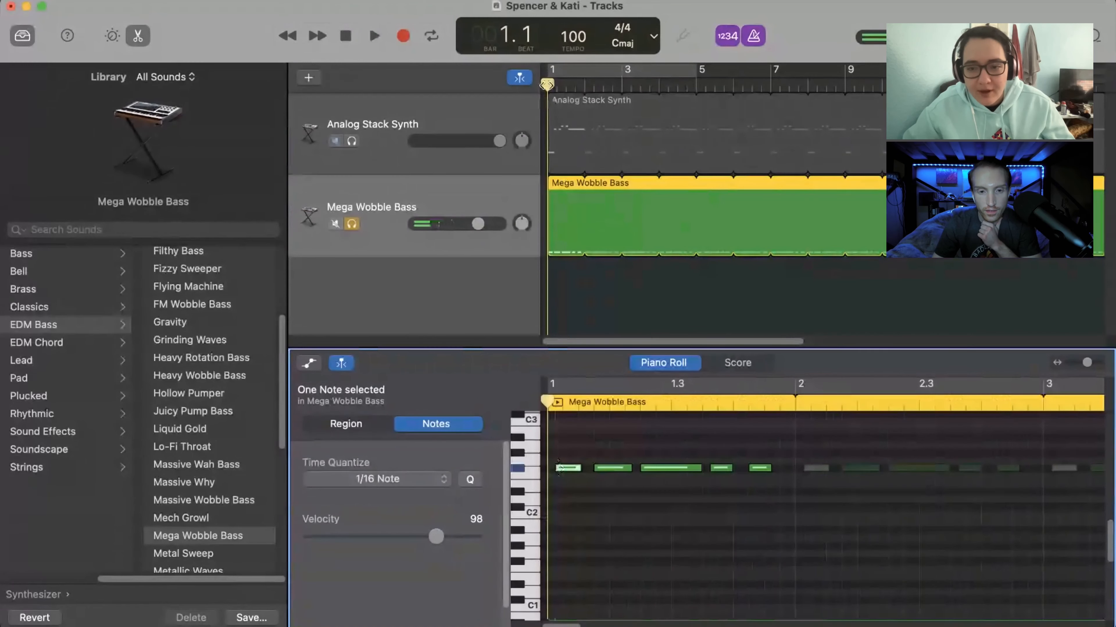
pyautogui.click(709, 257)
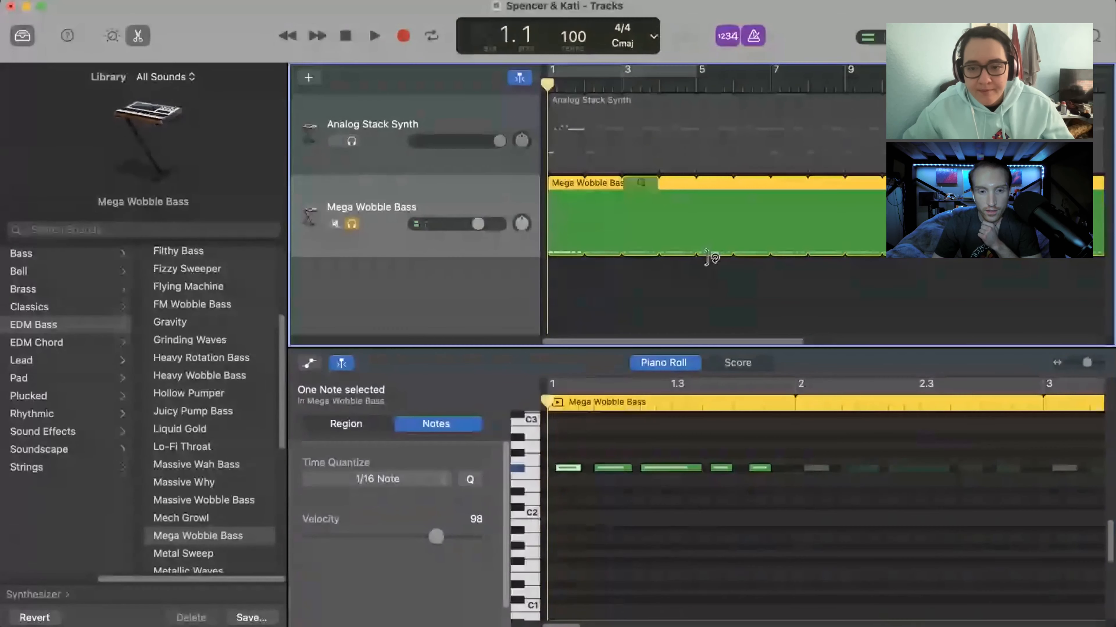
pyautogui.click(759, 468)
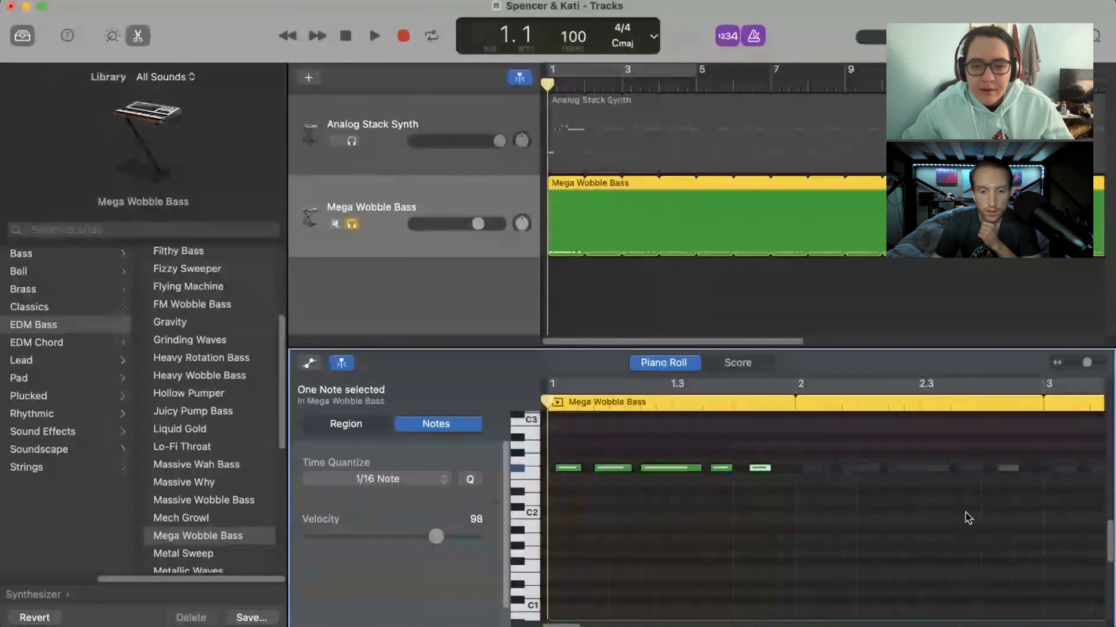
pyautogui.click(375, 37)
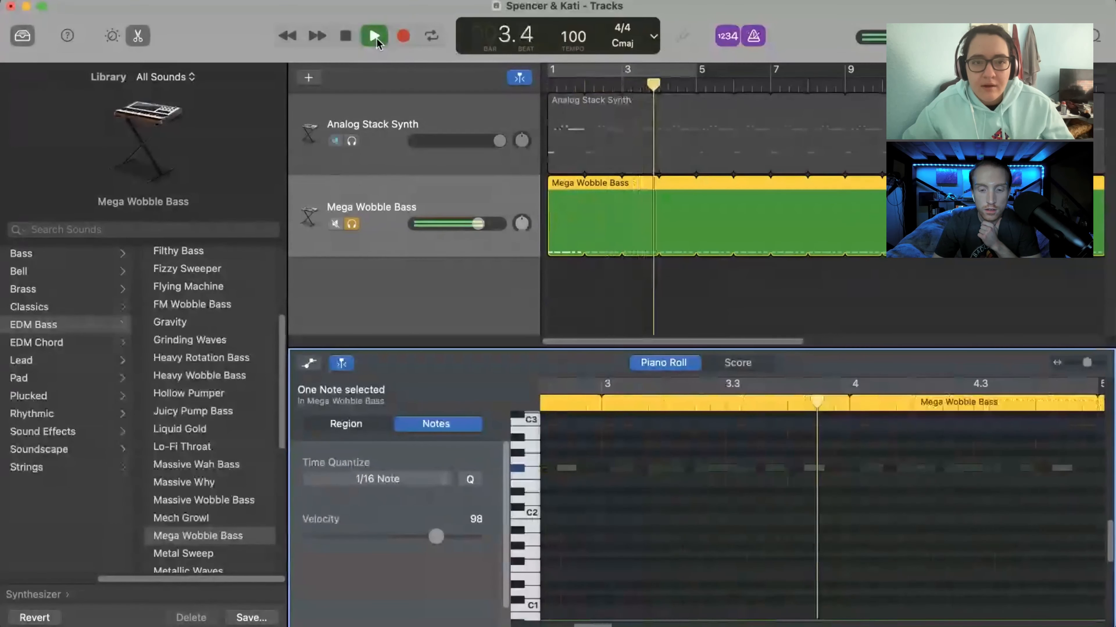
pyautogui.click(377, 38)
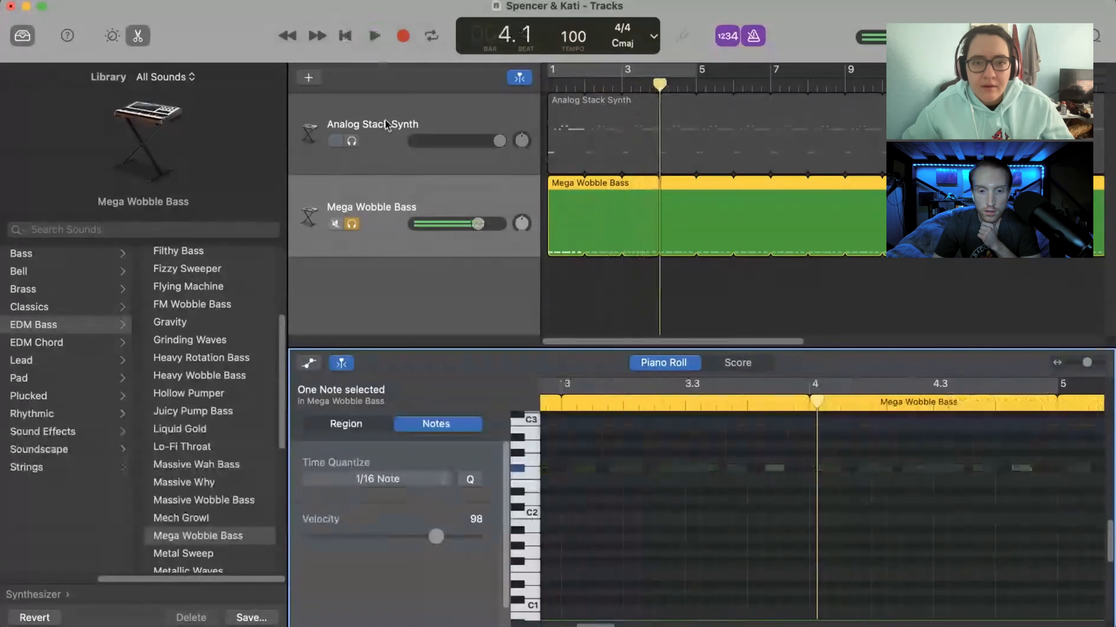
# - Unsolo the Mega Wobble Bass track and lower its volume while playing it with the synth from bar 1
pyautogui.click(352, 224)
pyautogui.click(561, 82)
pyautogui.press('Return')
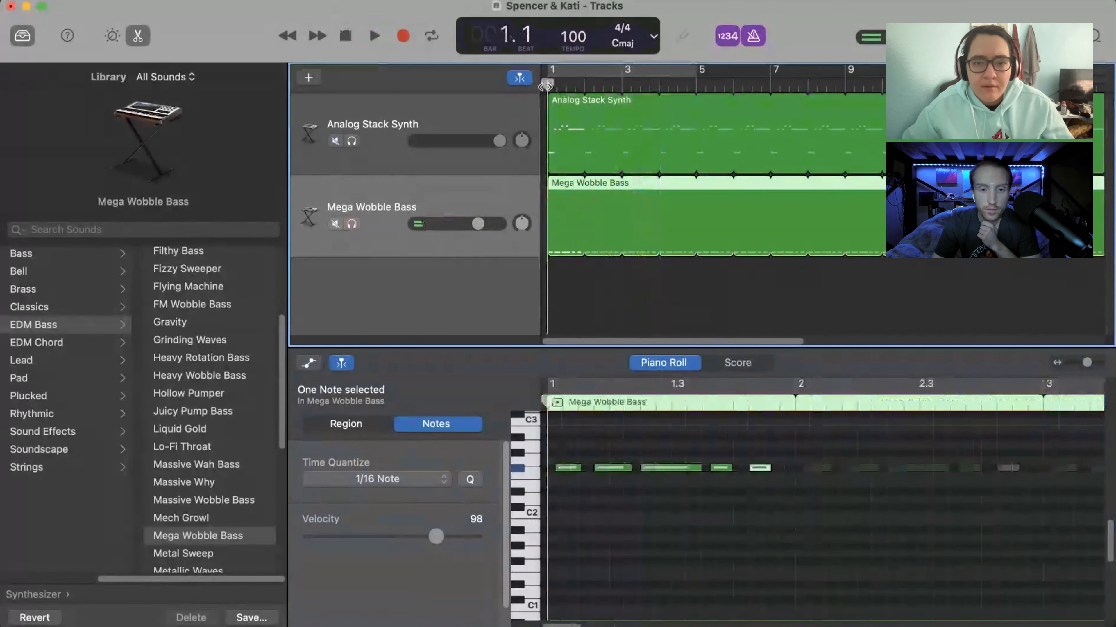
pyautogui.click(375, 37)
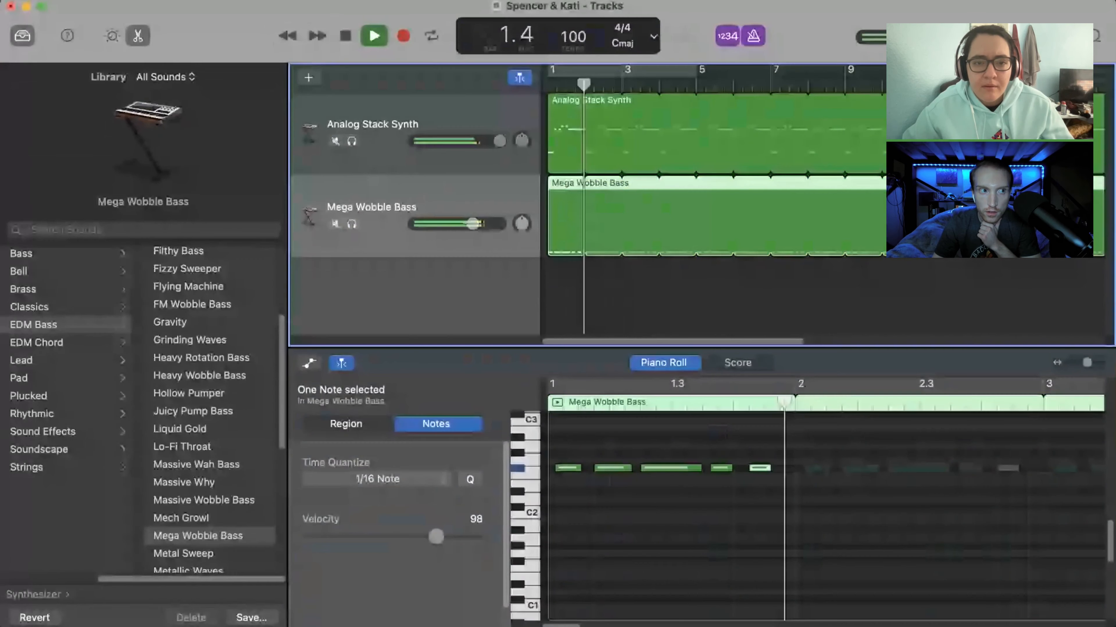
pyautogui.moveTo(477, 224); pyautogui.dragTo(458, 224)
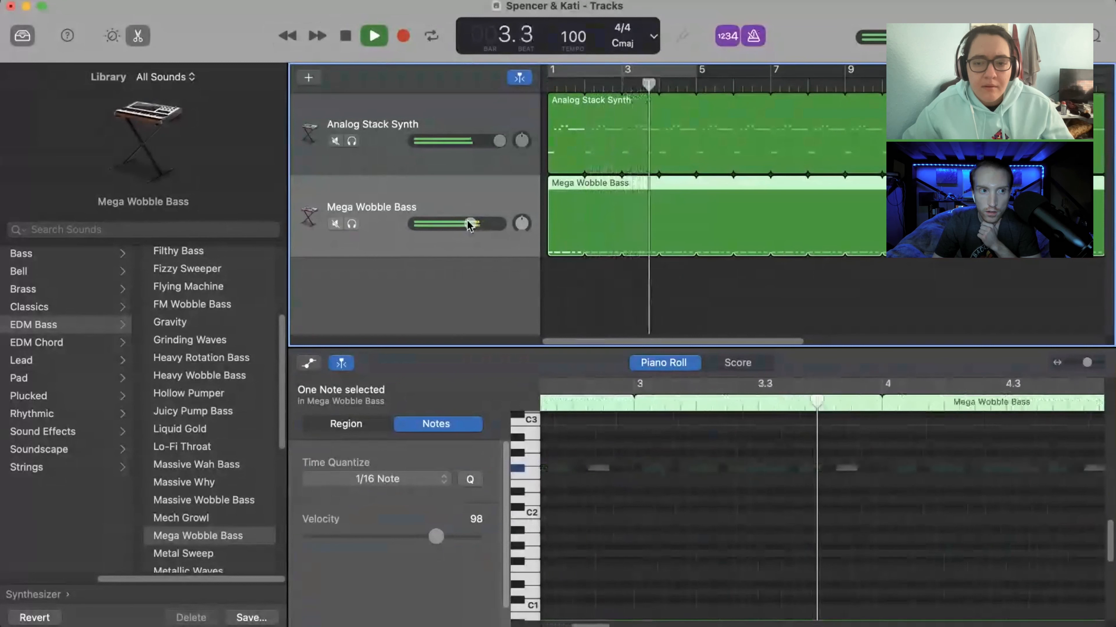
pyautogui.moveTo(469, 225); pyautogui.dragTo(449, 224)
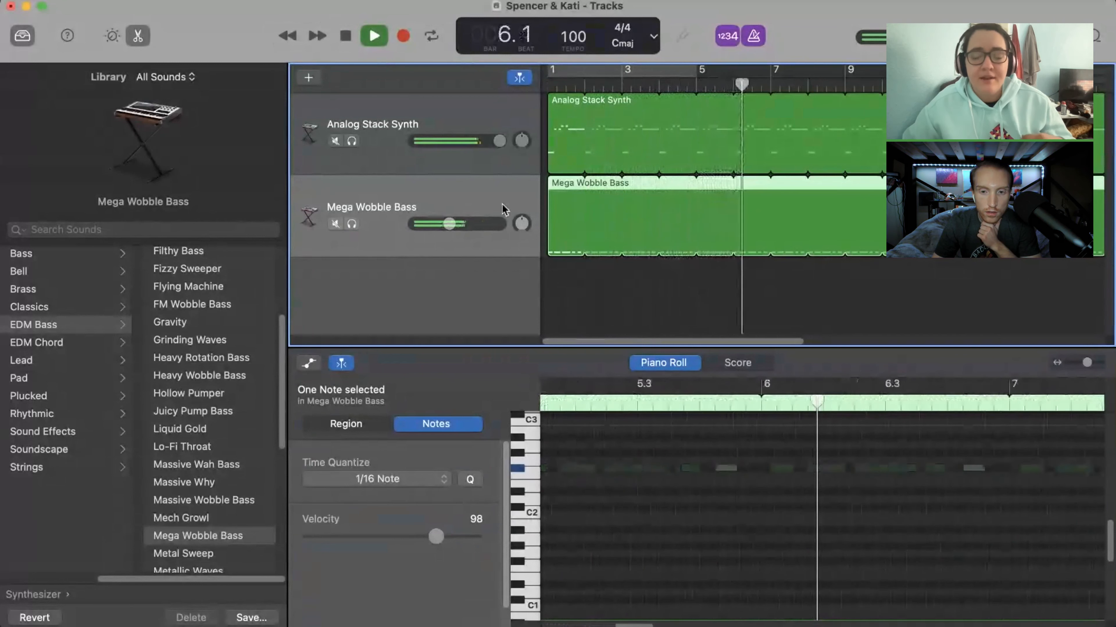
pyautogui.click(370, 39)
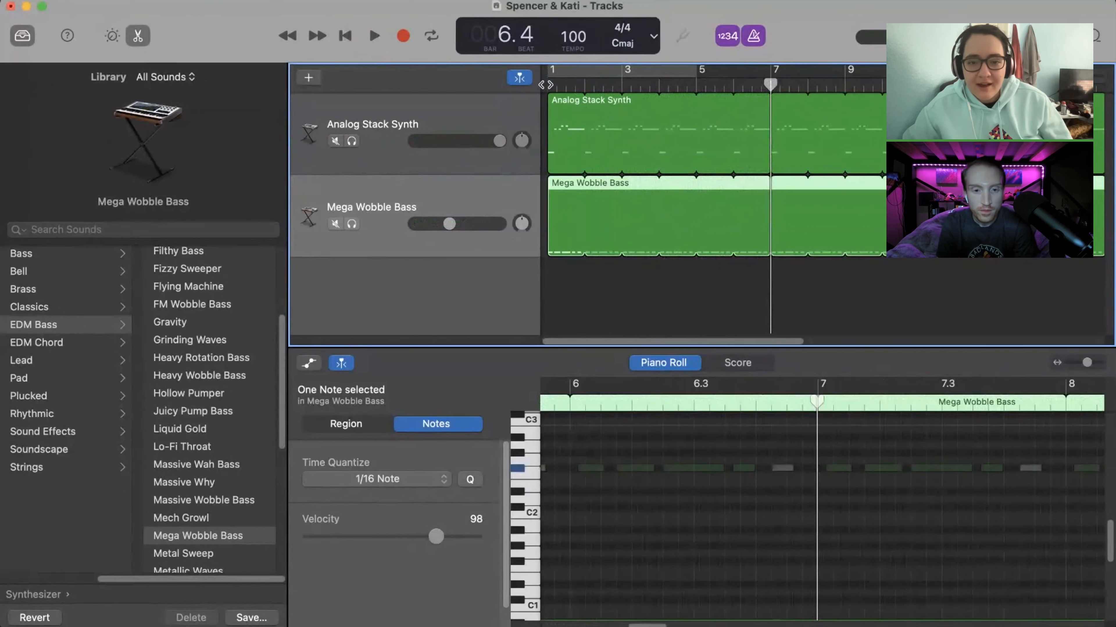
pyautogui.press('Return')
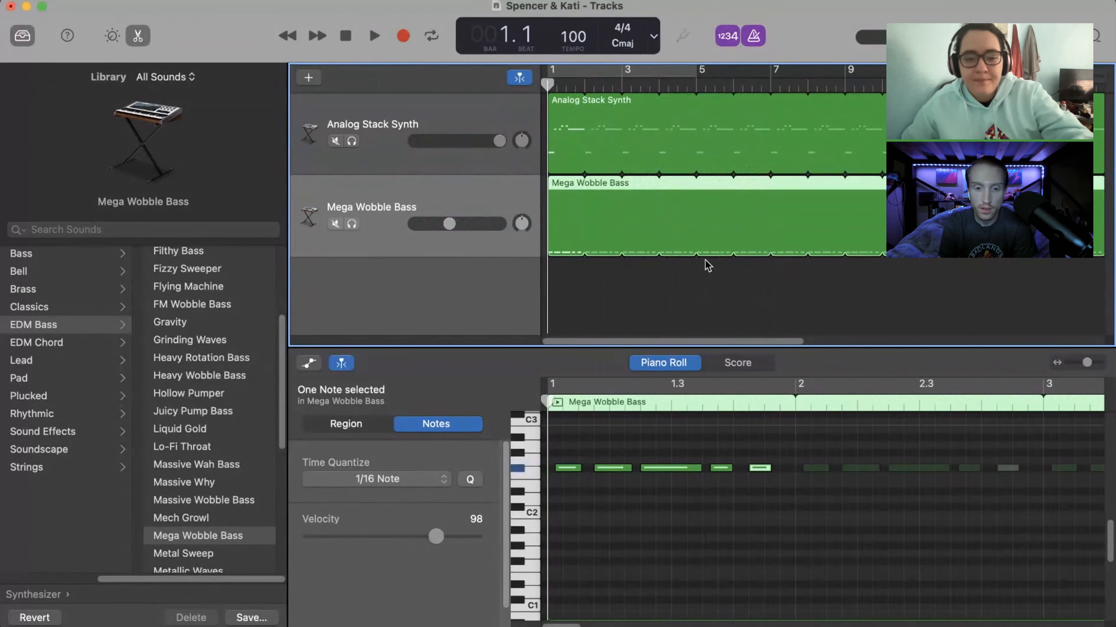
# - Delete the looped Mega Wobble Bass region and record a new one-bar take of five bass notes from bar 1
pyautogui.press('Delete')
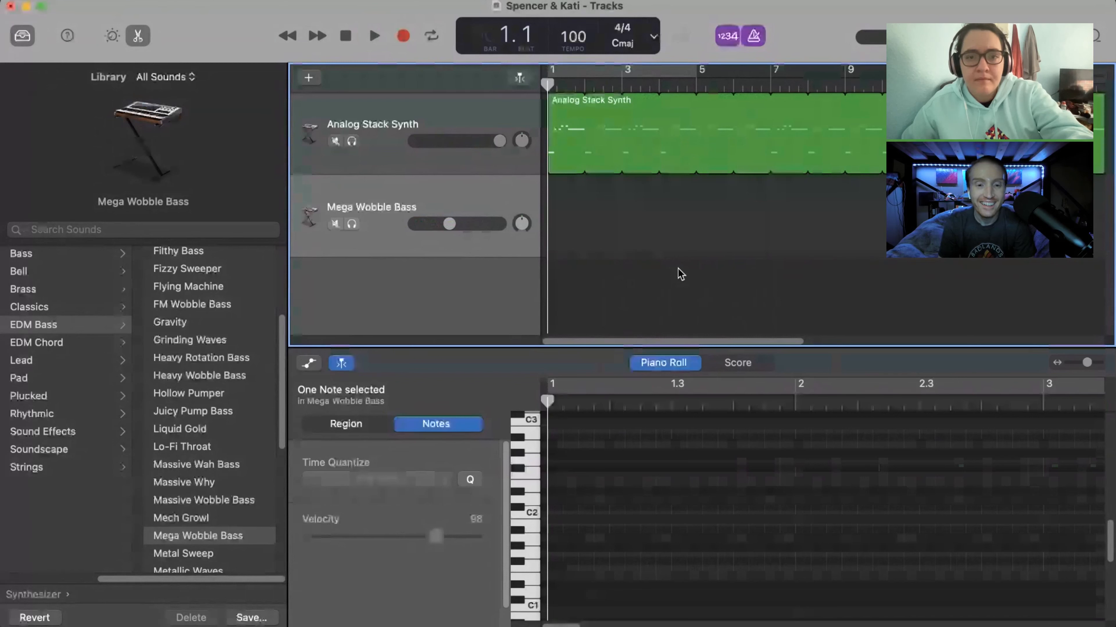
pyautogui.click(405, 36)
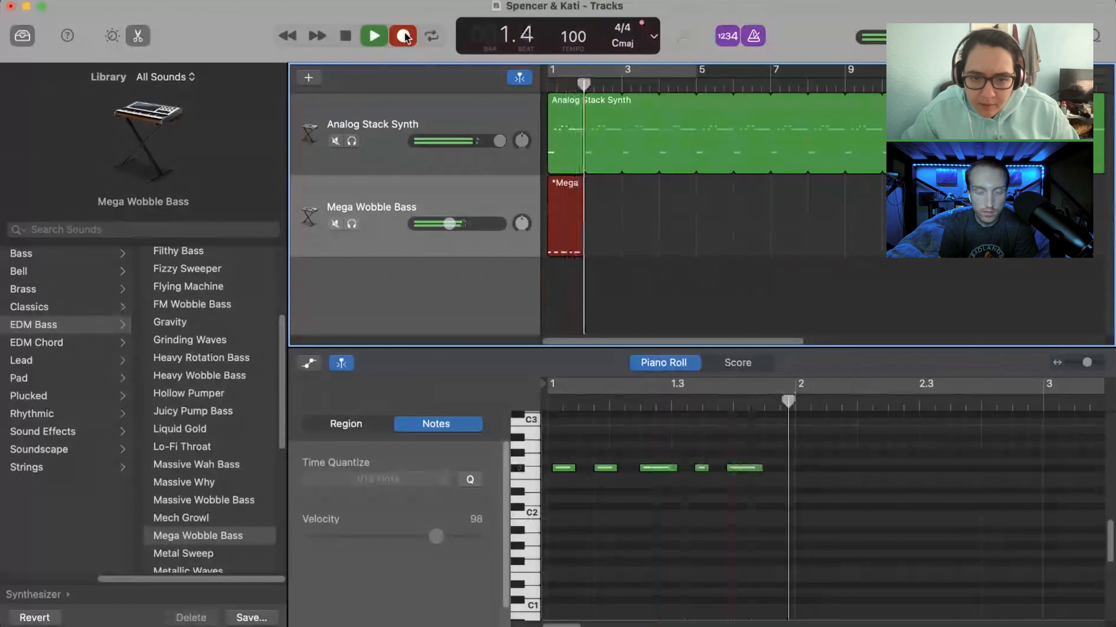
pyautogui.click(403, 36)
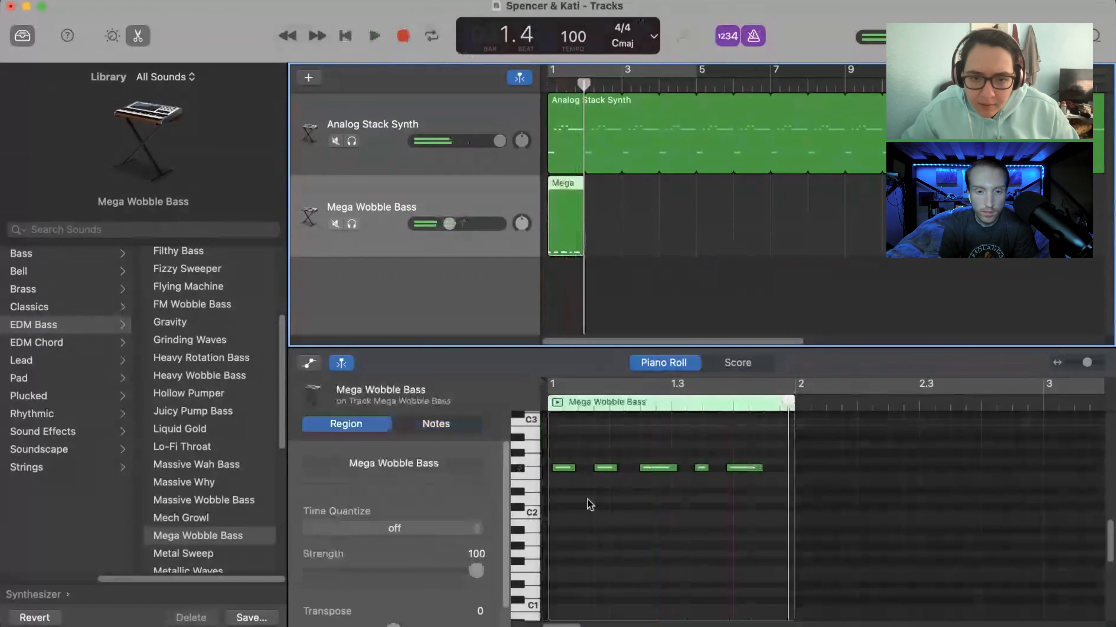
# - Move the first bass note to the start of bar 1, lengthen the second, and shift the fourth and fifth notes earlier
pyautogui.click(568, 469)
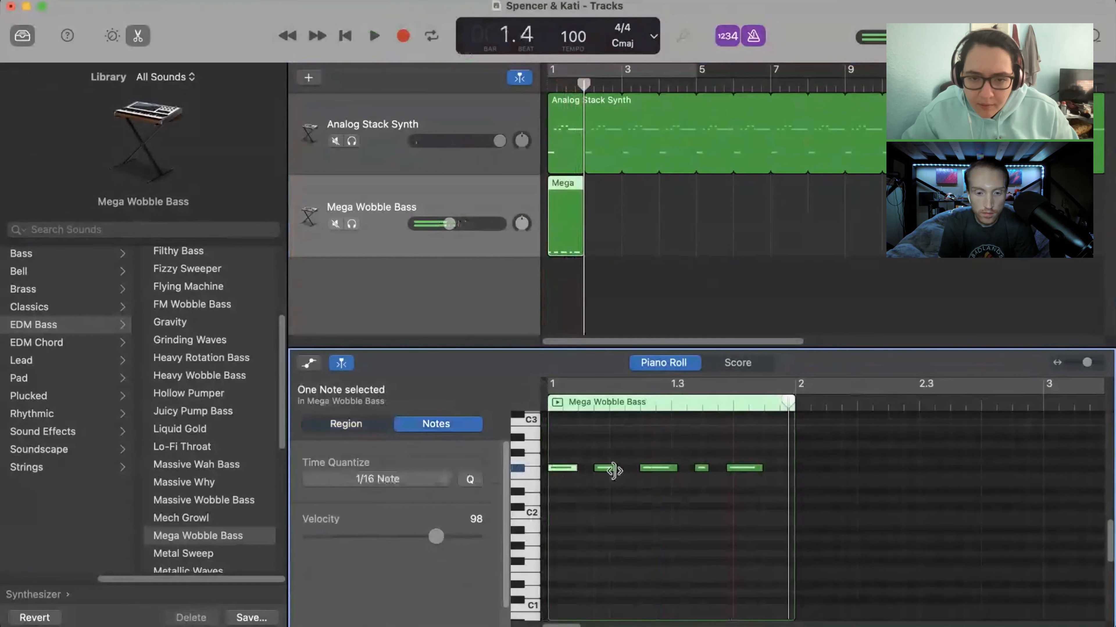
pyautogui.moveTo(613, 471); pyautogui.dragTo(749, 467)
pyautogui.click(666, 470)
pyautogui.click(743, 473)
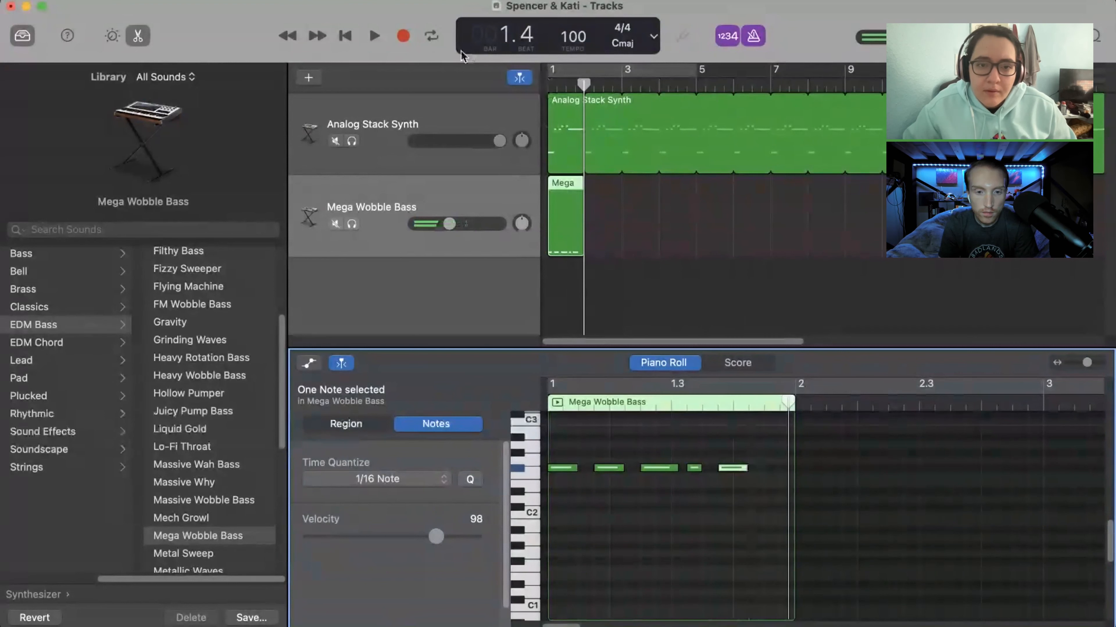
# - Solo the Mega Wobble Bass track, play it from bar 1, and shift the fourth and fifth notes slightly later
pyautogui.click(548, 86)
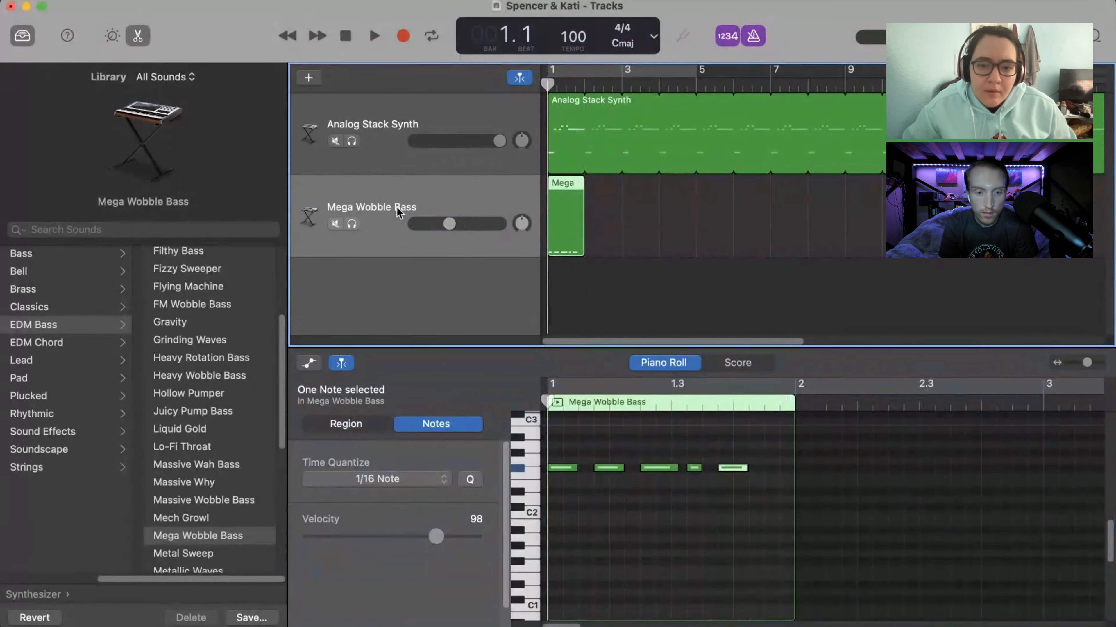
pyautogui.click(352, 224)
pyautogui.click(374, 36)
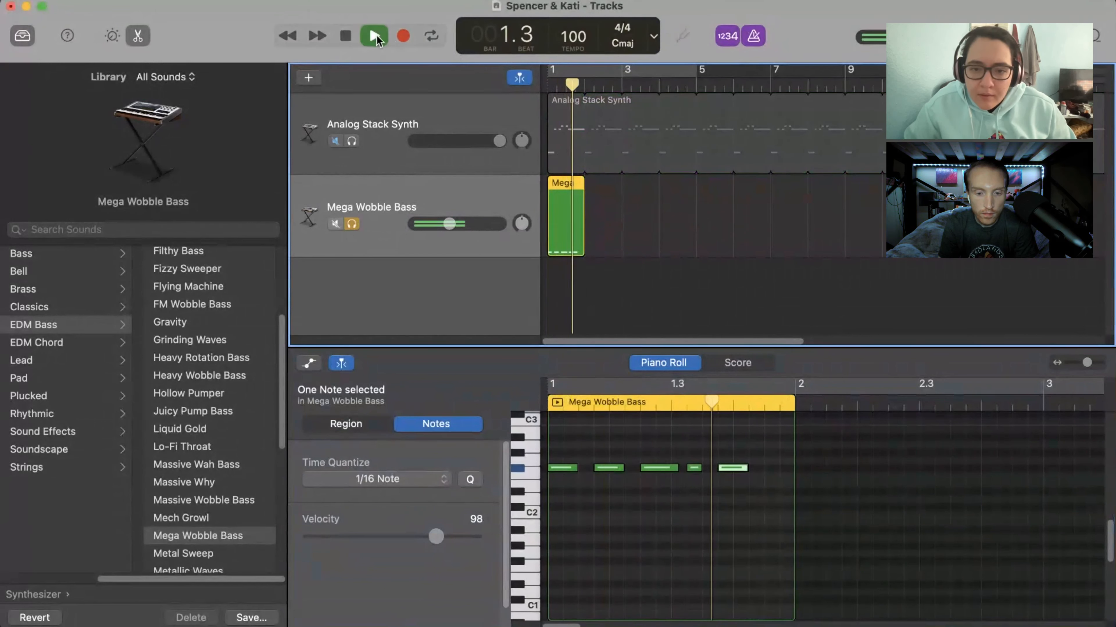
pyautogui.click(347, 36)
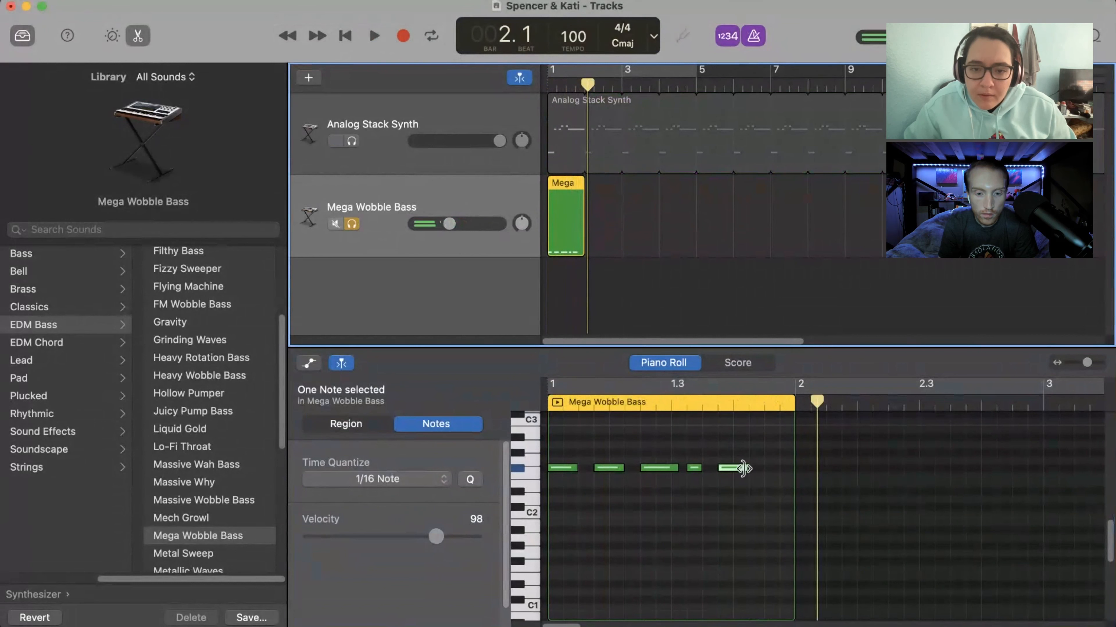
pyautogui.moveTo(729, 469)
pyautogui.mouseDown()
pyautogui.moveTo(745, 470)
pyautogui.moveTo(711, 470)
pyautogui.mouseUp()
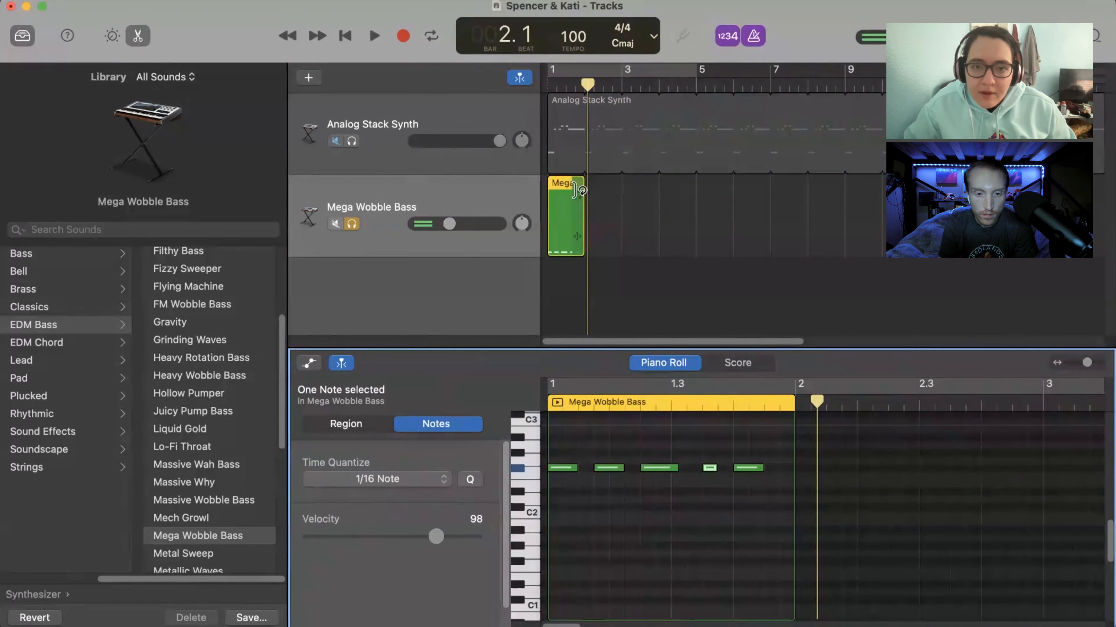
# - Loop the bass region up to bar 5 and play it from bar 1 with cycle playback on
pyautogui.moveTo(579, 191); pyautogui.dragTo(698, 196)
pyautogui.press('c')
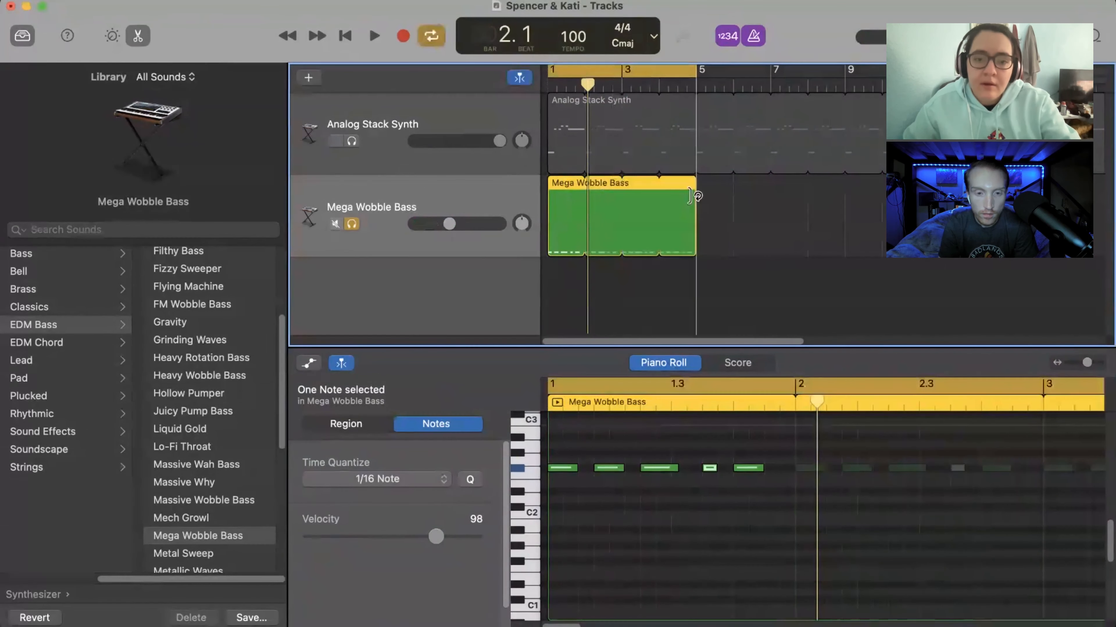
pyautogui.press('Return')
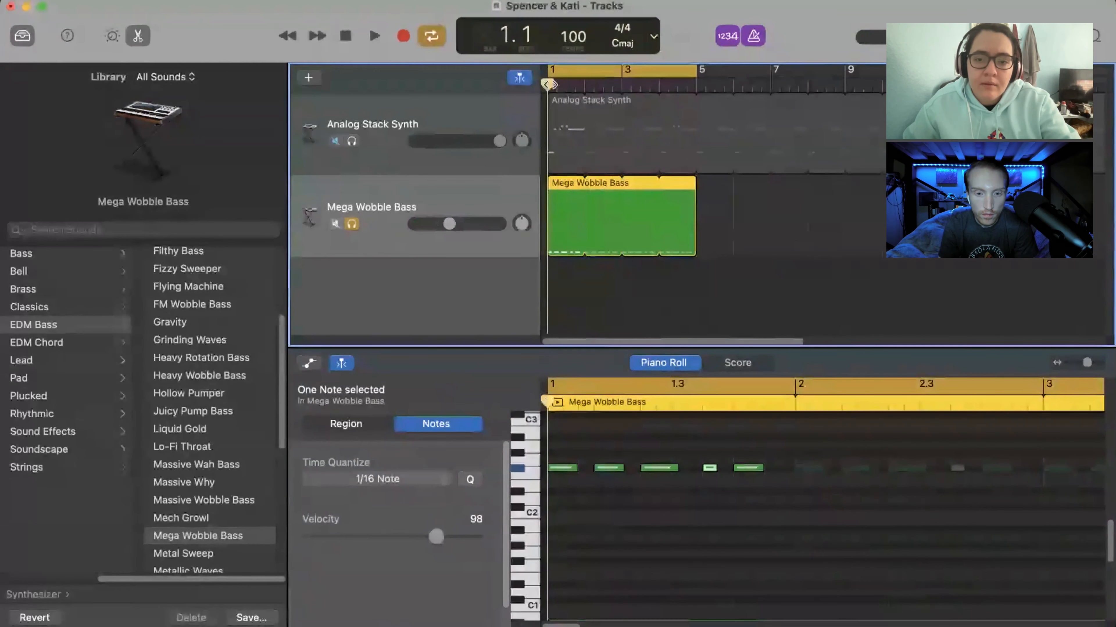
pyautogui.press('space')
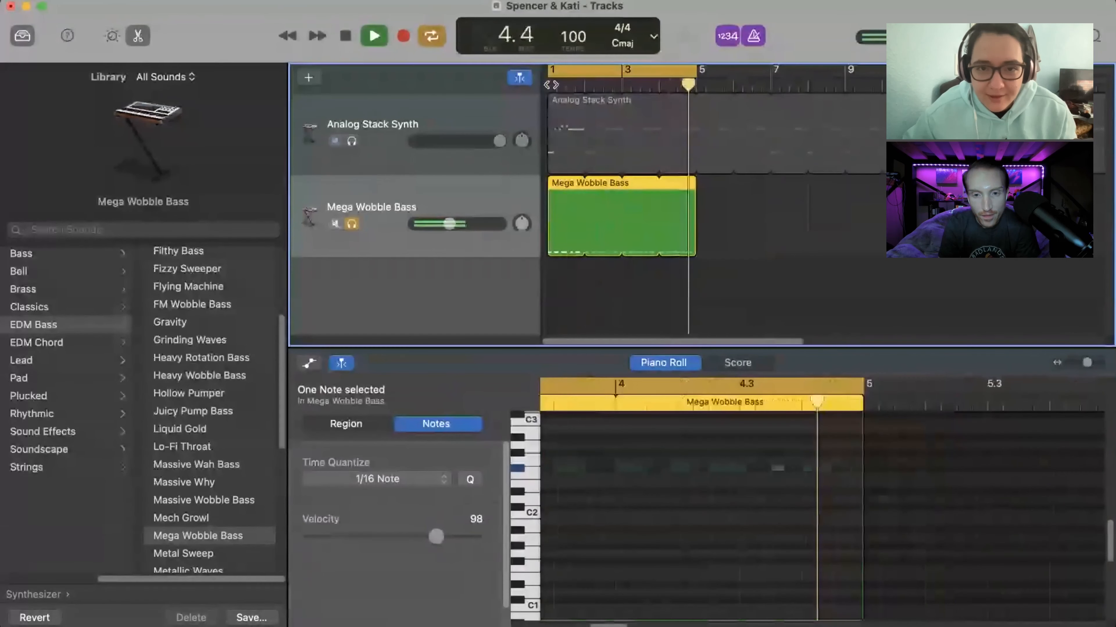
pyautogui.press('space')
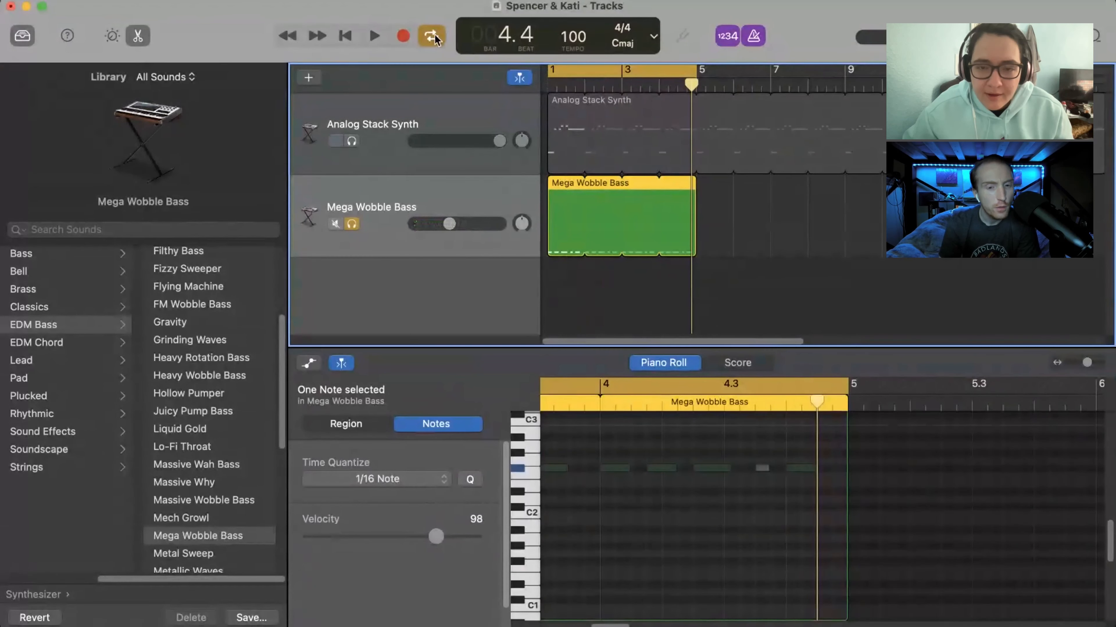
# - Turn off cycle playback and extend the bass region's loops alongside the full looped synth part
pyautogui.click(432, 36)
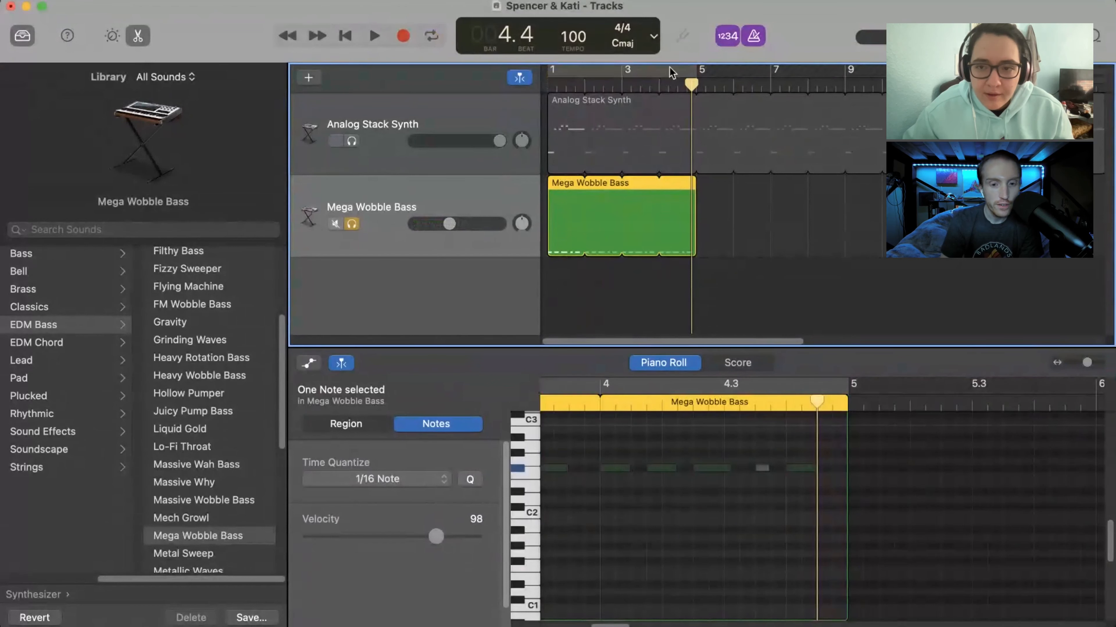
pyautogui.moveTo(691, 181); pyautogui.dragTo(1112, 208)
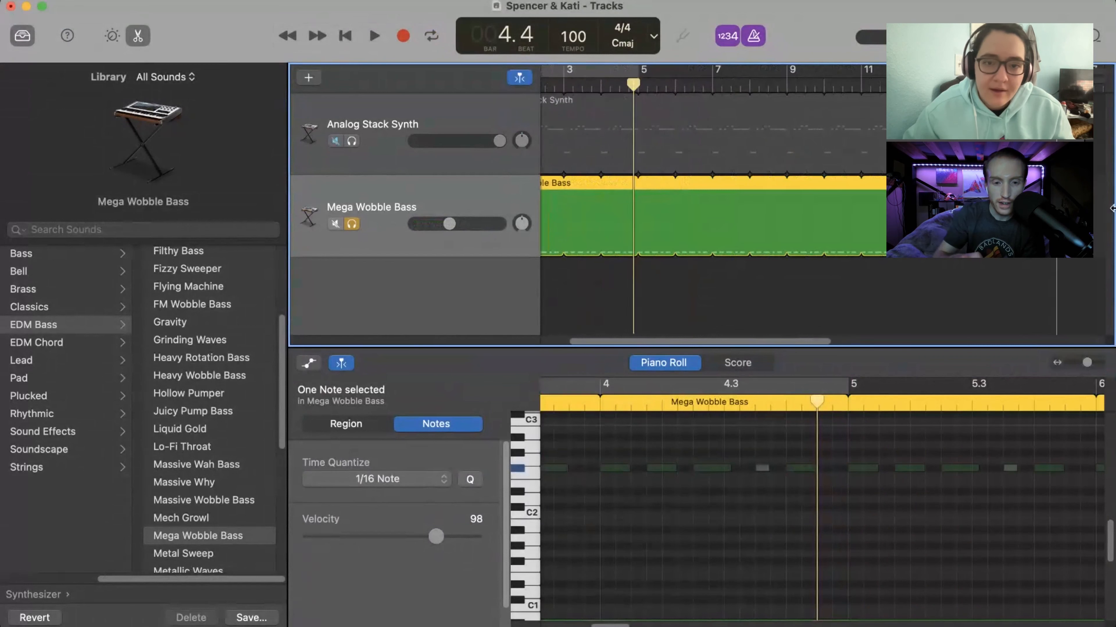
pyautogui.hscroll(3, 1099, 211)
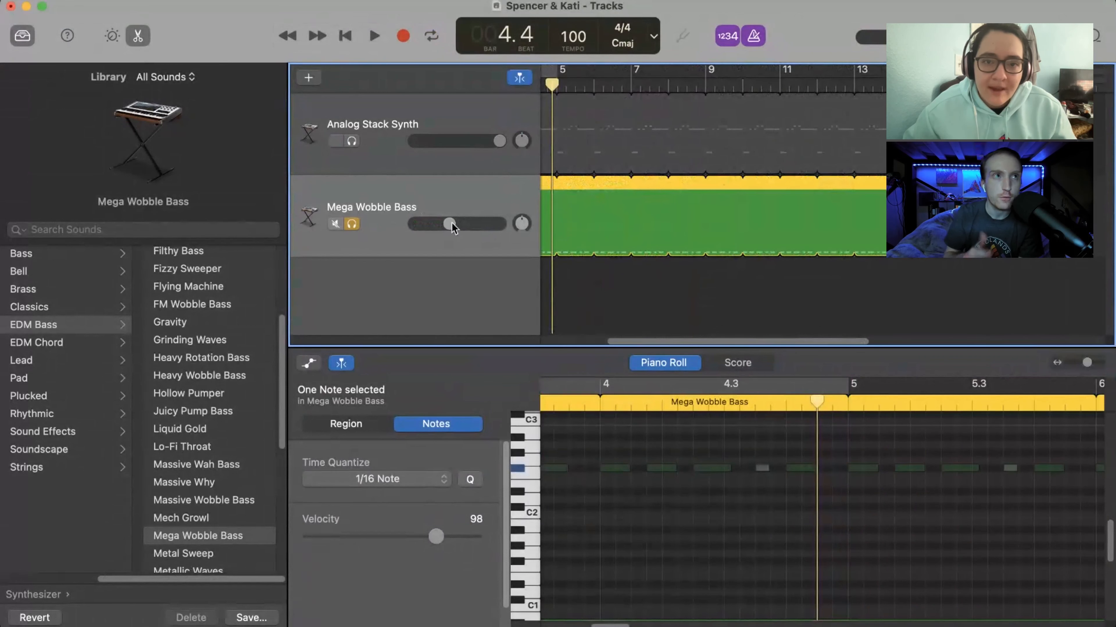
# - Raise the Mega Wobble Bass track's volume to match the synth track's setting and unsolo the bass at bar 1
pyautogui.moveTo(449, 224); pyautogui.dragTo(499, 224)
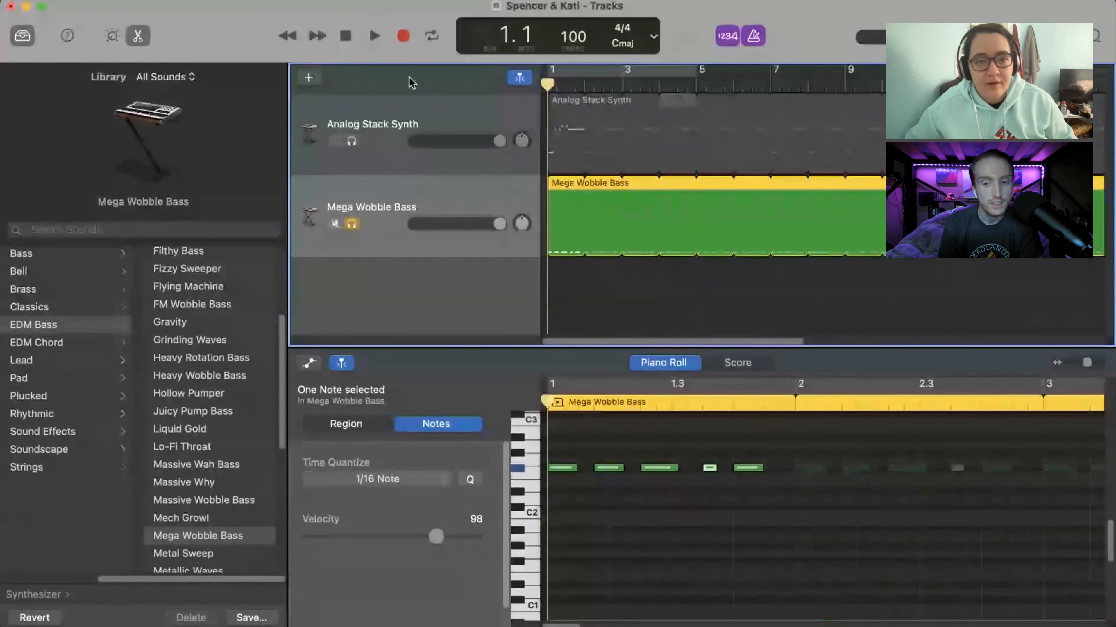
pyautogui.click(351, 141)
pyautogui.click(353, 141)
pyautogui.click(352, 224)
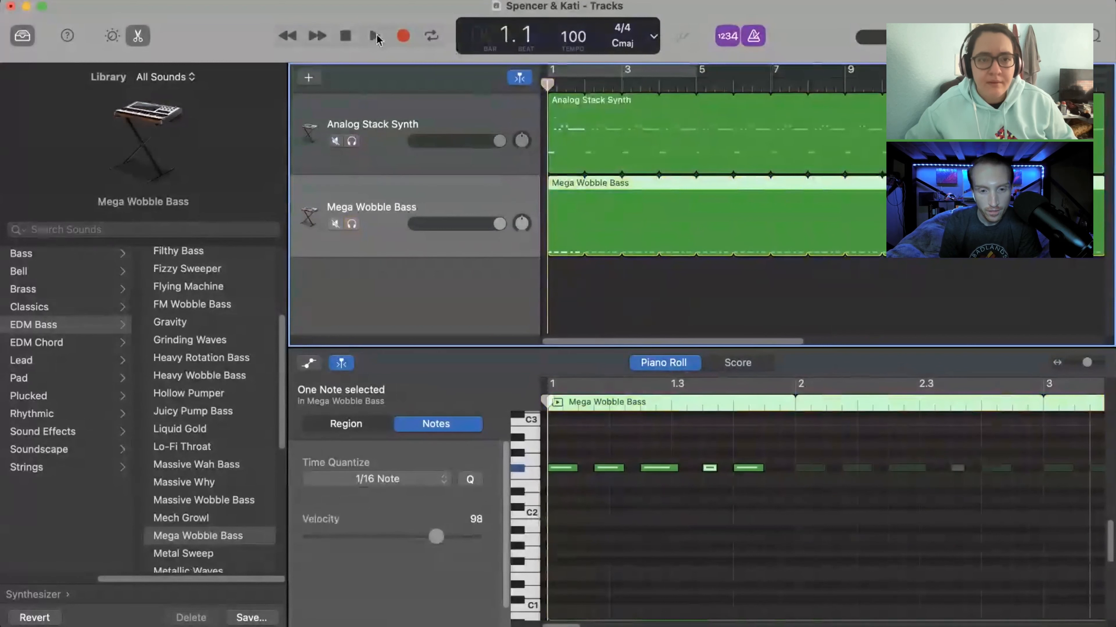
# - Play the looped synth and bass parts together from bar 1 and stop near the end of bar 4
pyautogui.click(376, 37)
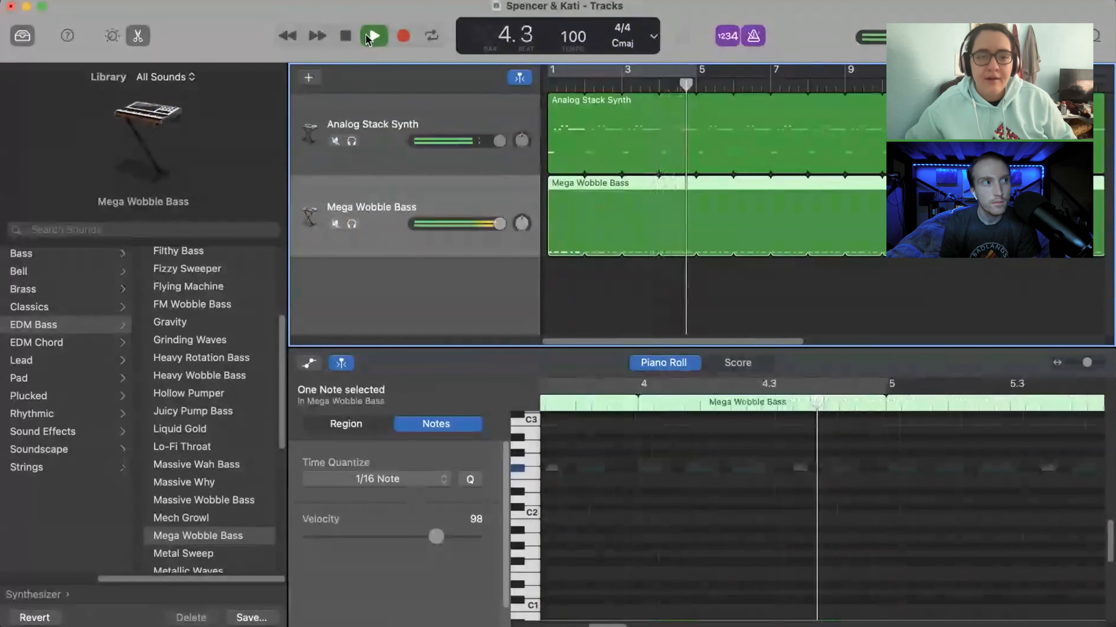
pyautogui.click(366, 38)
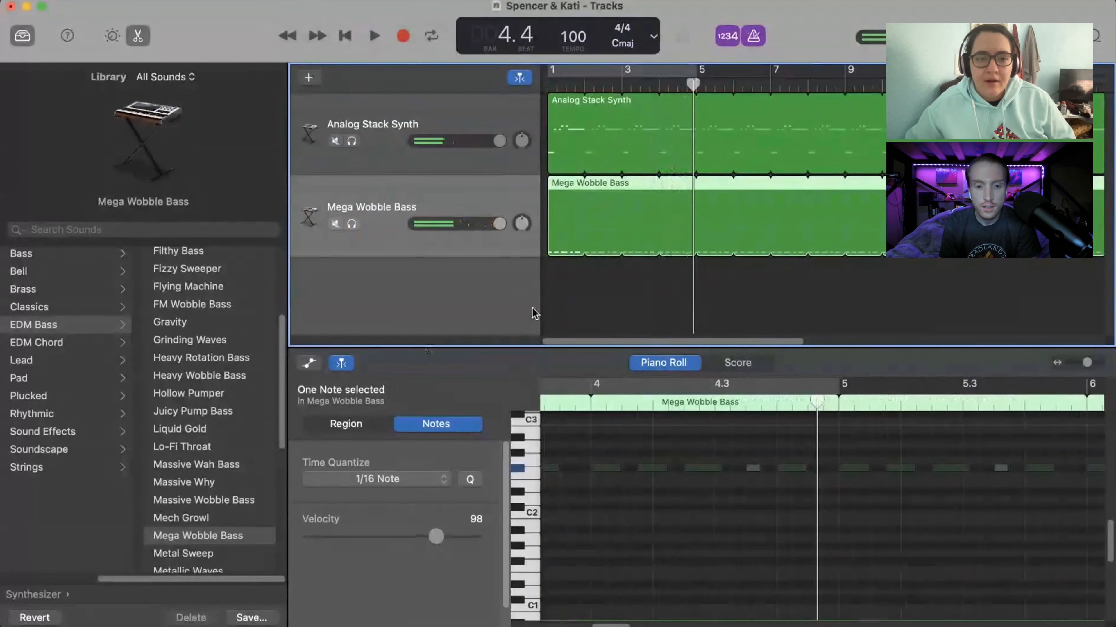
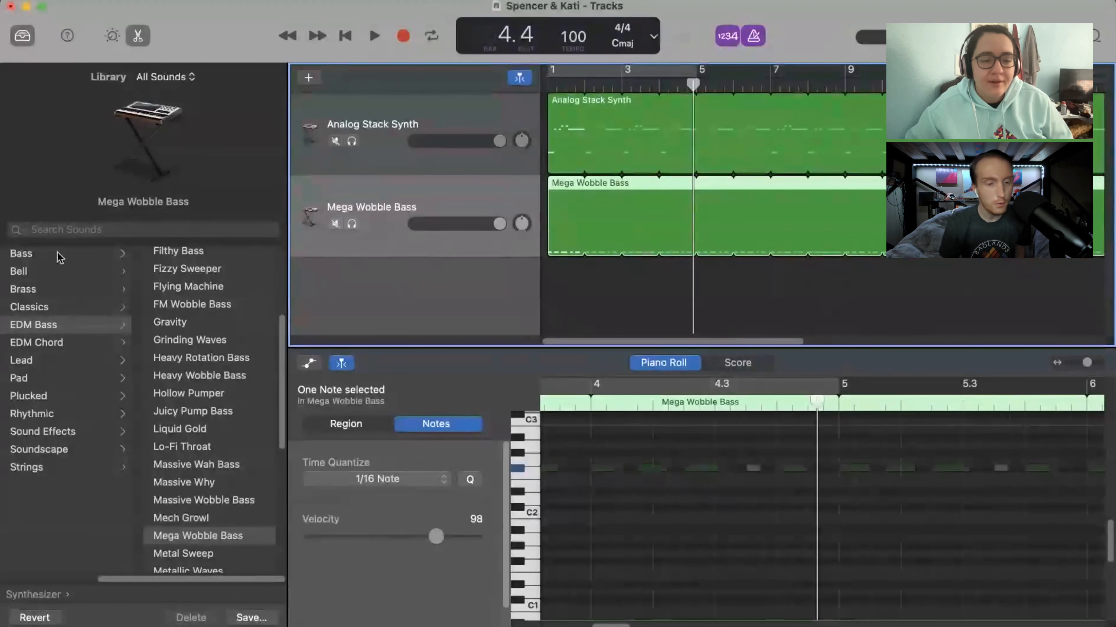
# - Browse the Electronic Drum Kit sounds and add a new software instrument track below Mega Wobble Bass
pyautogui.hscroll(-5, 60, 260)
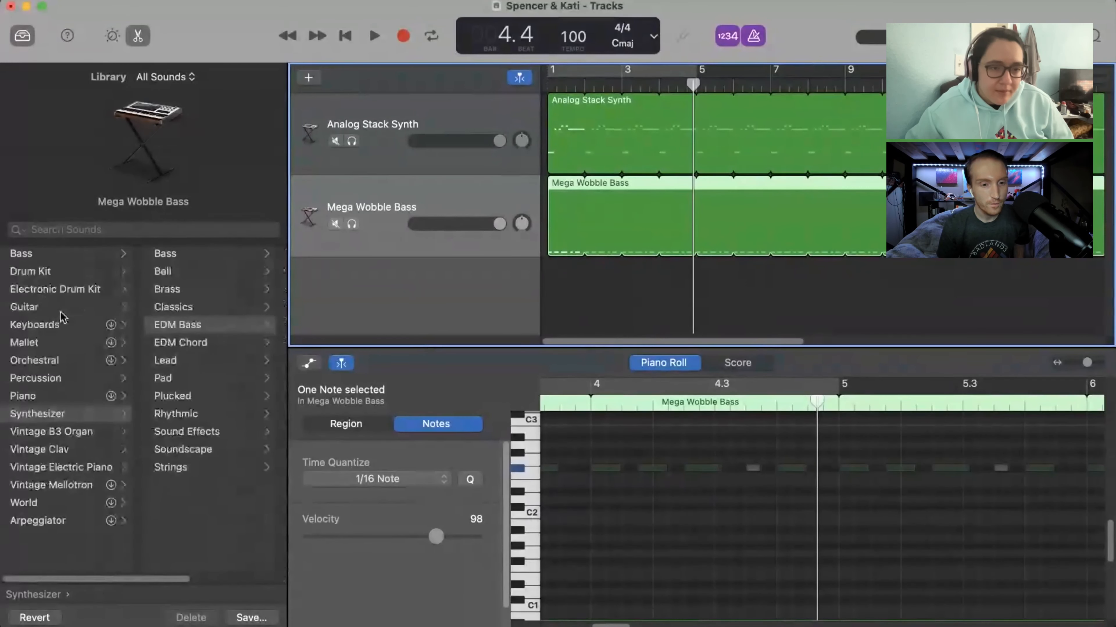
pyautogui.click(75, 289)
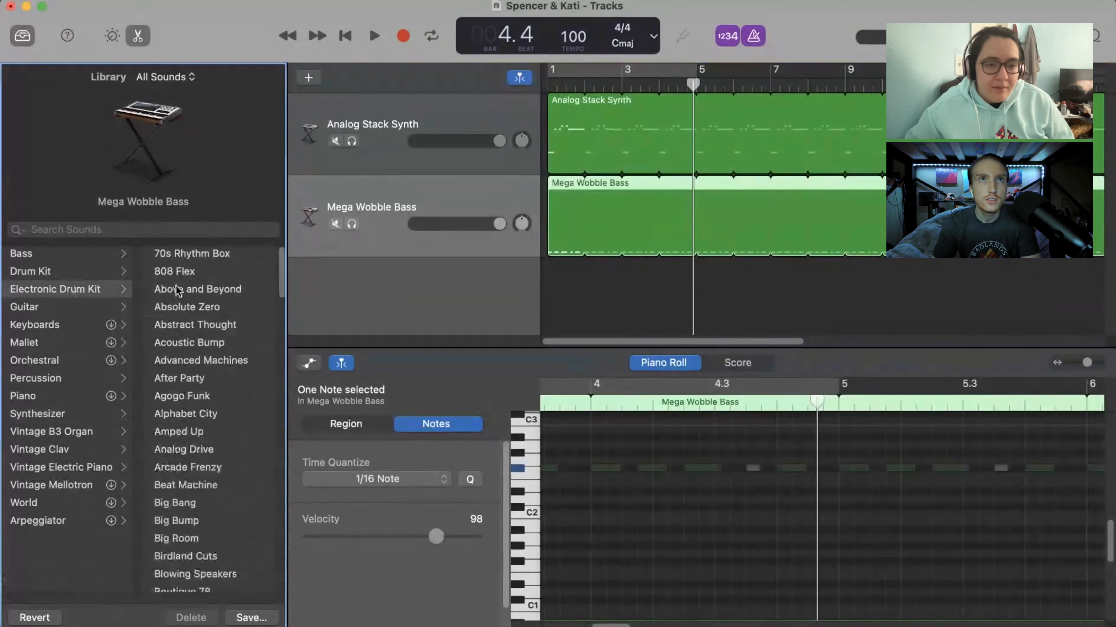
pyautogui.scroll(-5, 219, 392)
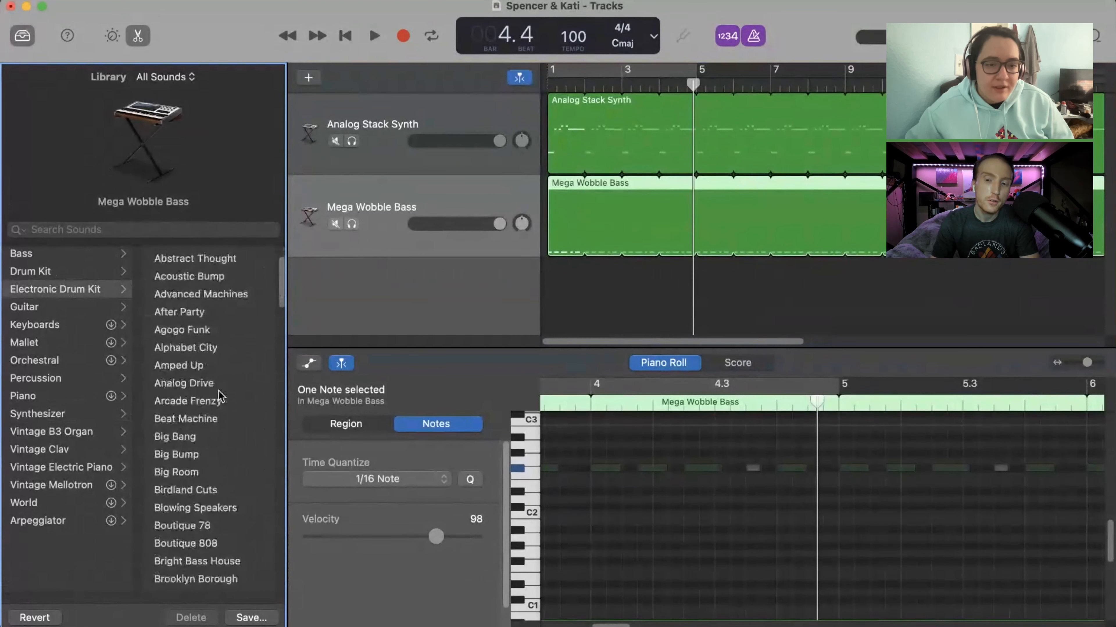
pyautogui.scroll(-1, 219, 391)
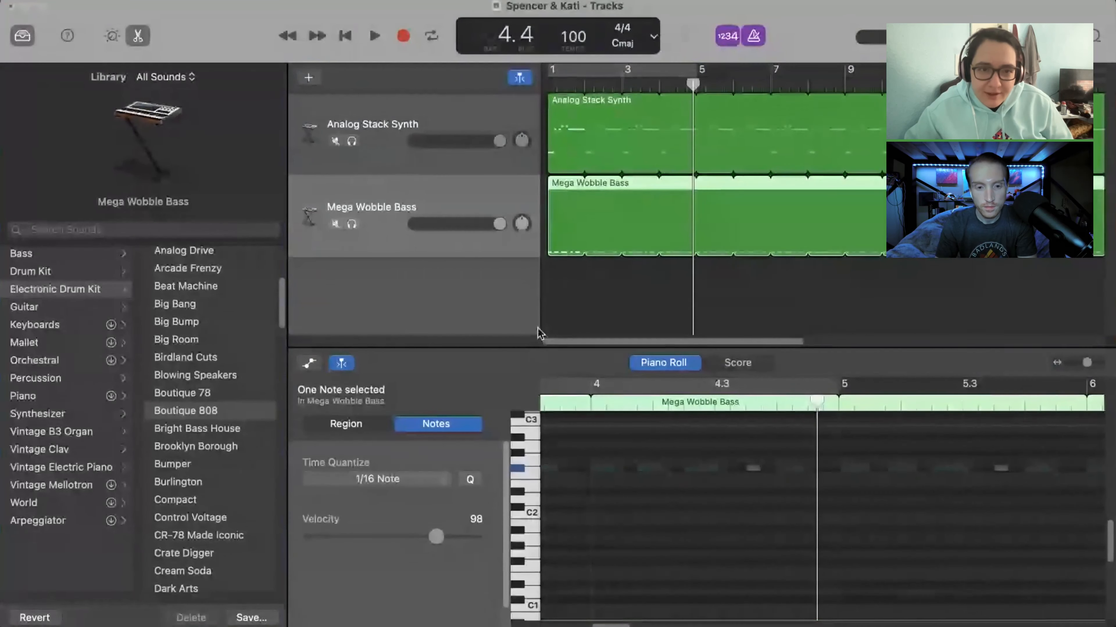
pyautogui.press('b')
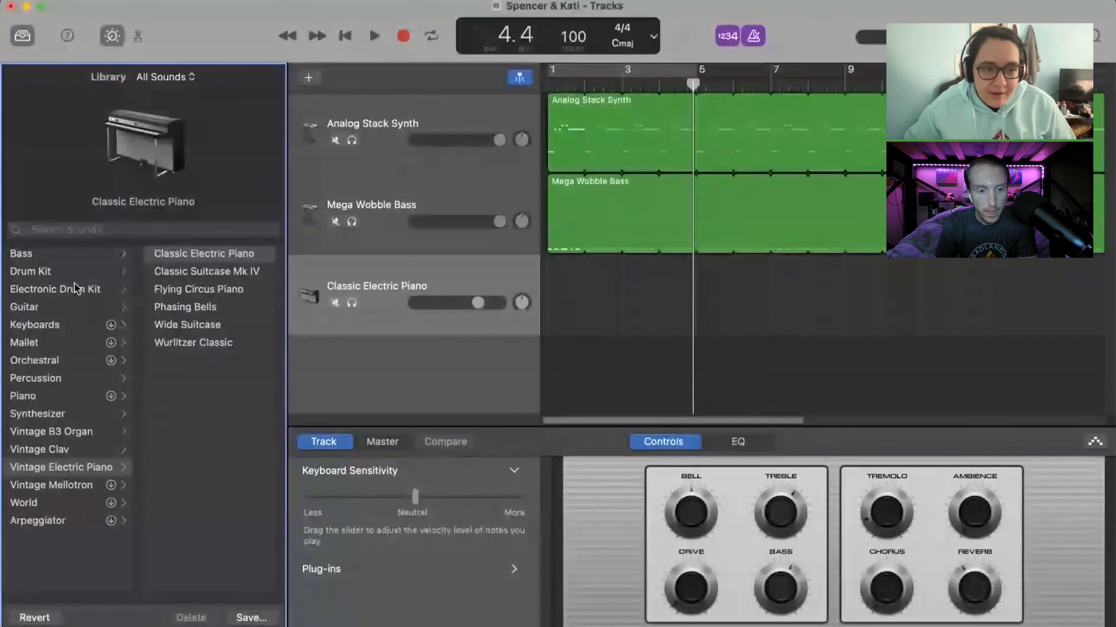
# - Load the Boutique 808 electronic drum kit on the new track and raise its volume to match the other tracks
pyautogui.click(90, 290)
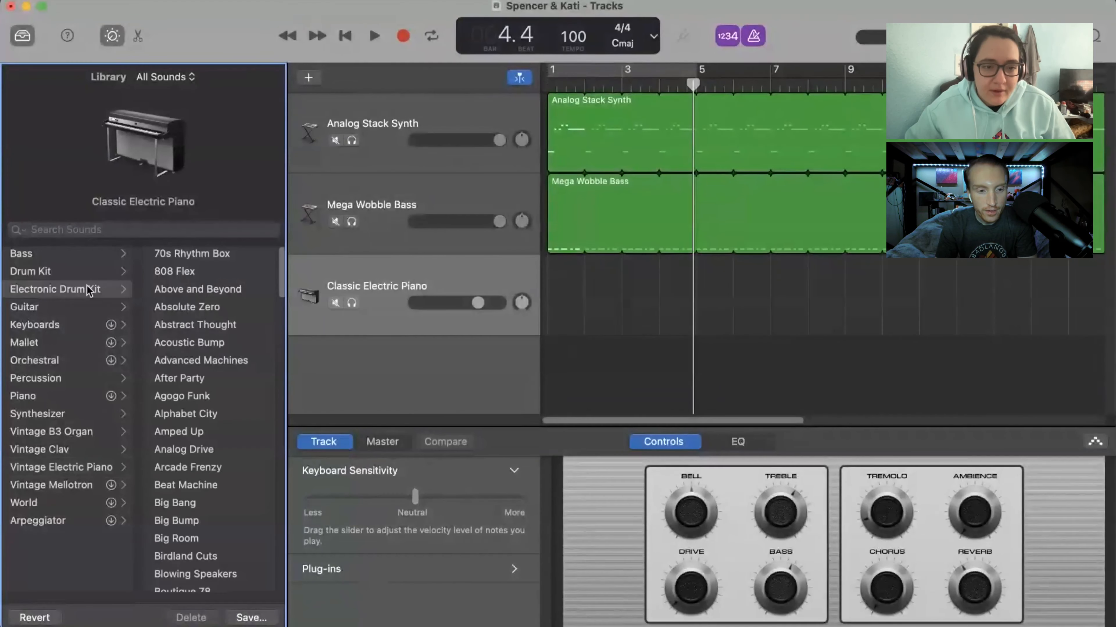
pyautogui.scroll(-3, 206, 484)
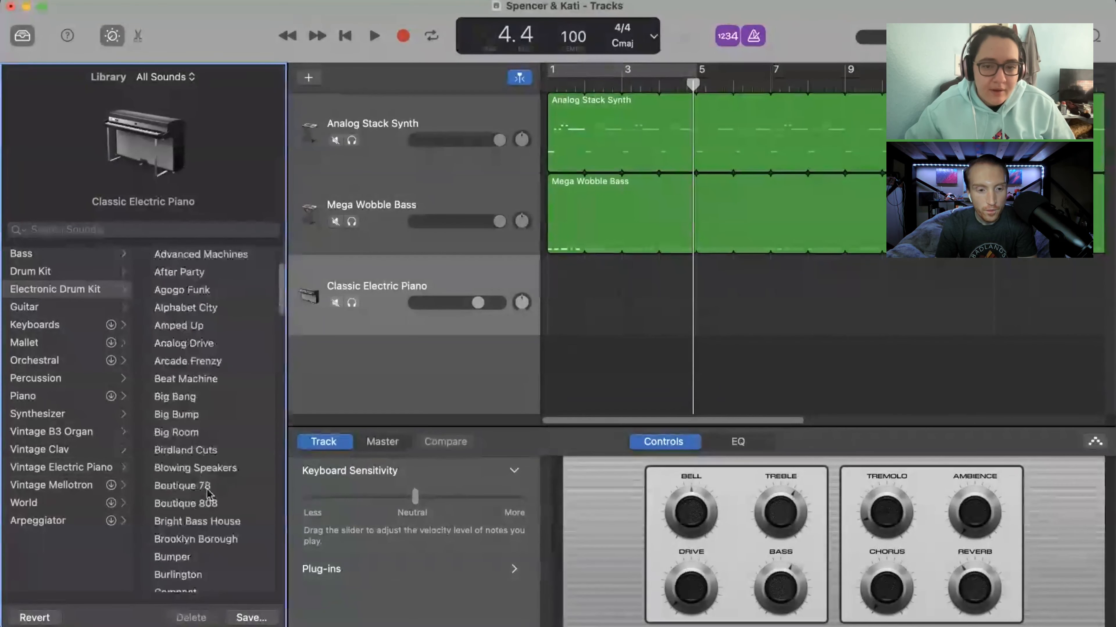
pyautogui.click(211, 503)
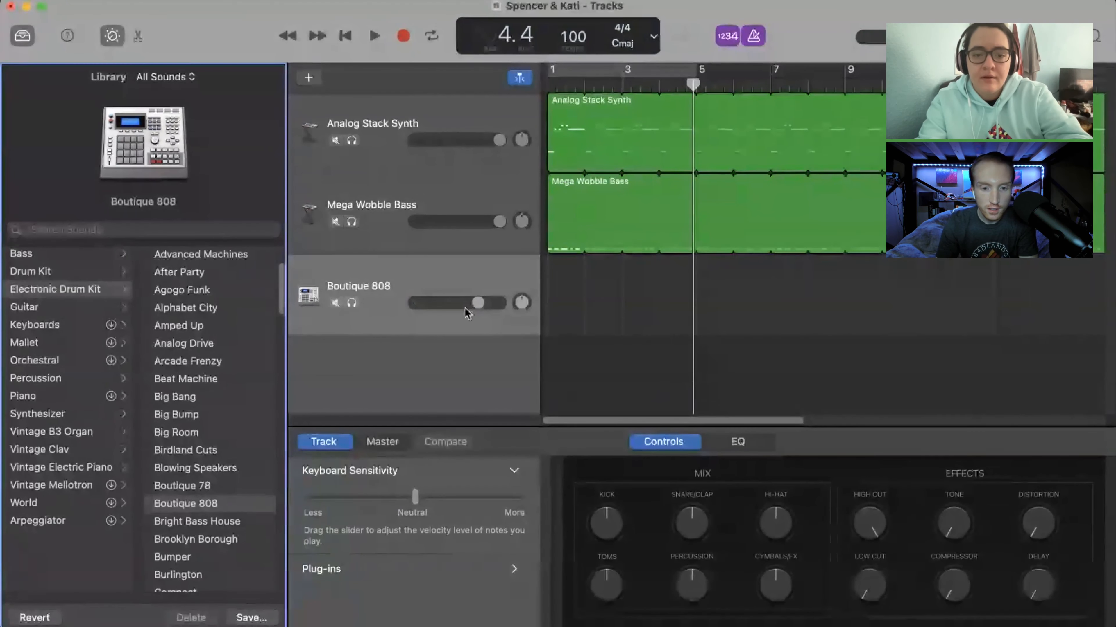
pyautogui.moveTo(477, 304); pyautogui.dragTo(500, 303)
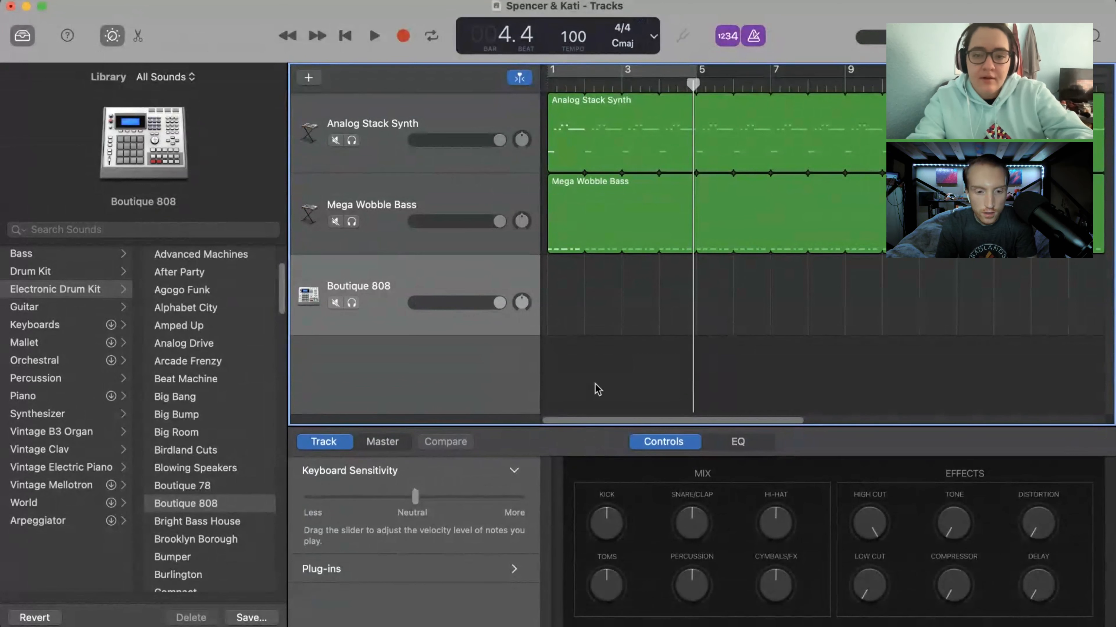
# - Try the Beat Machine kit on the drum track and replace it with Big Bump
pyautogui.click(203, 381)
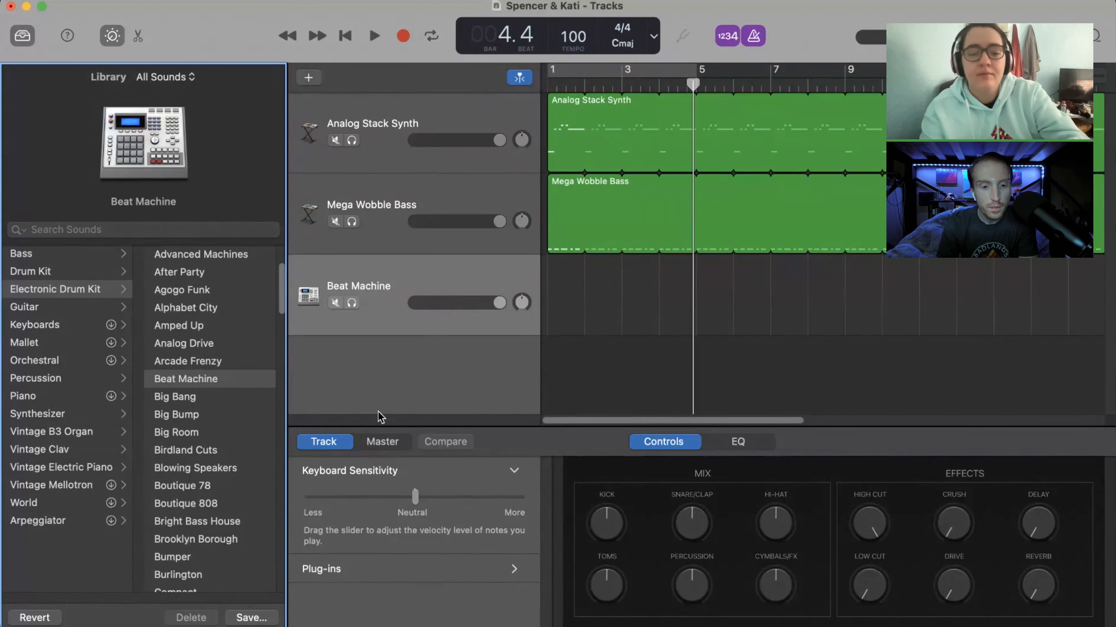
pyautogui.scroll(-1, 191, 409)
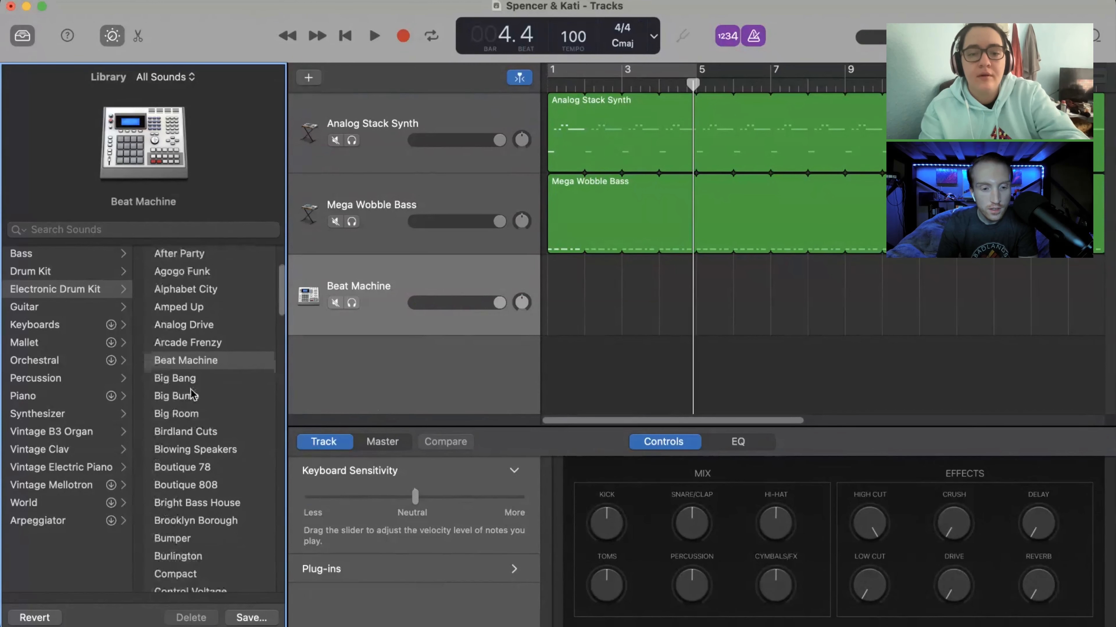
pyautogui.click(189, 395)
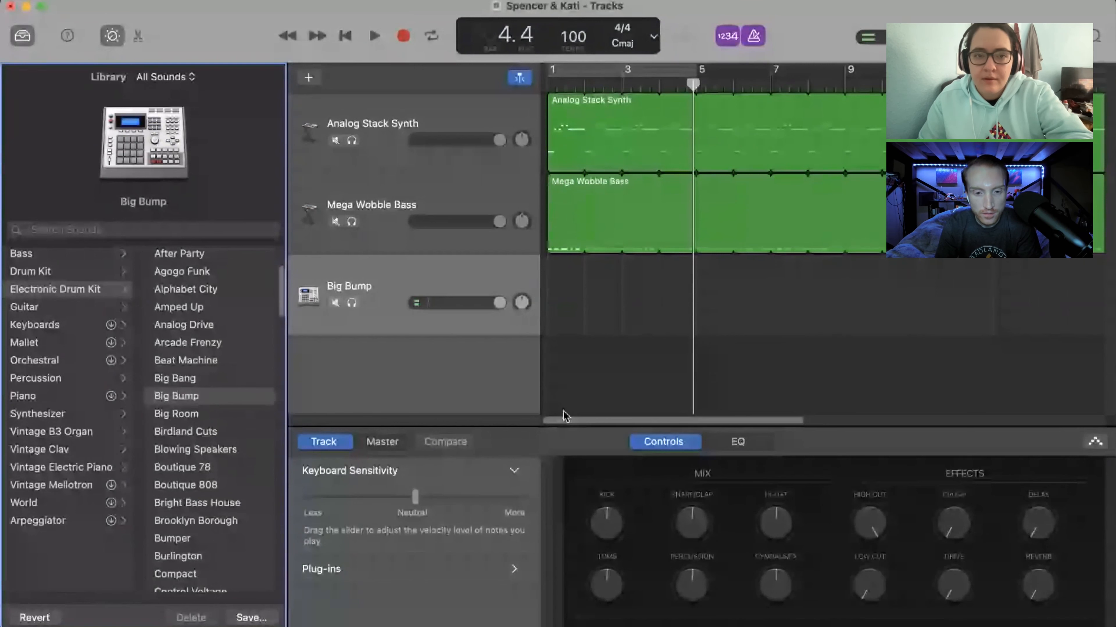
# - Mute the Mega Wobble Bass track during a trial Big Bump recording and delete the recorded region at bar 5
pyautogui.click(403, 36)
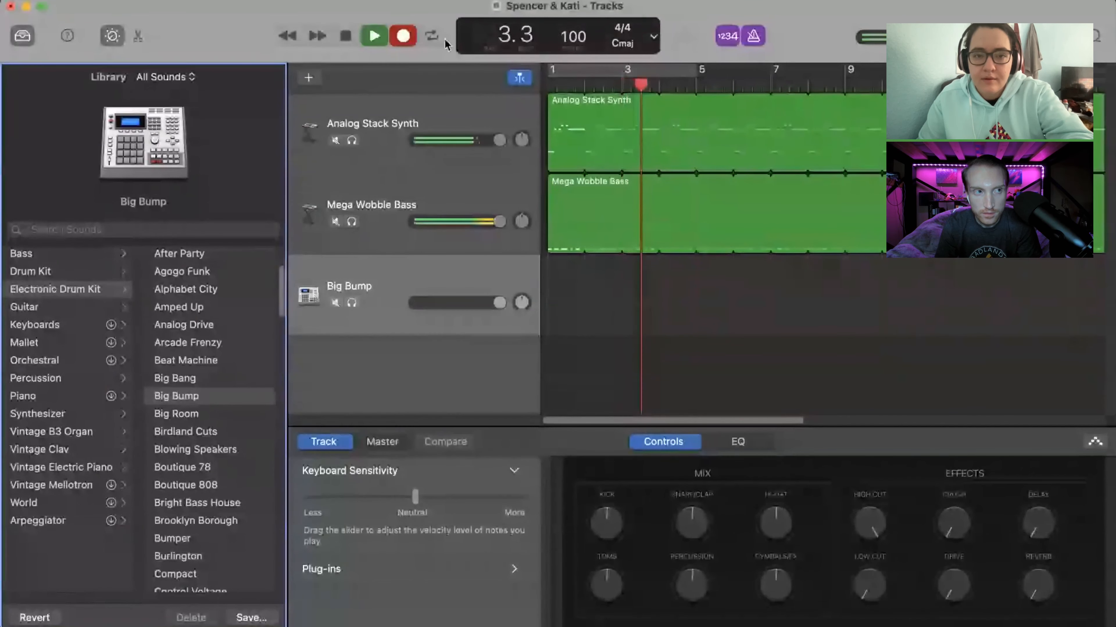
pyautogui.click(351, 221)
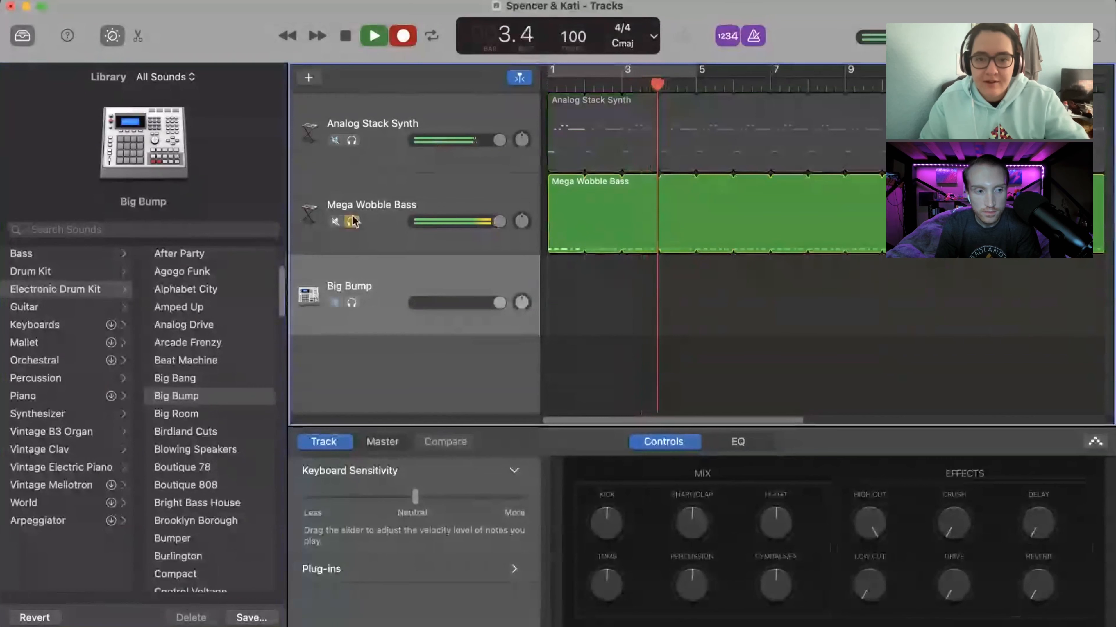
pyautogui.click(351, 221)
pyautogui.click(335, 222)
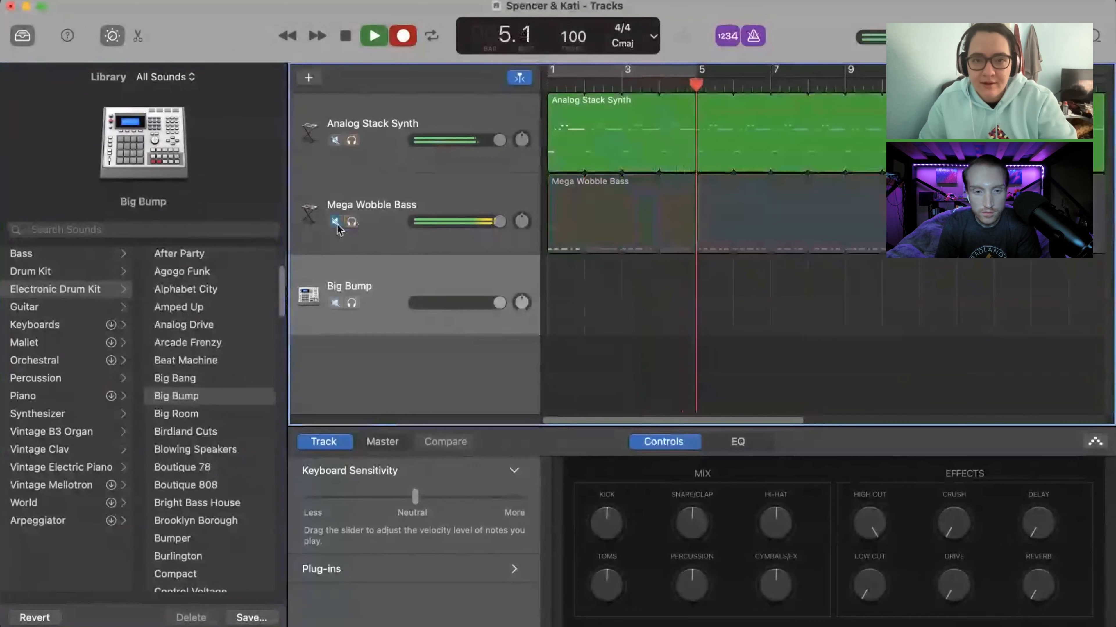
pyautogui.press('space')
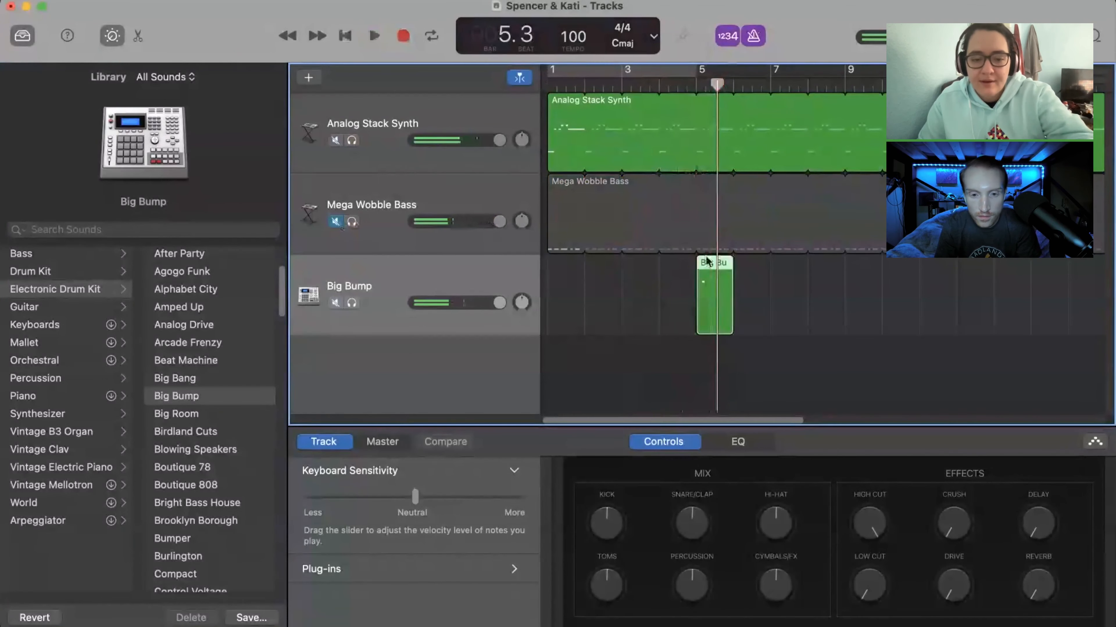
pyautogui.press('Delete')
# - Mute the Analog Stack Synth track and record a one-bar drum pattern on the Big Bump track from bar 5
pyautogui.click(335, 140)
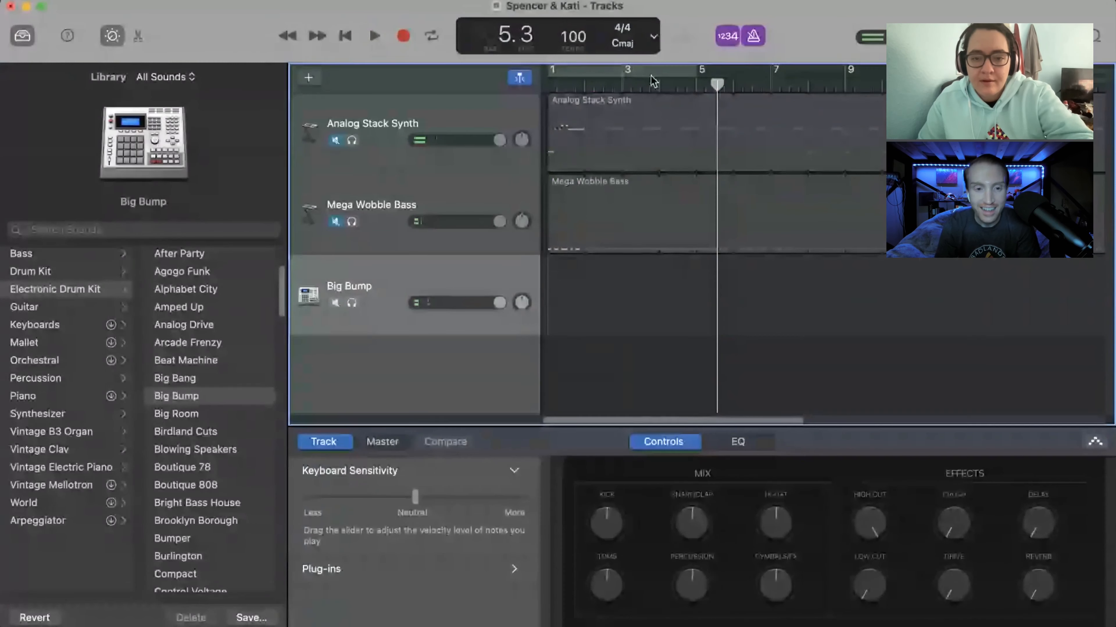
pyautogui.click(704, 89)
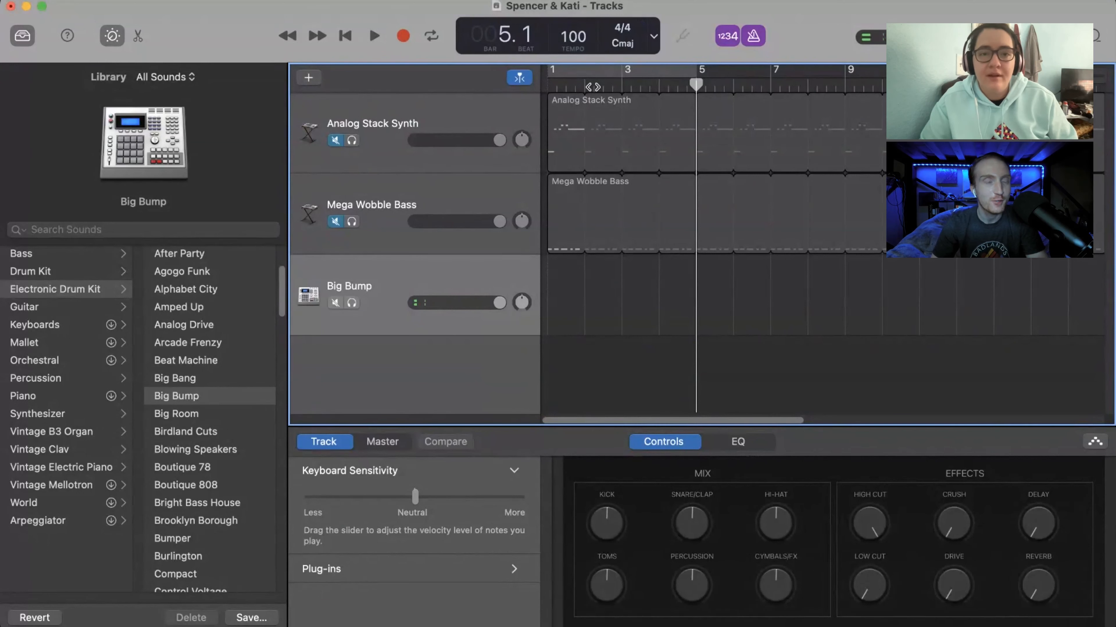
pyautogui.click(403, 36)
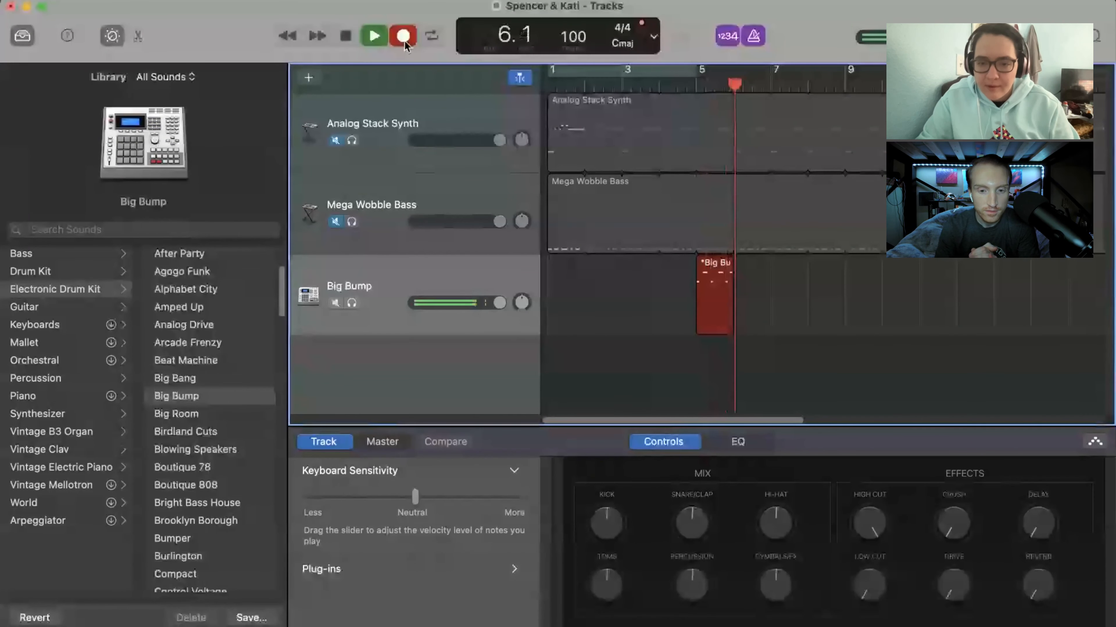
pyautogui.press('space')
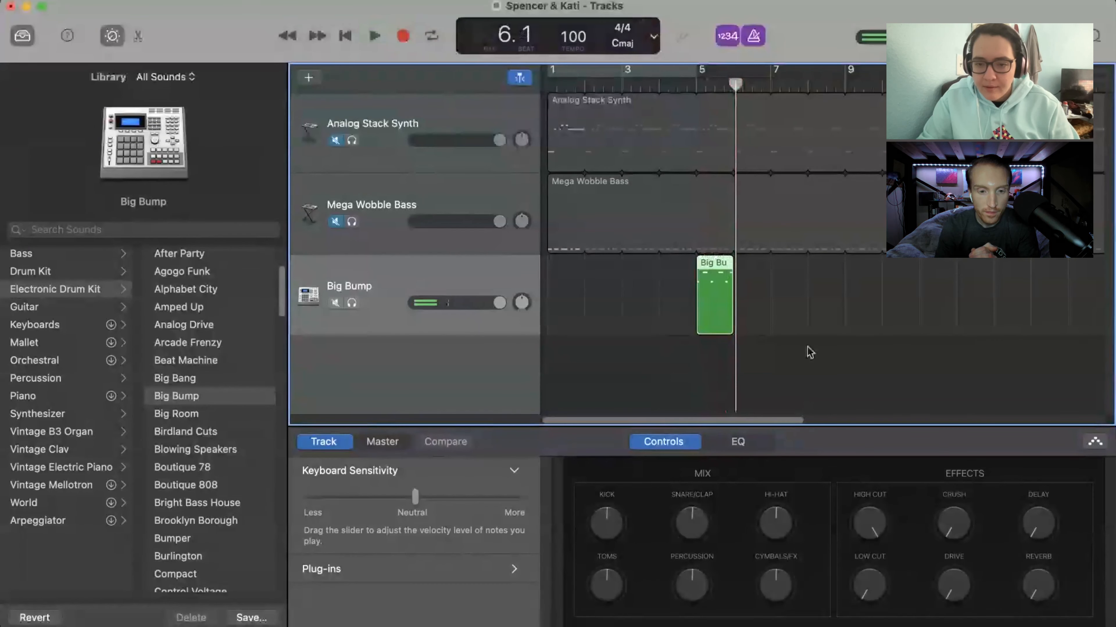
# - Open the Big Bump region's notes for editing, lengthen the first drum note, and adjust the second and third short notes
pyautogui.doubleClick(718, 290)
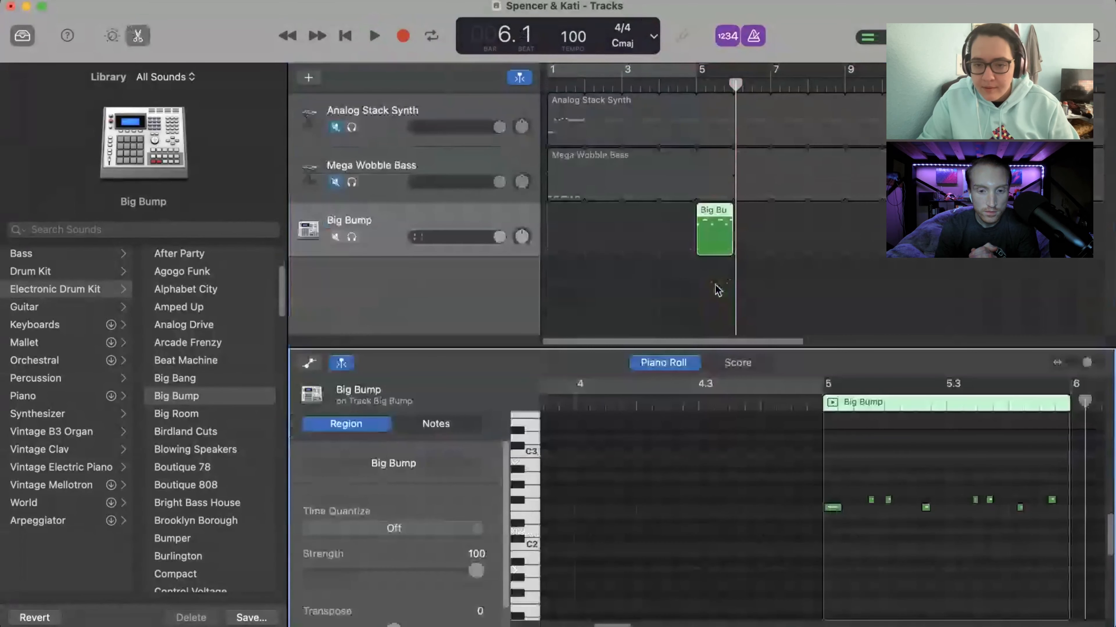
pyautogui.click(834, 507)
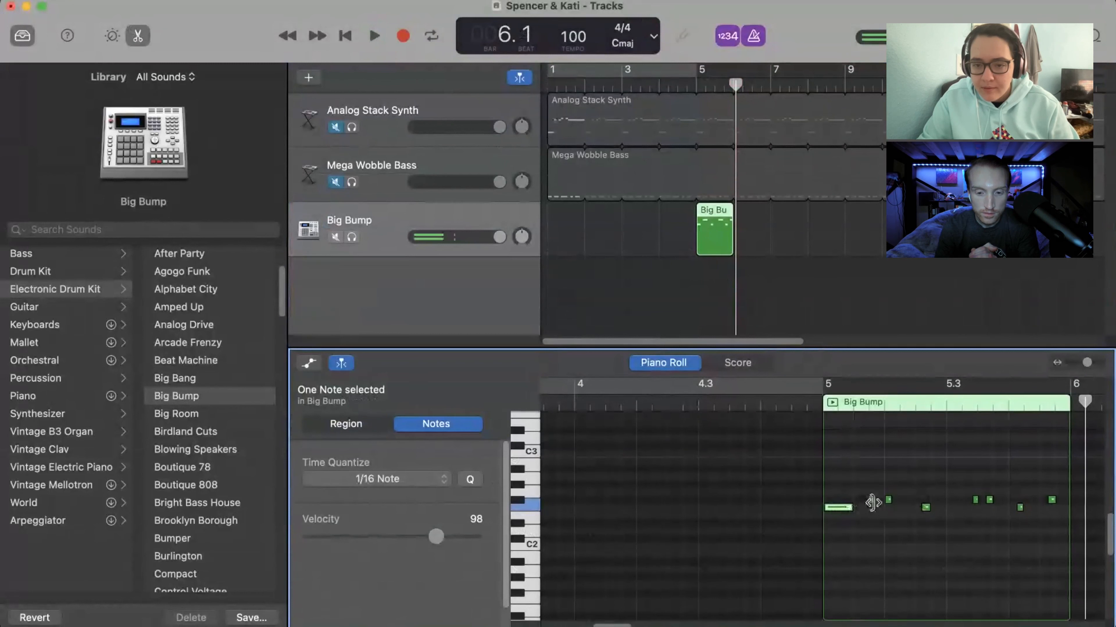
pyautogui.click(871, 501)
pyautogui.click(872, 501)
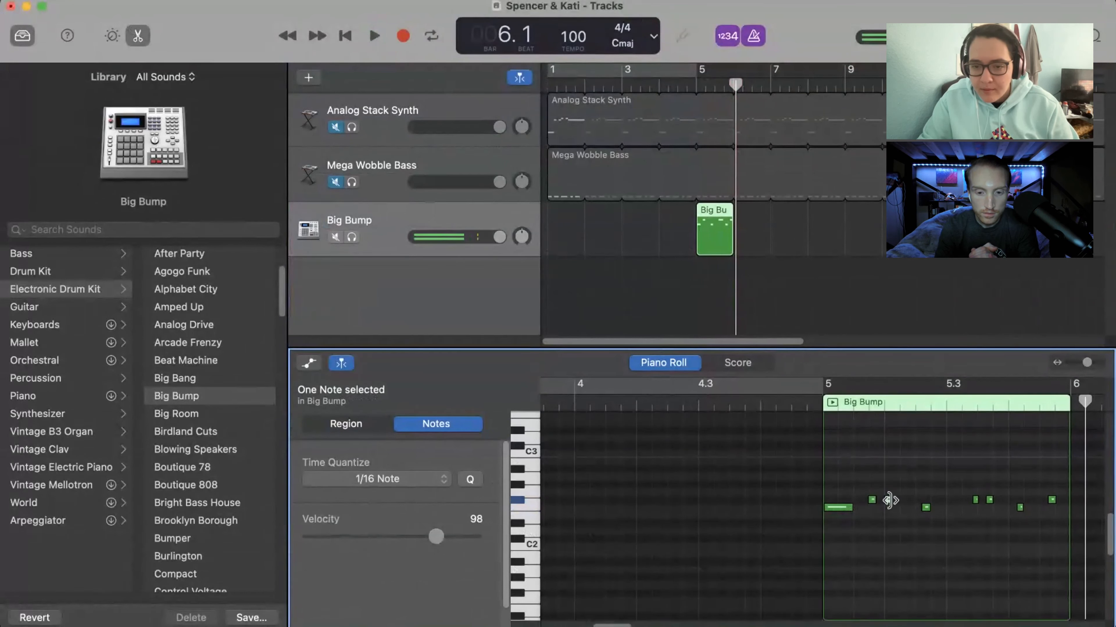
pyautogui.click(888, 500)
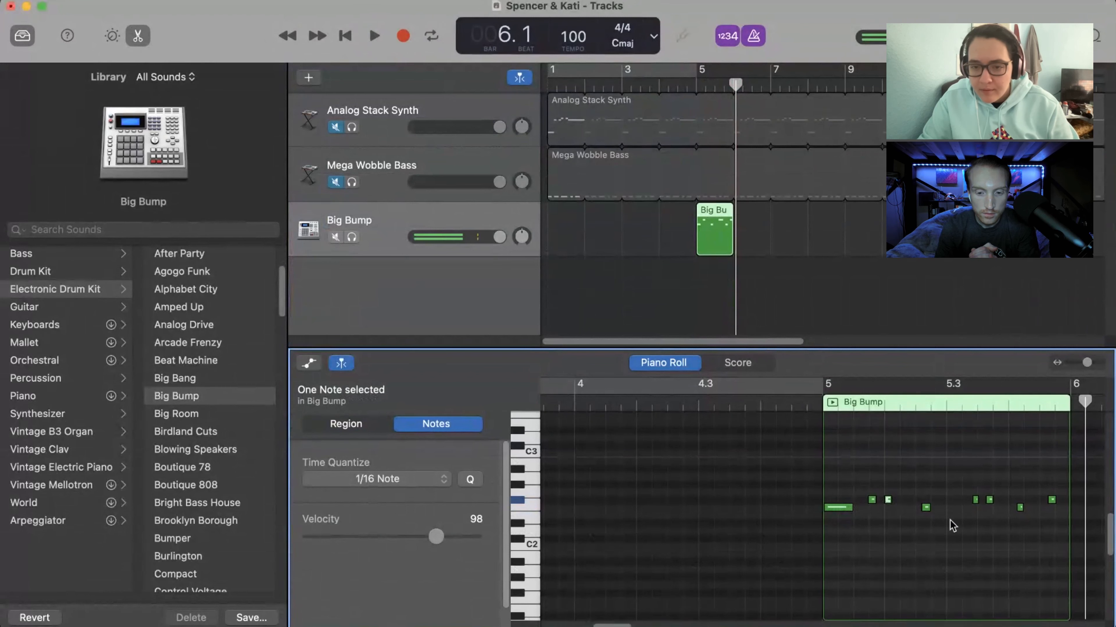
# - Lengthen the fourth, seventh and eighth drum notes and shift the fifth to eighth notes earlier in the bar
pyautogui.click(923, 508)
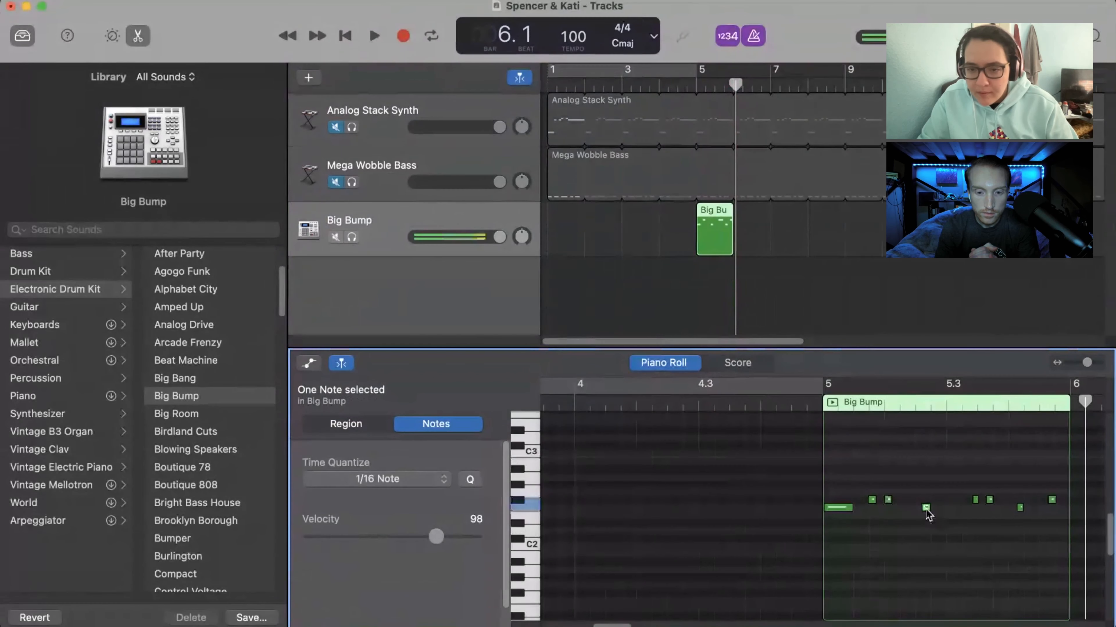
pyautogui.moveTo(922, 508); pyautogui.dragTo(929, 508)
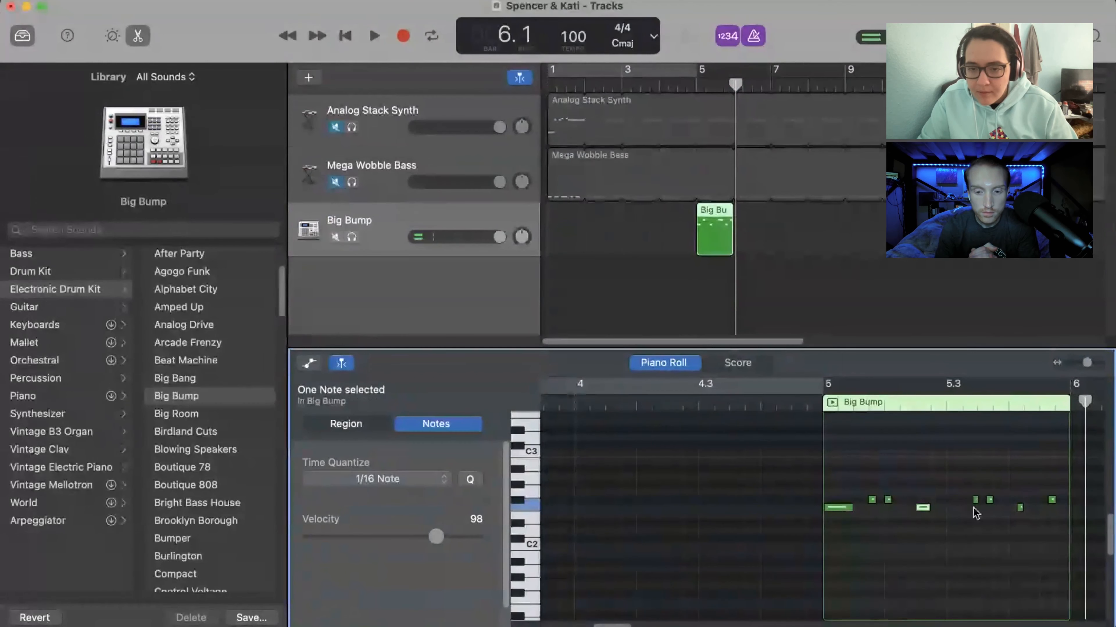
pyautogui.moveTo(975, 500); pyautogui.dragTo(997, 508)
pyautogui.moveTo(999, 508); pyautogui.dragTo(1047, 500)
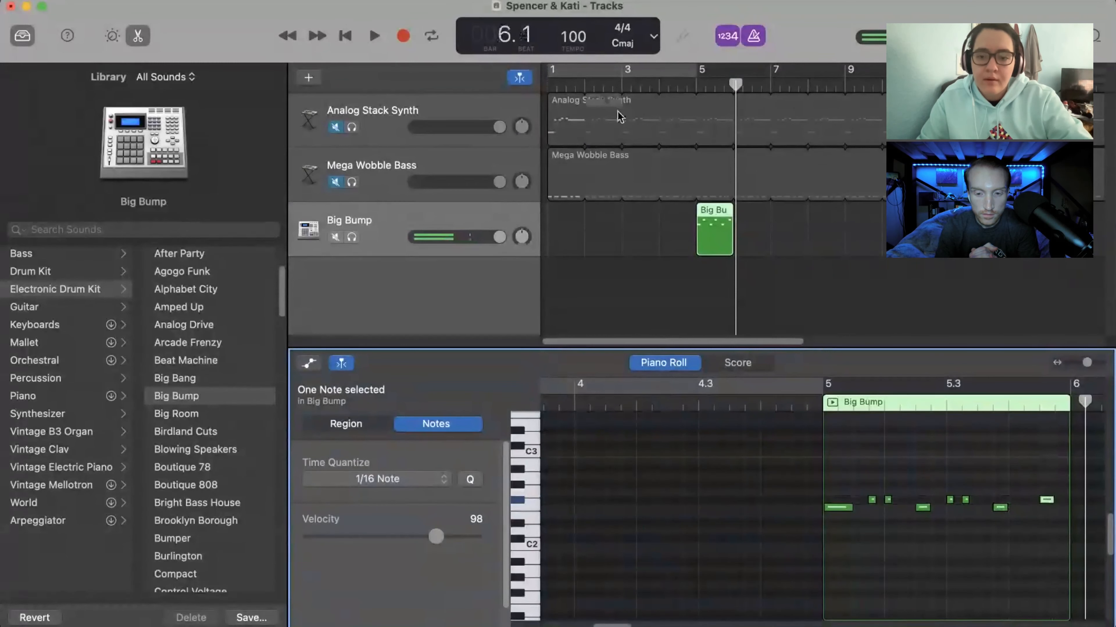
# - Play the edited Big Bump drum pattern from bar 5 and stop before the end of the bar
pyautogui.click(701, 88)
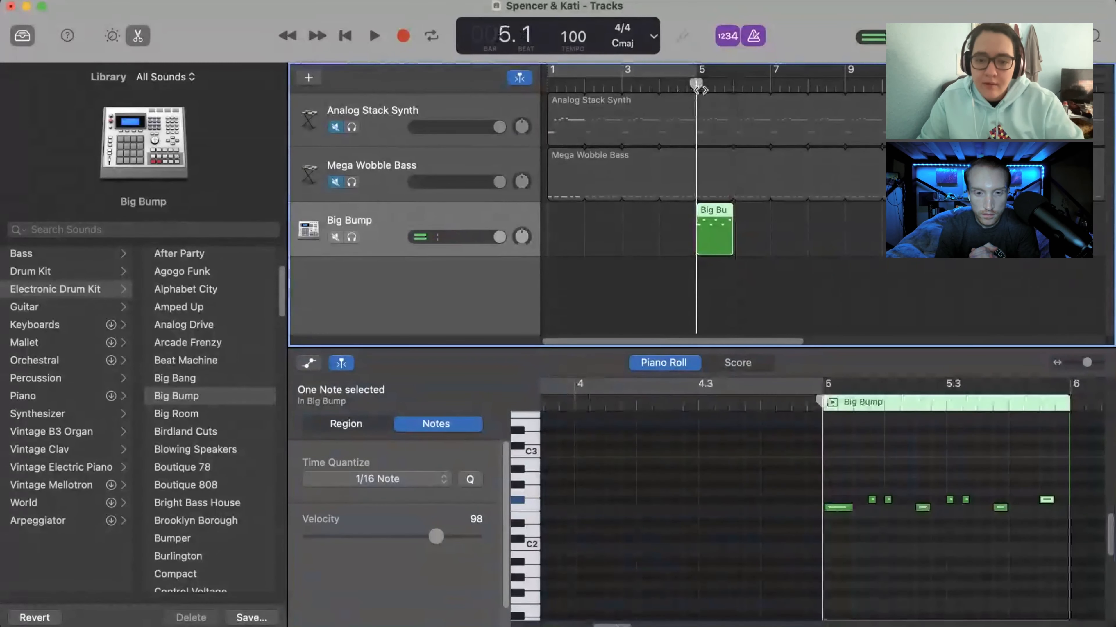
pyautogui.press('space')
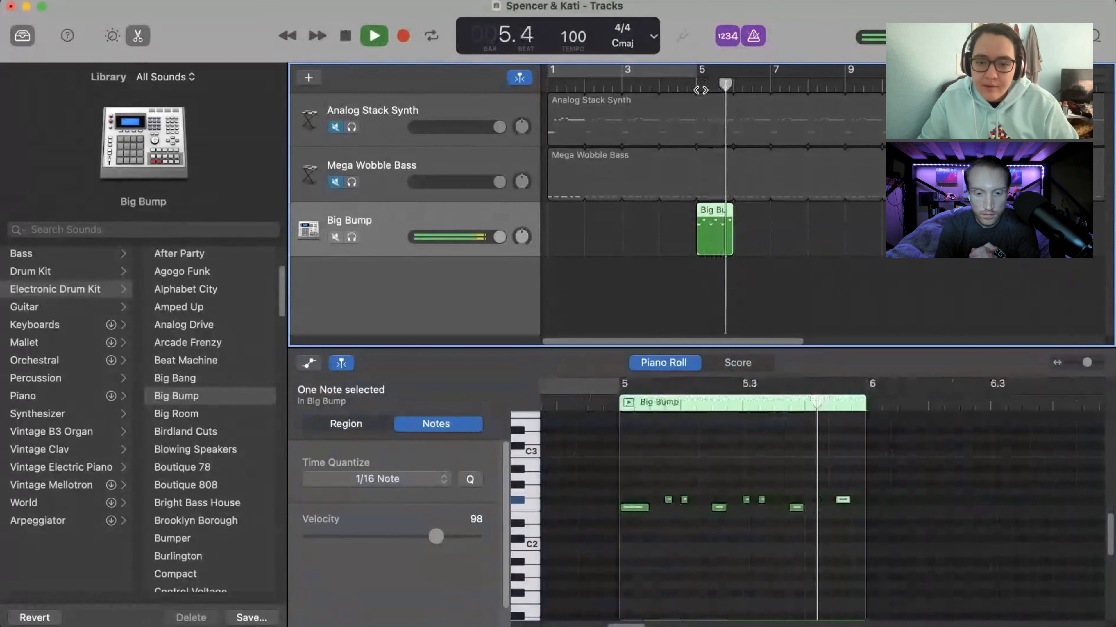
pyautogui.press('space')
# - Move the fifth, sixth and seventh drum notes one sixteenth later and return the playhead to bar 5
pyautogui.click(764, 508)
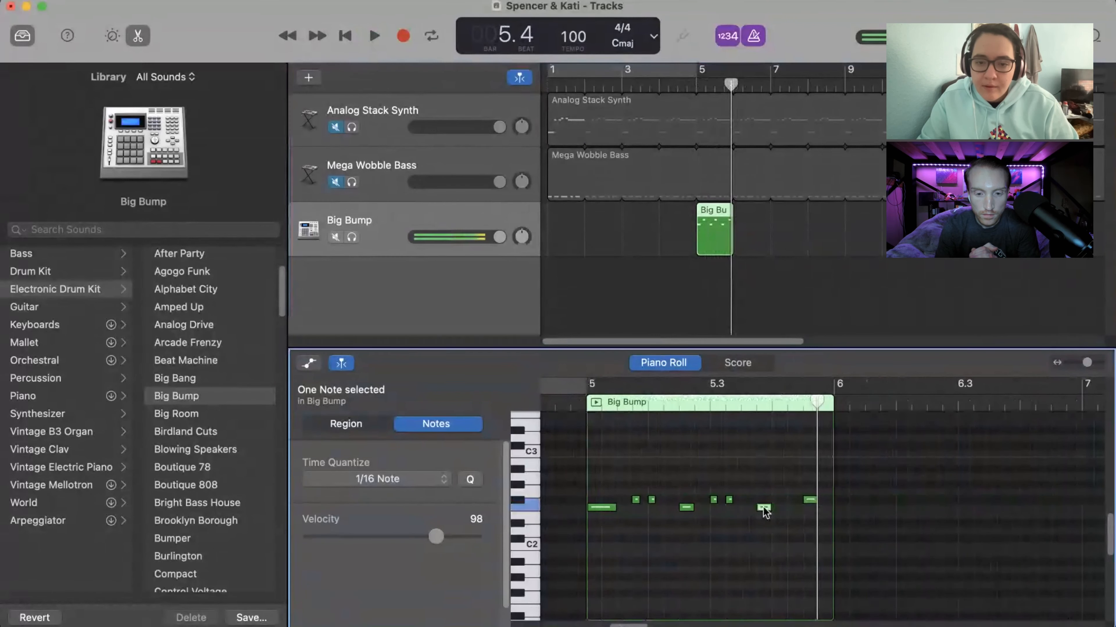
pyautogui.moveTo(765, 509); pyautogui.dragTo(779, 508)
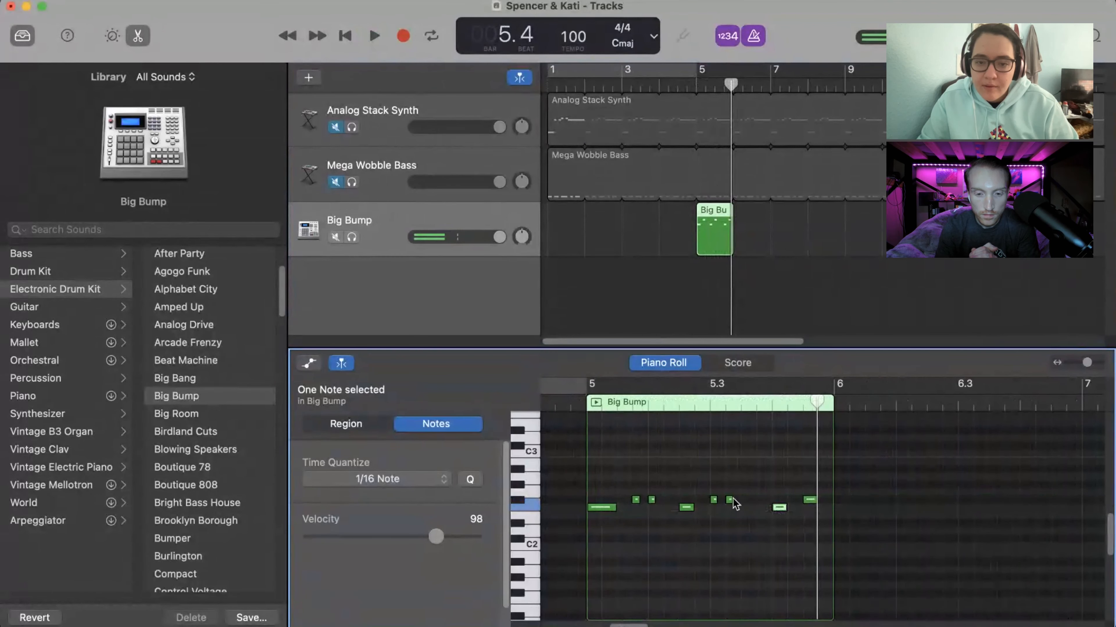
pyautogui.moveTo(714, 501); pyautogui.dragTo(746, 505)
pyautogui.click(693, 85)
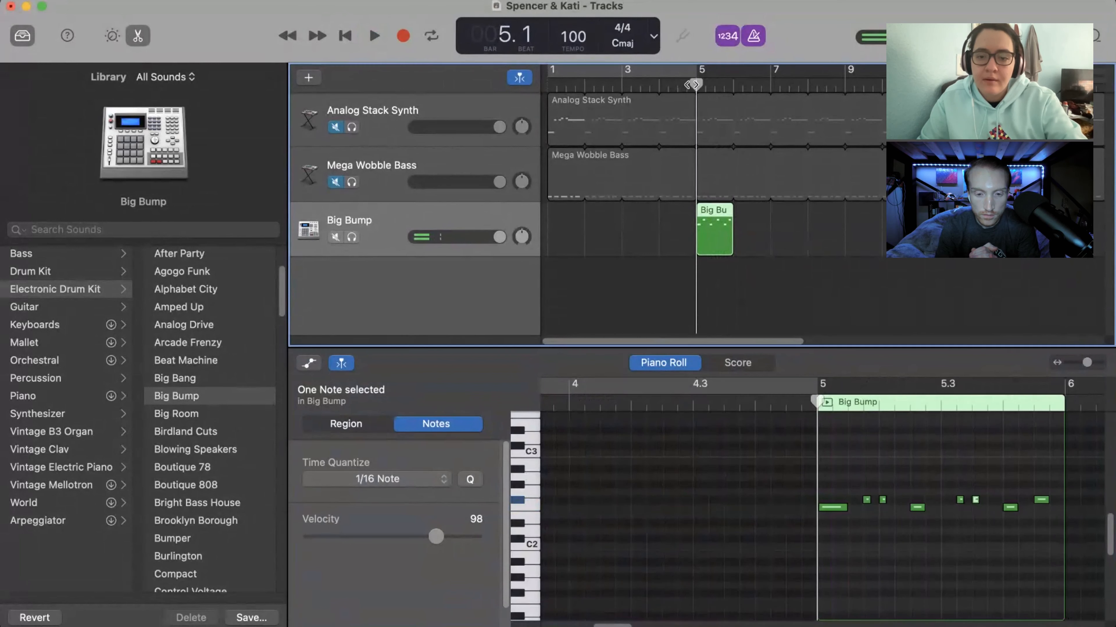
# - Play the edited Big Bump bar from bar 5, stop, and loop the region out to about bar 17
pyautogui.press('space')
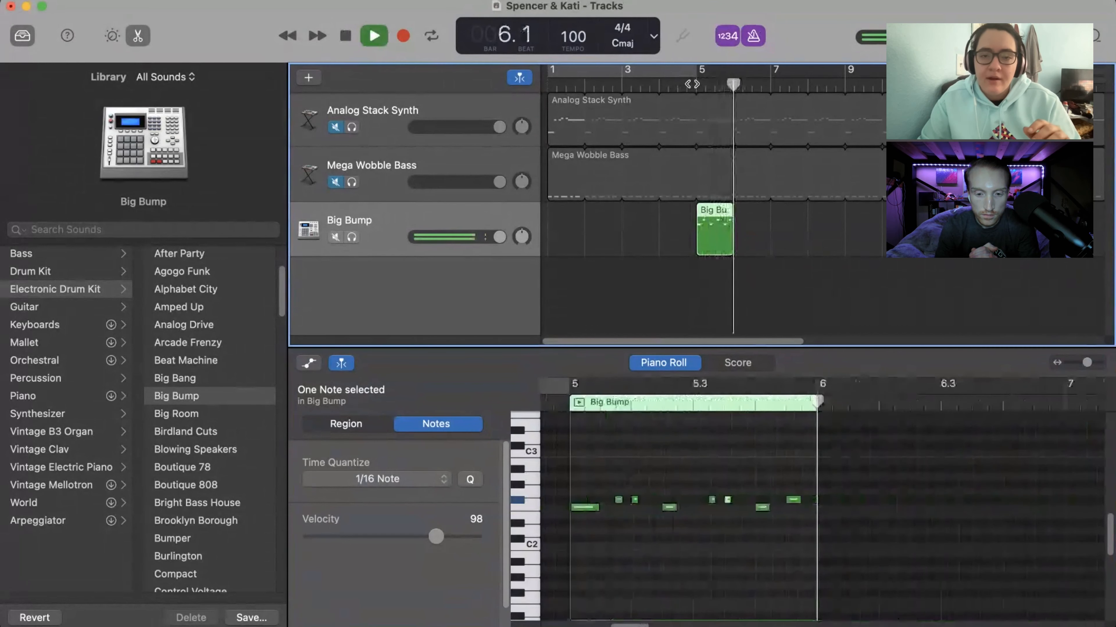
pyautogui.press('space')
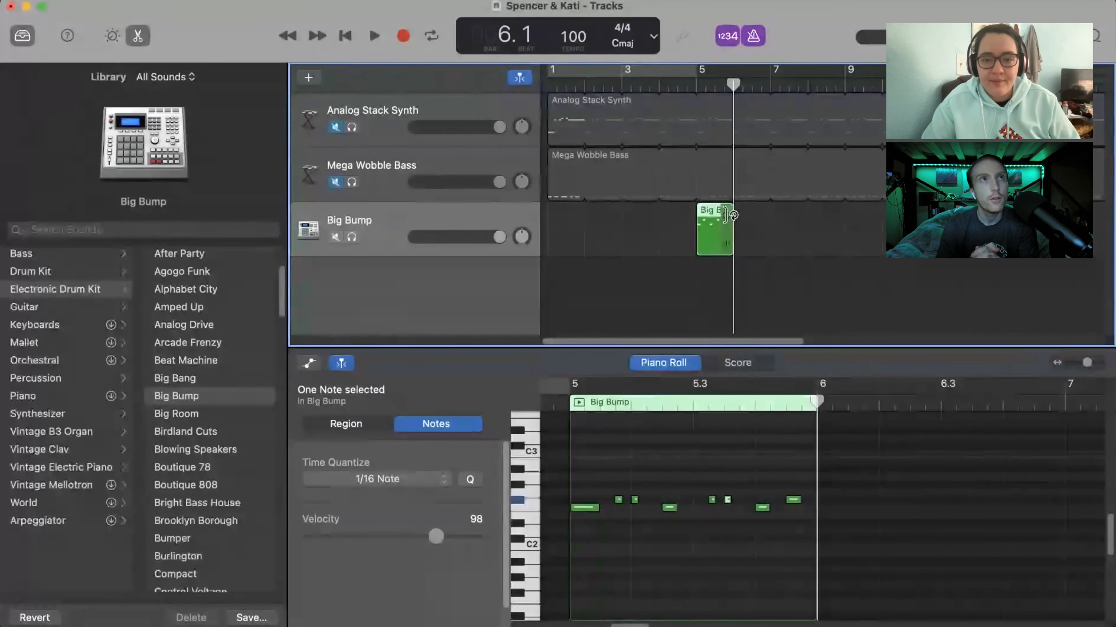
pyautogui.moveTo(732, 215); pyautogui.dragTo(1030, 231)
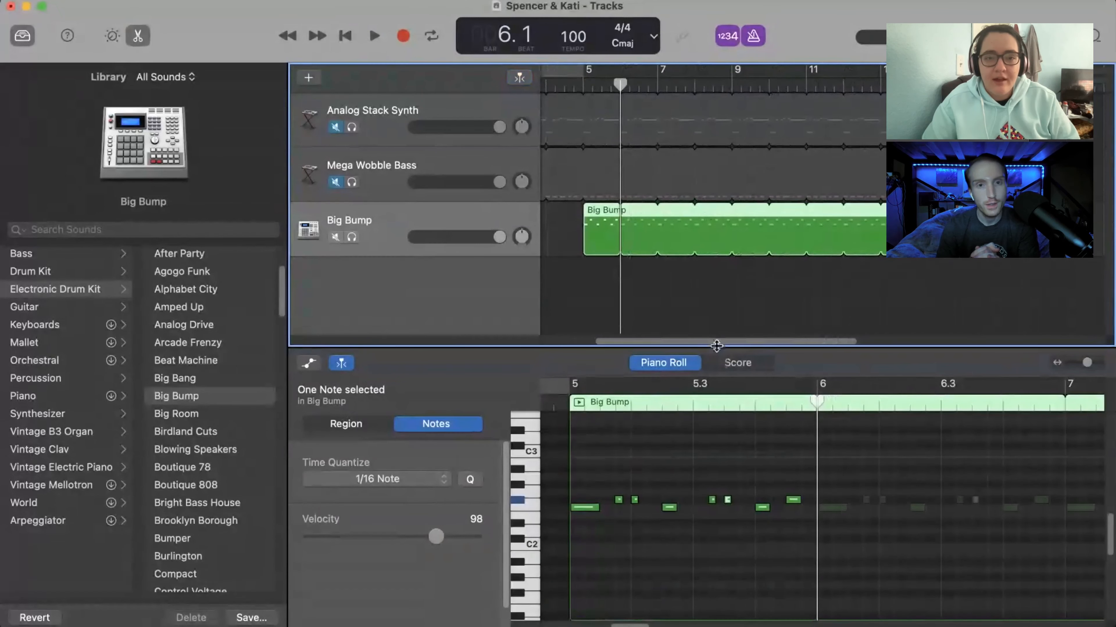
pyautogui.moveTo(714, 341); pyautogui.dragTo(659, 343)
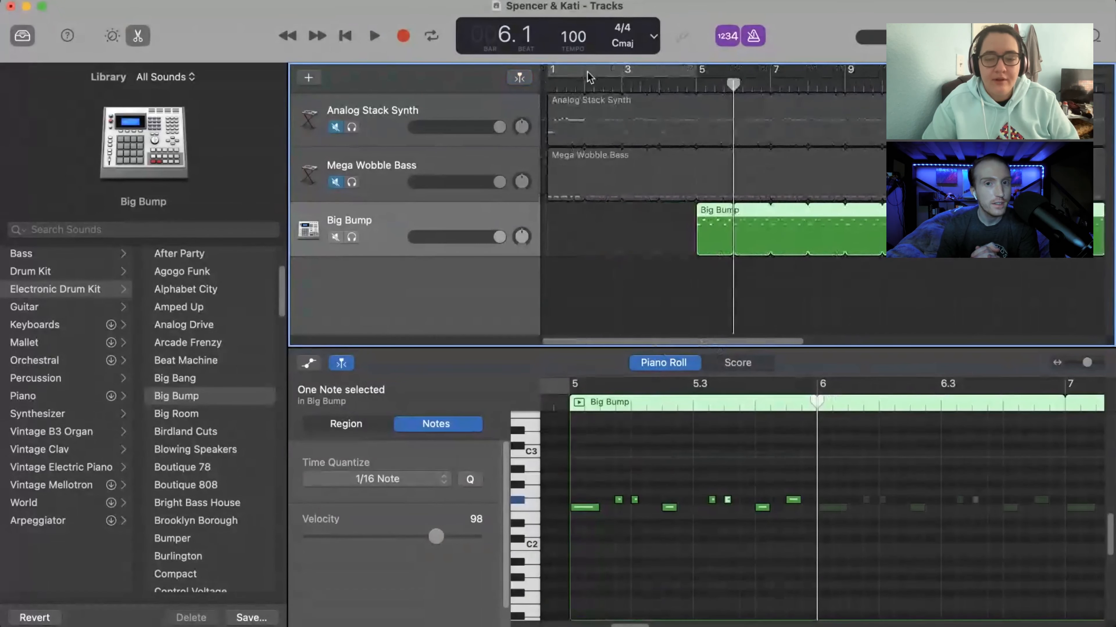
# - Unmute the Mega Wobble Bass and Analog Stack Synth tracks and return the playhead to the start of the song
pyautogui.click(335, 182)
pyautogui.click(335, 128)
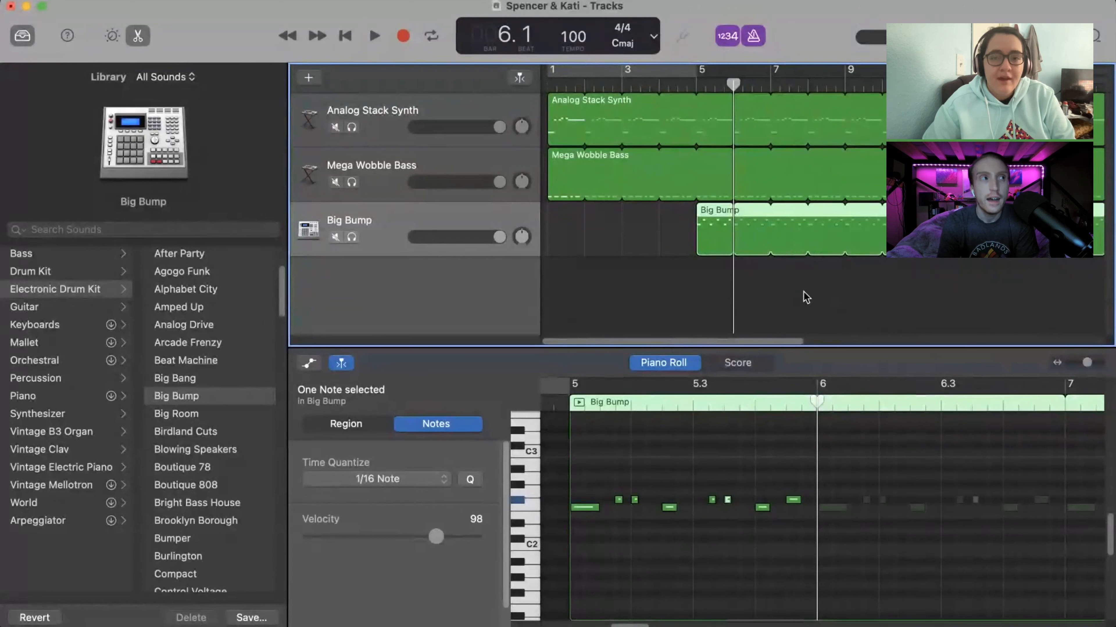
pyautogui.click(695, 82)
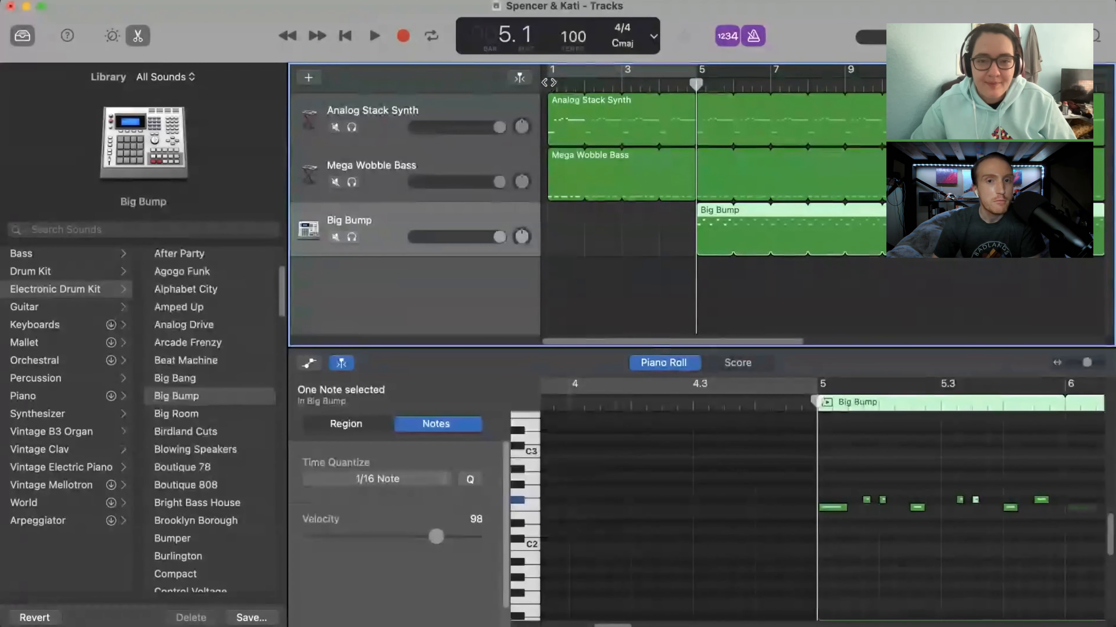
pyautogui.press('Return')
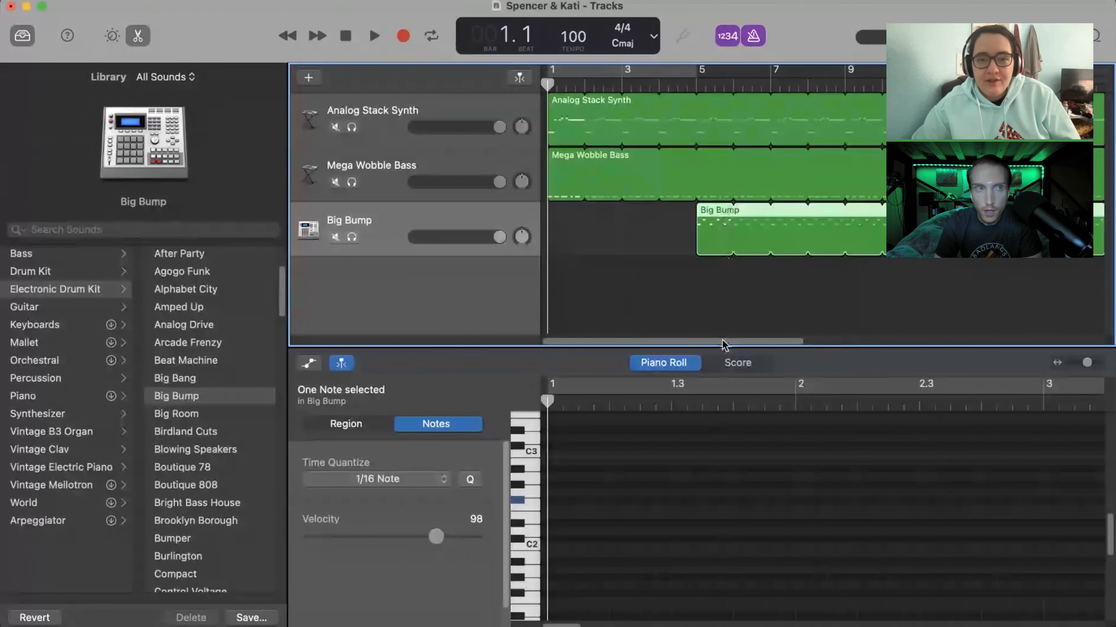
pyautogui.hscroll(2, 736, 347)
pyautogui.moveTo(736, 343); pyautogui.dragTo(697, 345)
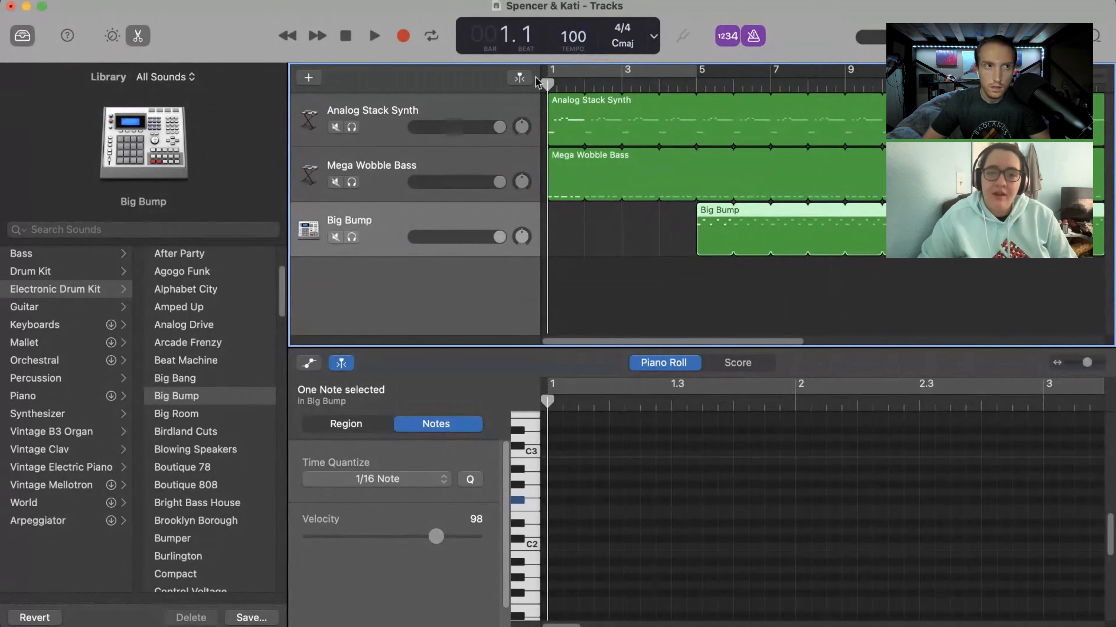
# - Try a tempo of 120 and play the opening bars of the song
pyautogui.doubleClick(585, 36)
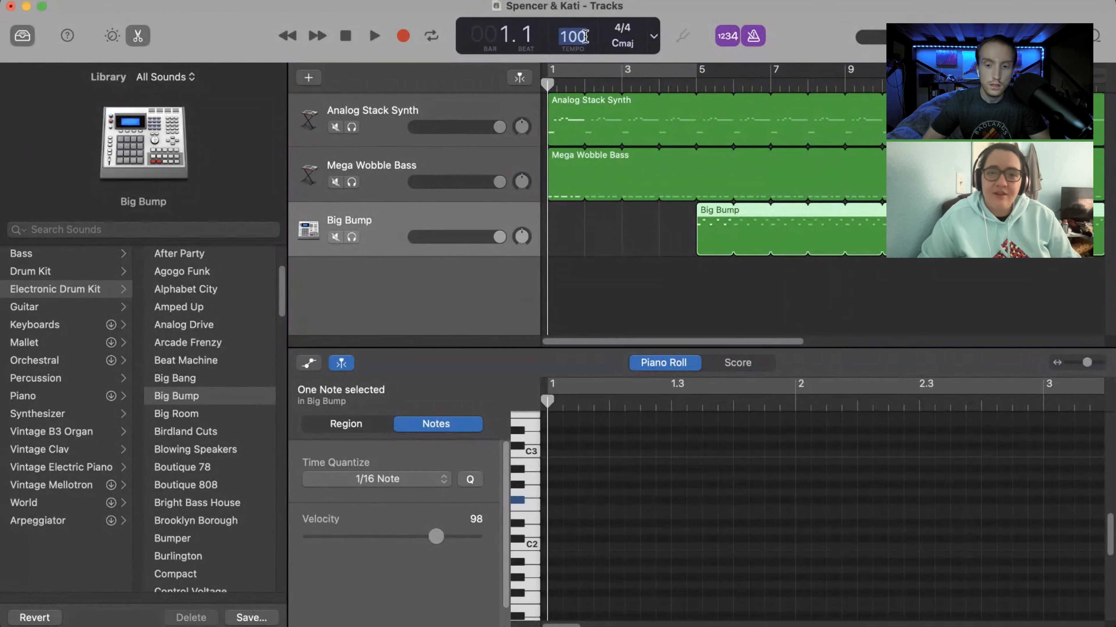
pyautogui.write('120')
pyautogui.press('Return')
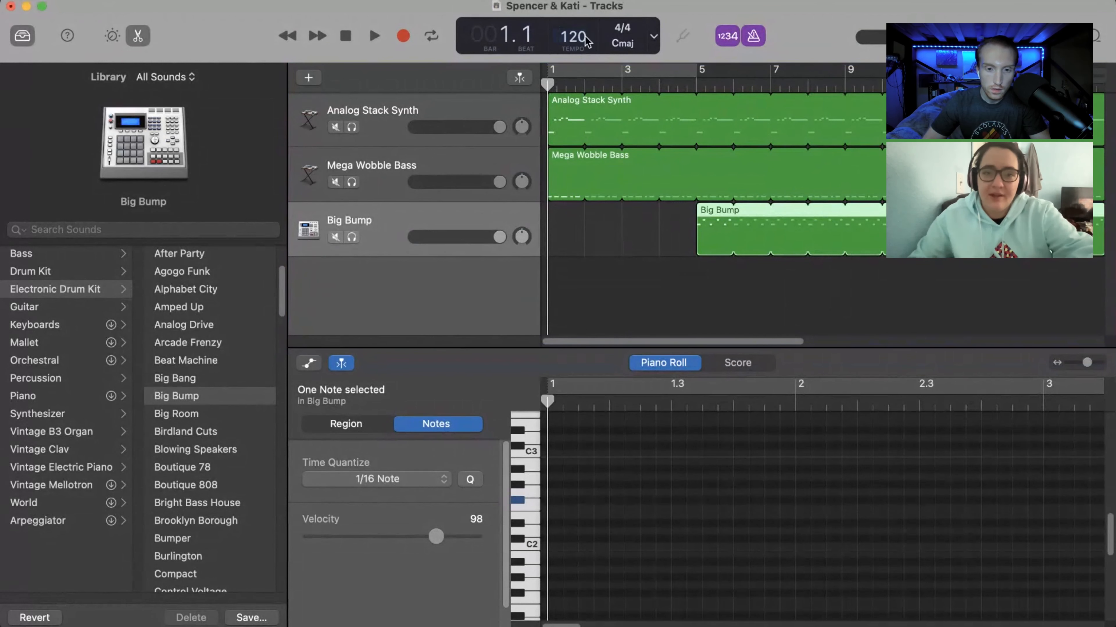
pyautogui.click(374, 36)
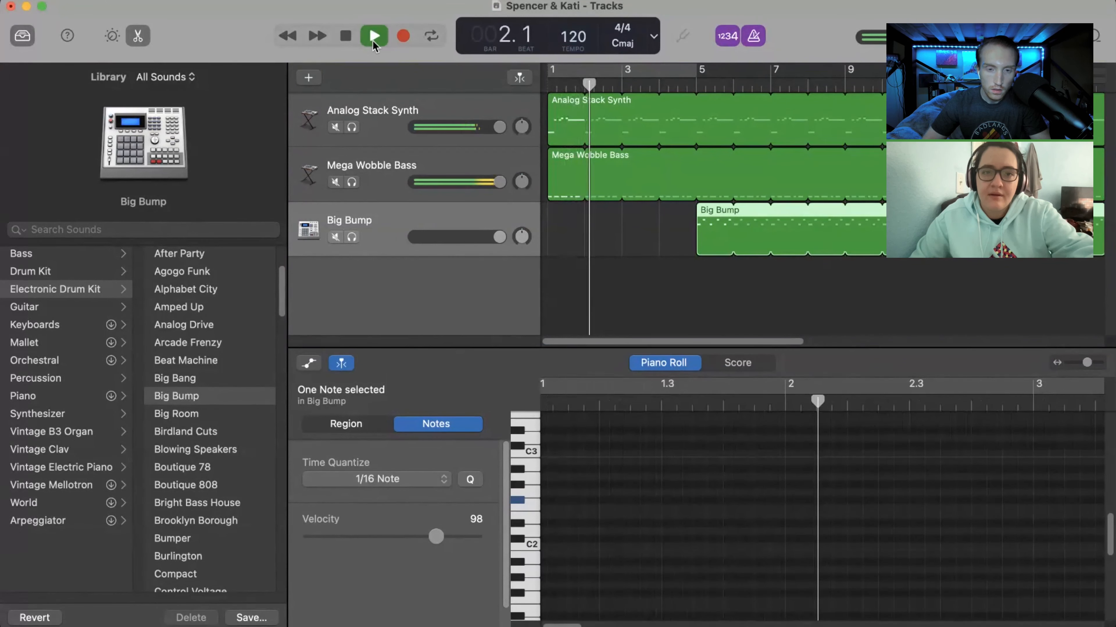
pyautogui.click(374, 36)
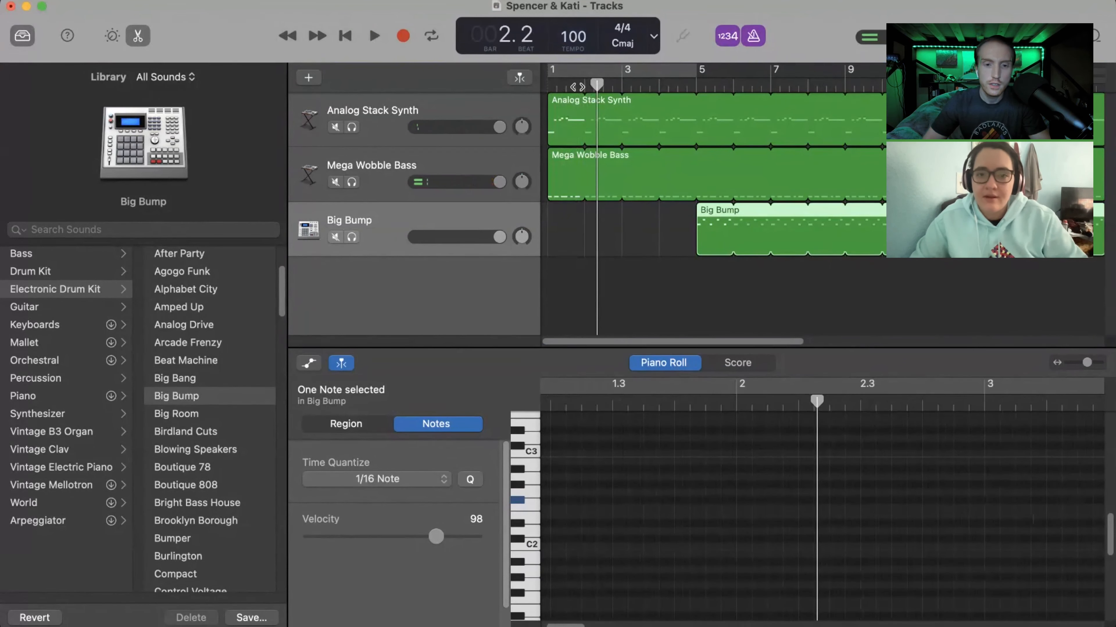
# - Play all three tracks together from the start through bar 9, stop, and place the playhead at bar 9
pyautogui.press('Return')
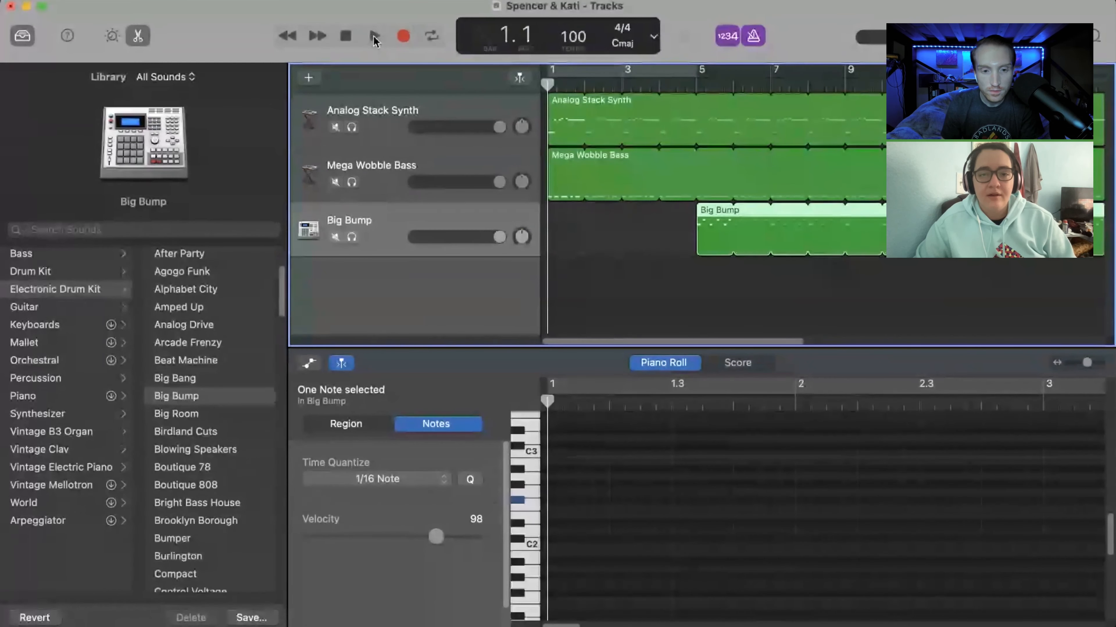
pyautogui.click(373, 37)
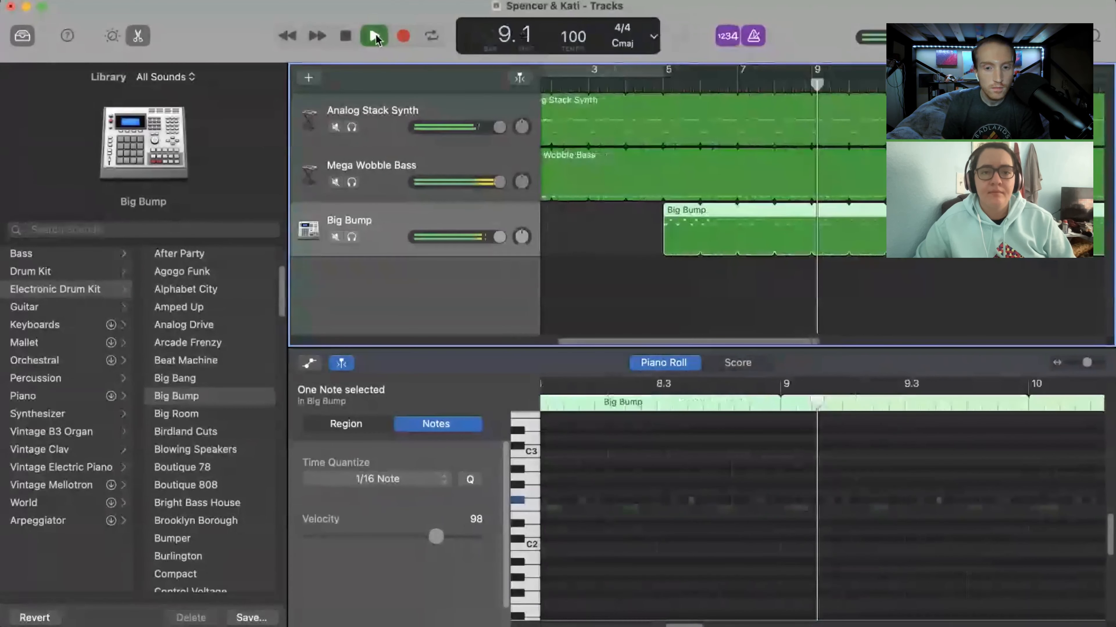
pyautogui.click(374, 37)
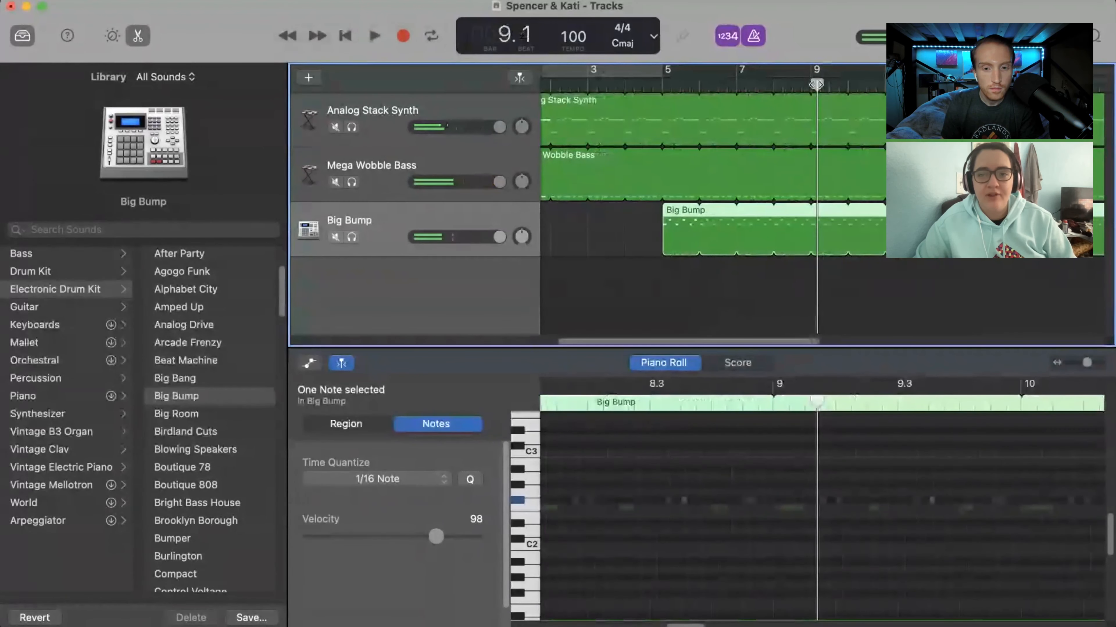
pyautogui.moveTo(836, 88); pyautogui.dragTo(549, 90)
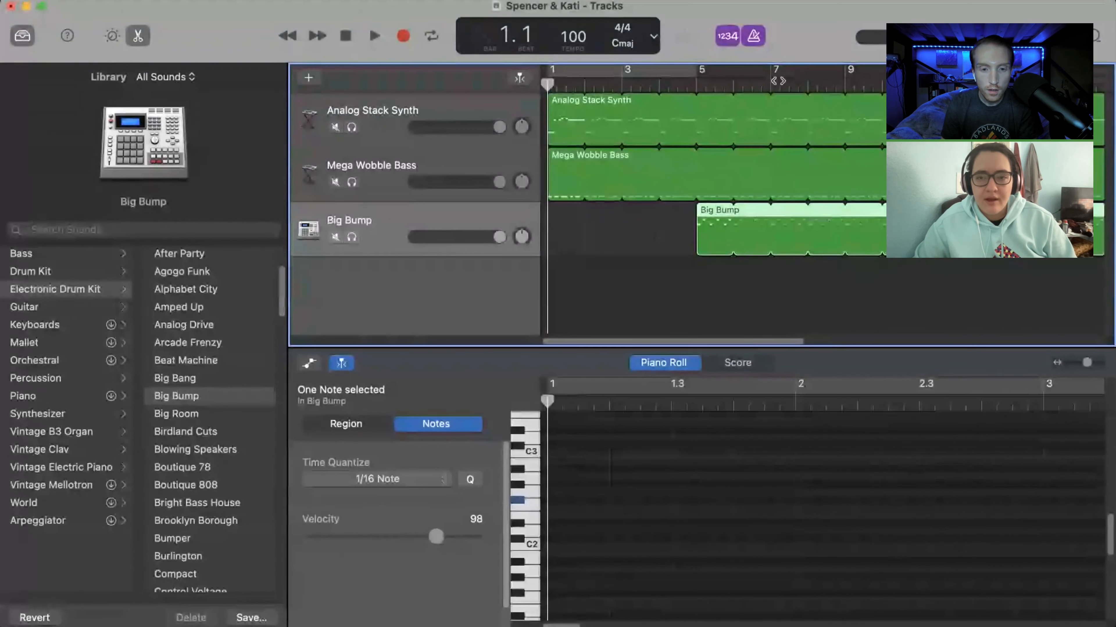
pyautogui.click(840, 80)
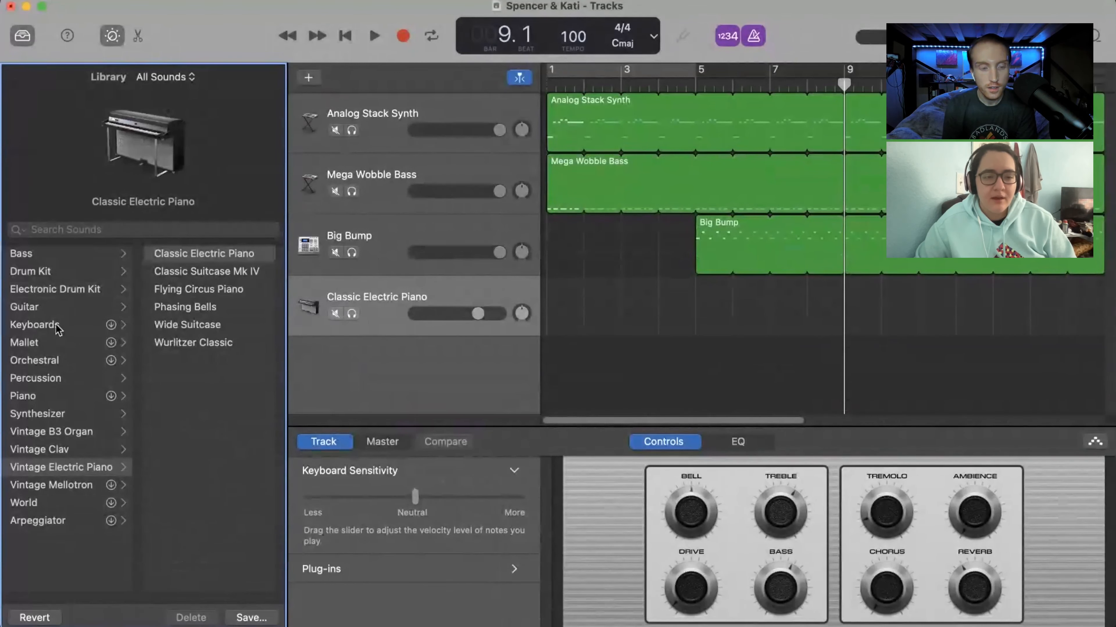
# - Download the Marimba sound from the mallet category and assign the Vibraphone sound to the new instrument track
pyautogui.click(74, 417)
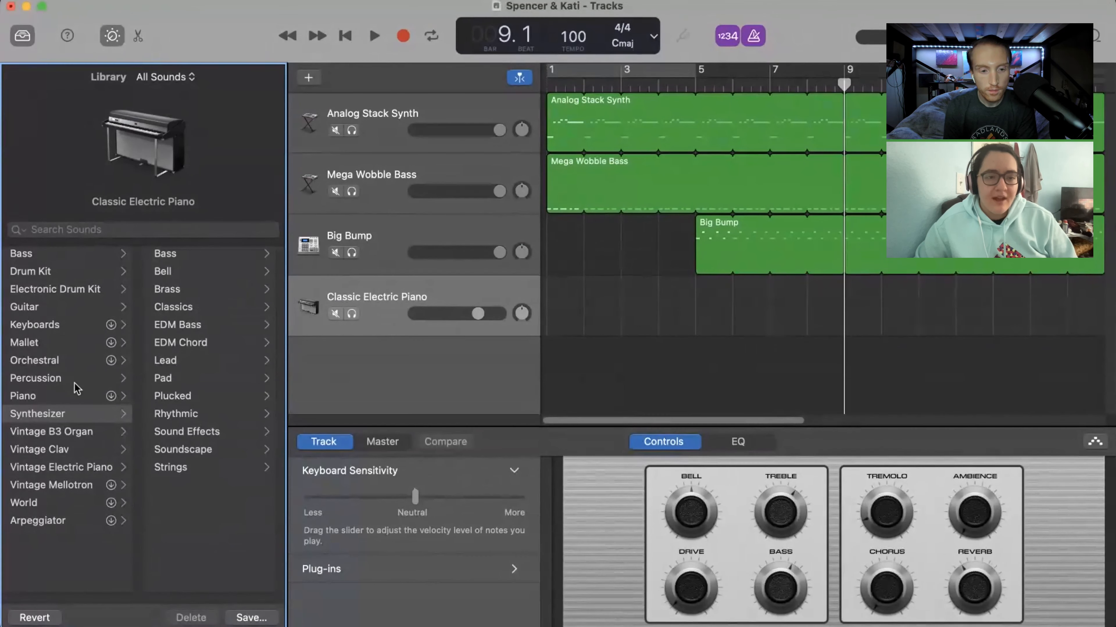
pyautogui.click(70, 344)
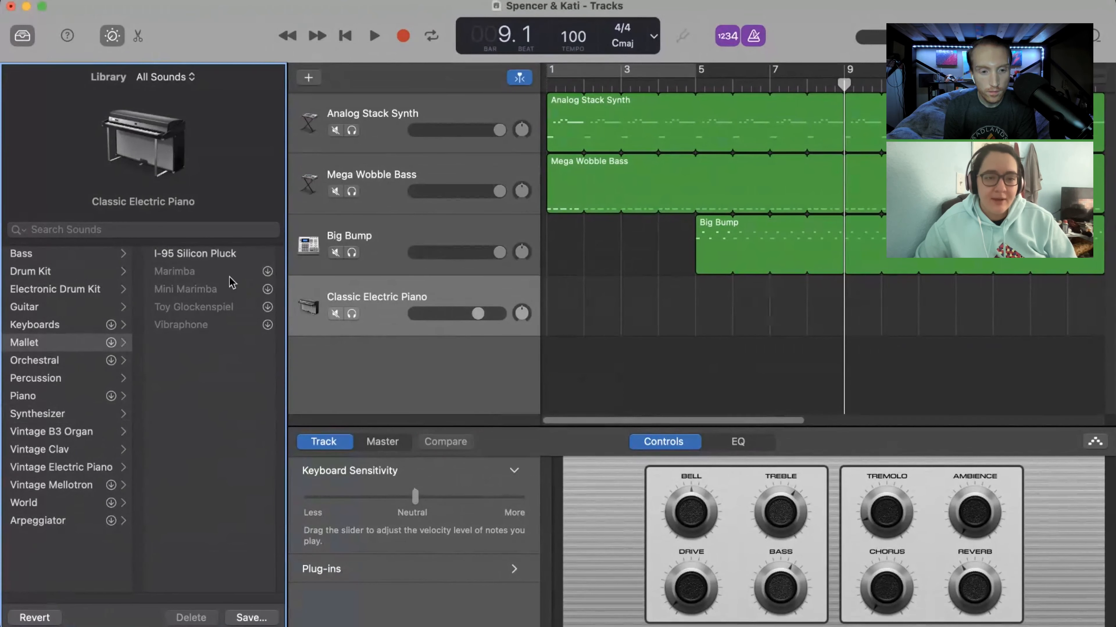
pyautogui.click(268, 272)
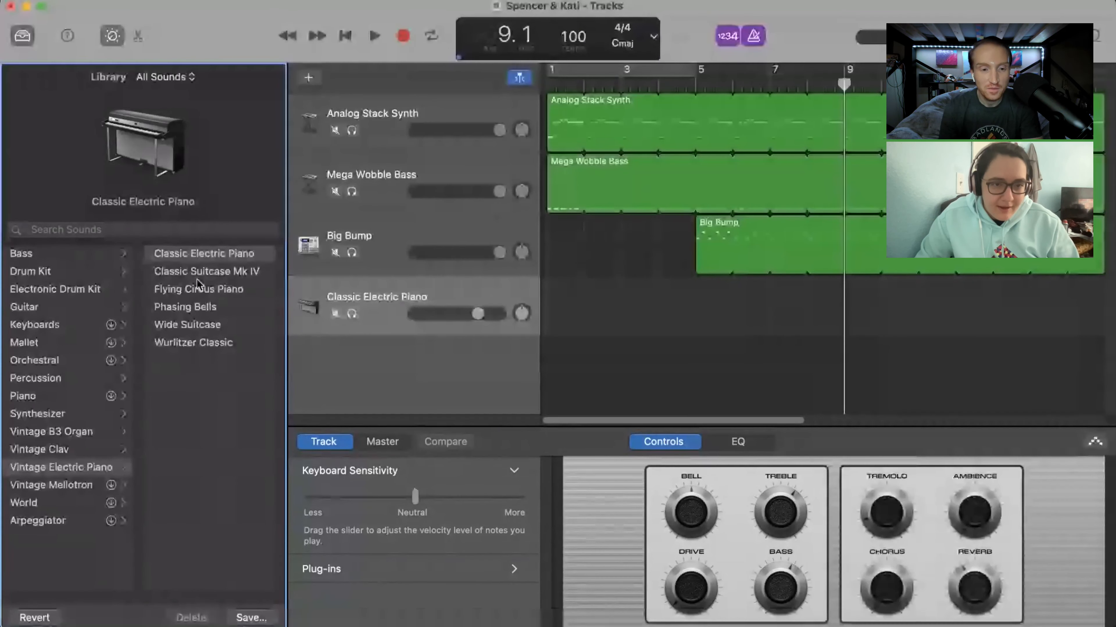
pyautogui.click(52, 343)
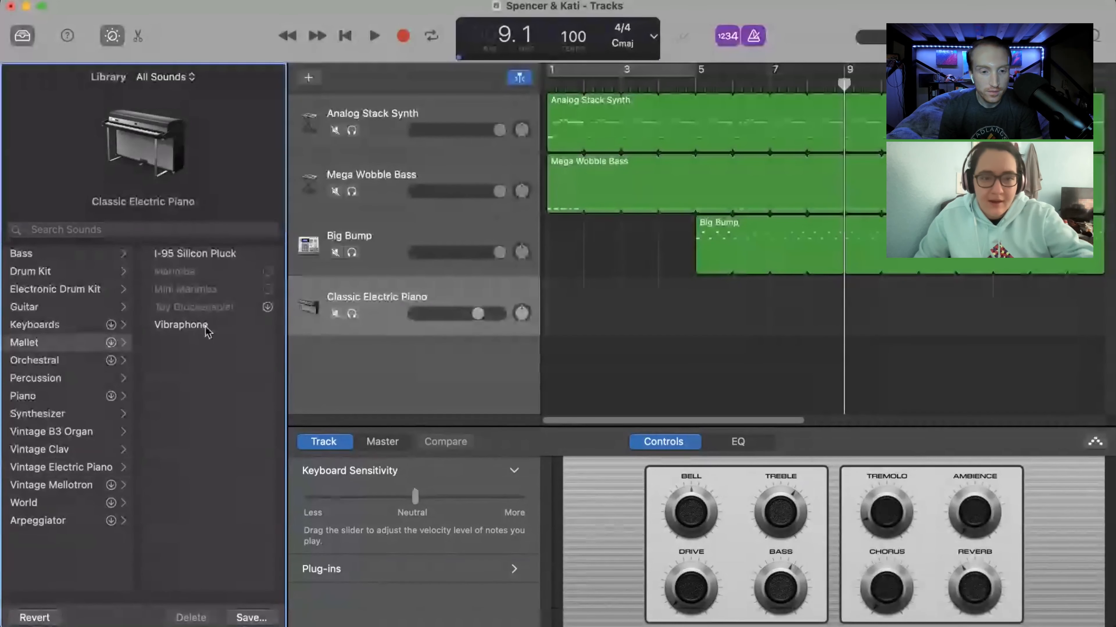
pyautogui.click(184, 325)
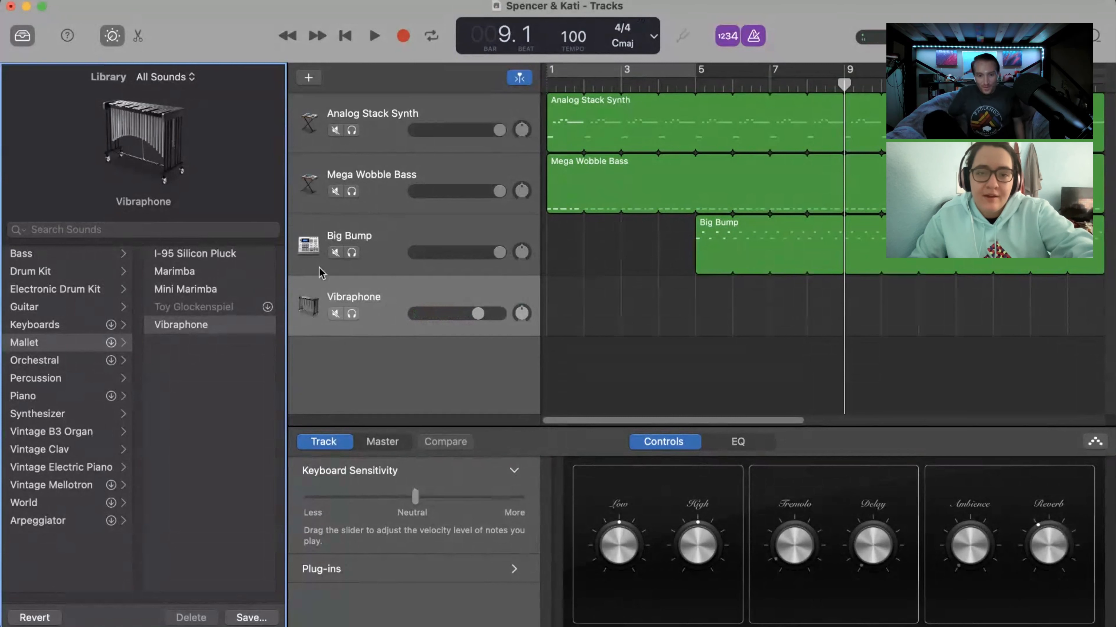
# - Solo the Vibraphone track and record a two-bar melody on it starting at bar 9
pyautogui.click(352, 314)
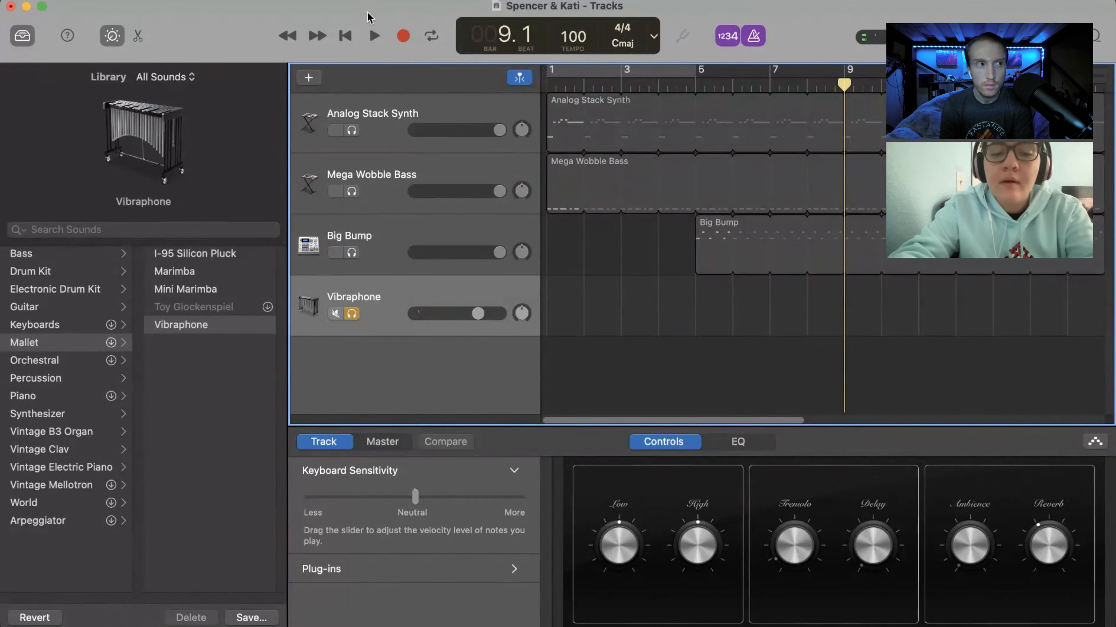
pyautogui.press('r')
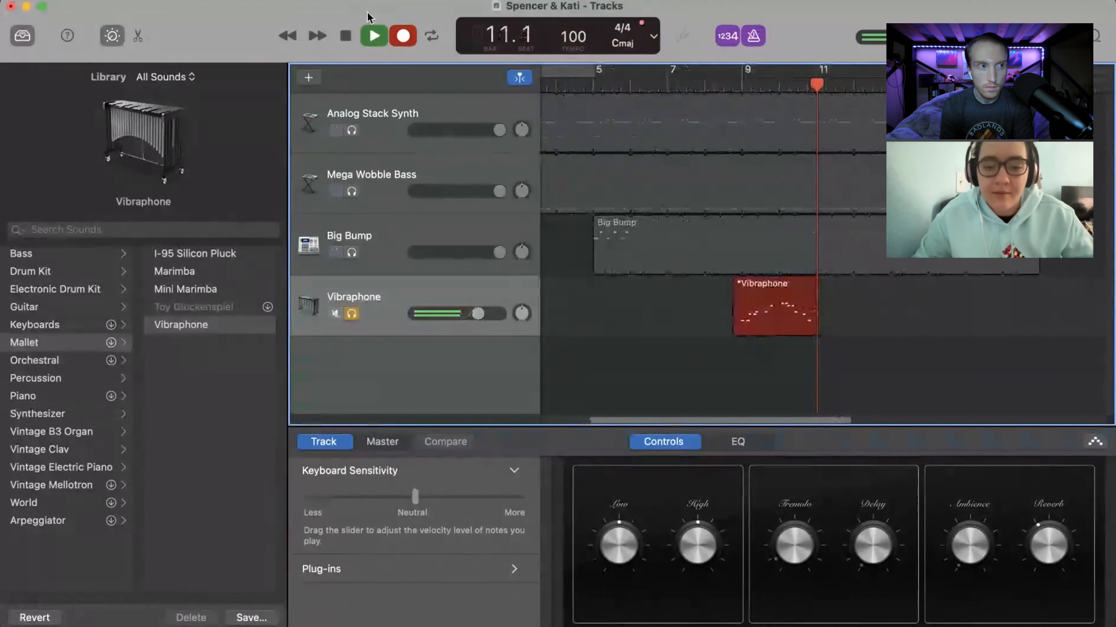
pyautogui.press('r')
pyautogui.press('space')
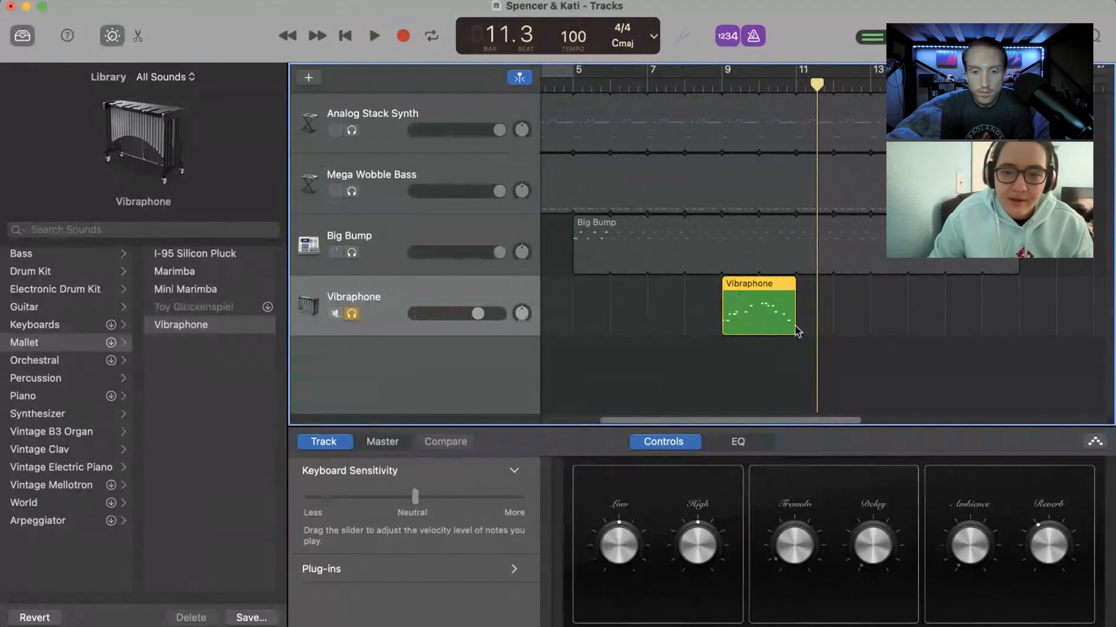
# - Open the recorded Vibraphone region's notes for editing and return the playhead to bar 9
pyautogui.doubleClick(766, 312)
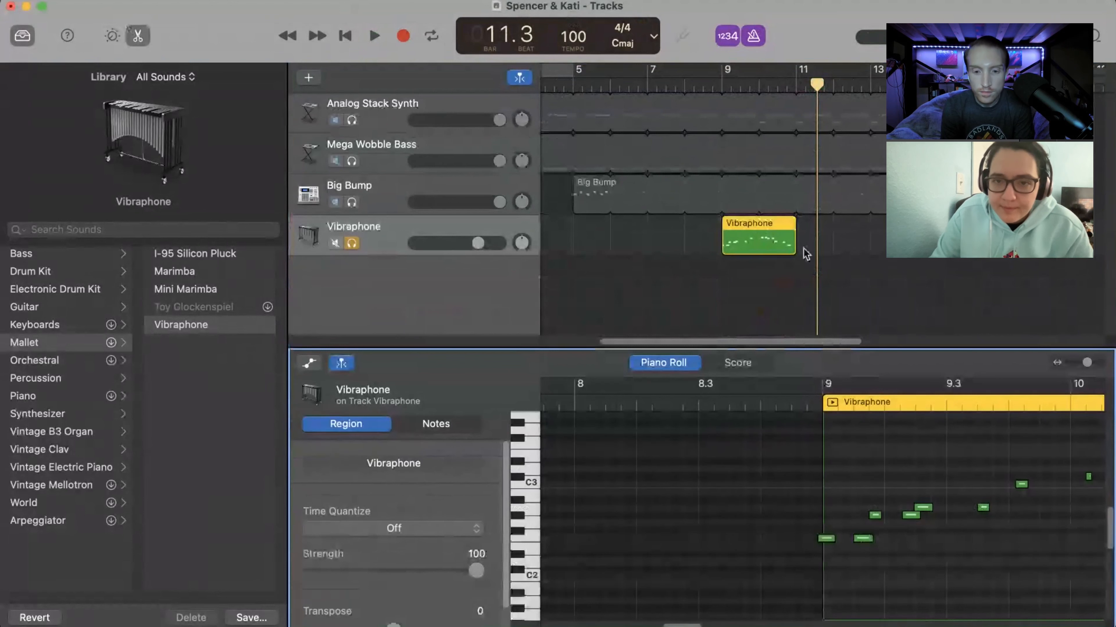
pyautogui.click(723, 87)
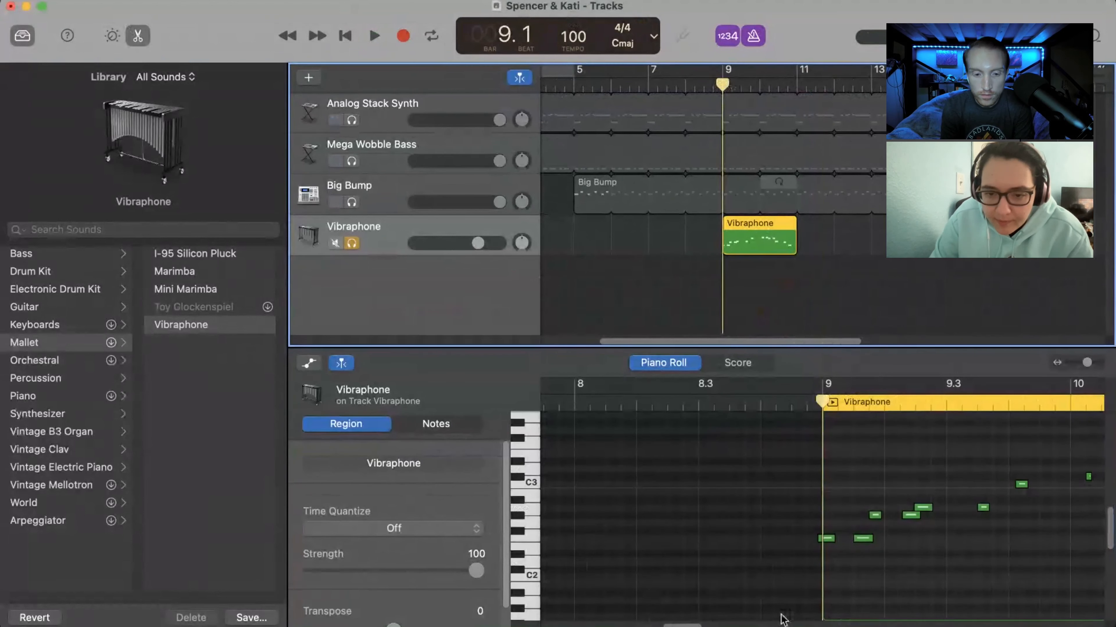
pyautogui.hscroll(10, 784, 624)
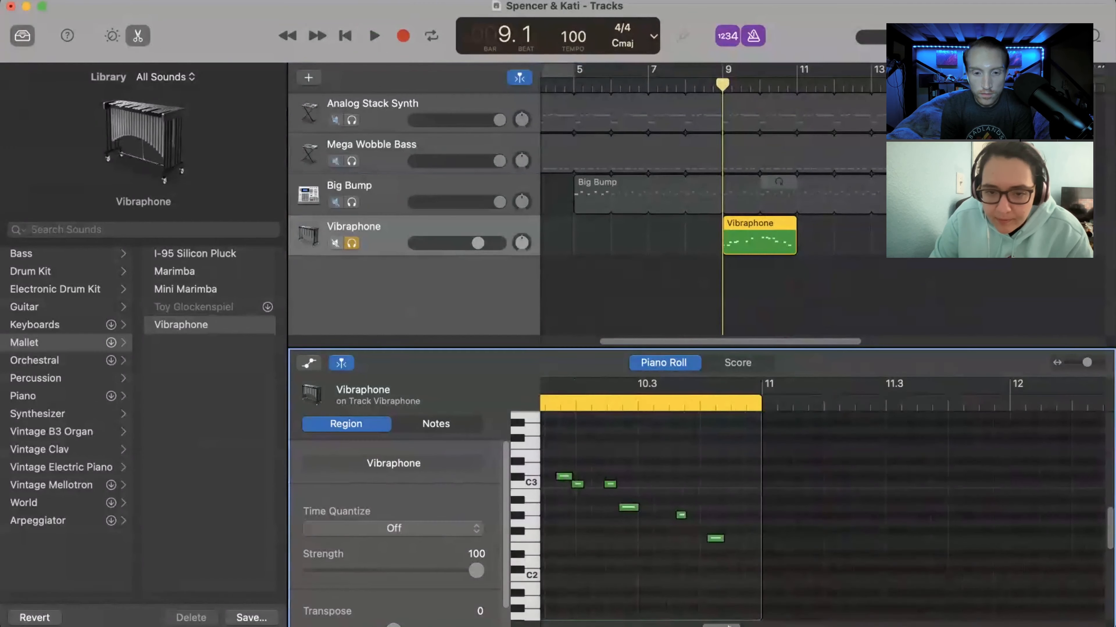
pyautogui.hscroll(-3, 710, 624)
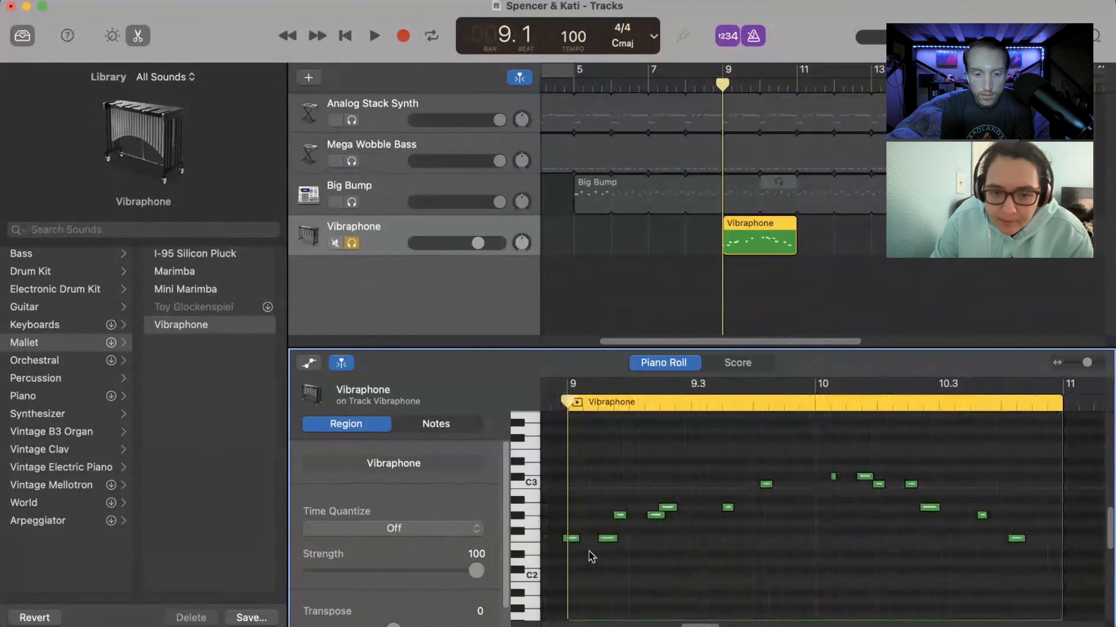
# - Move the first Vibraphone note onto the start of bar 9, shorten the second, fourth and fifth notes, and lengthen the third and sixth
pyautogui.moveTo(572, 541); pyautogui.dragTo(578, 541)
pyautogui.click(606, 540)
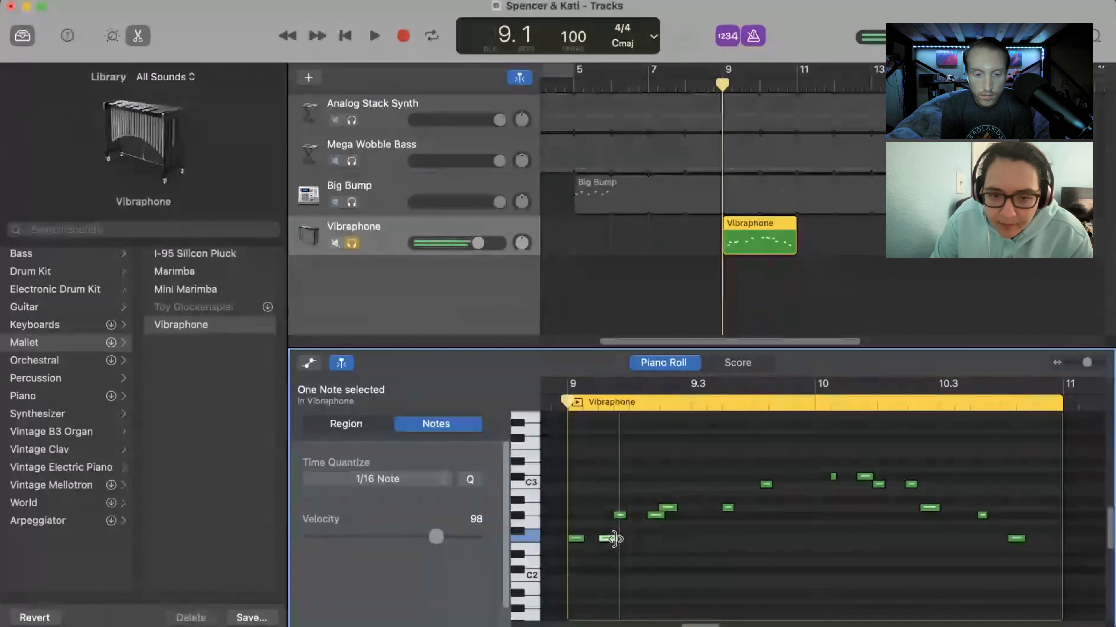
pyautogui.click(620, 515)
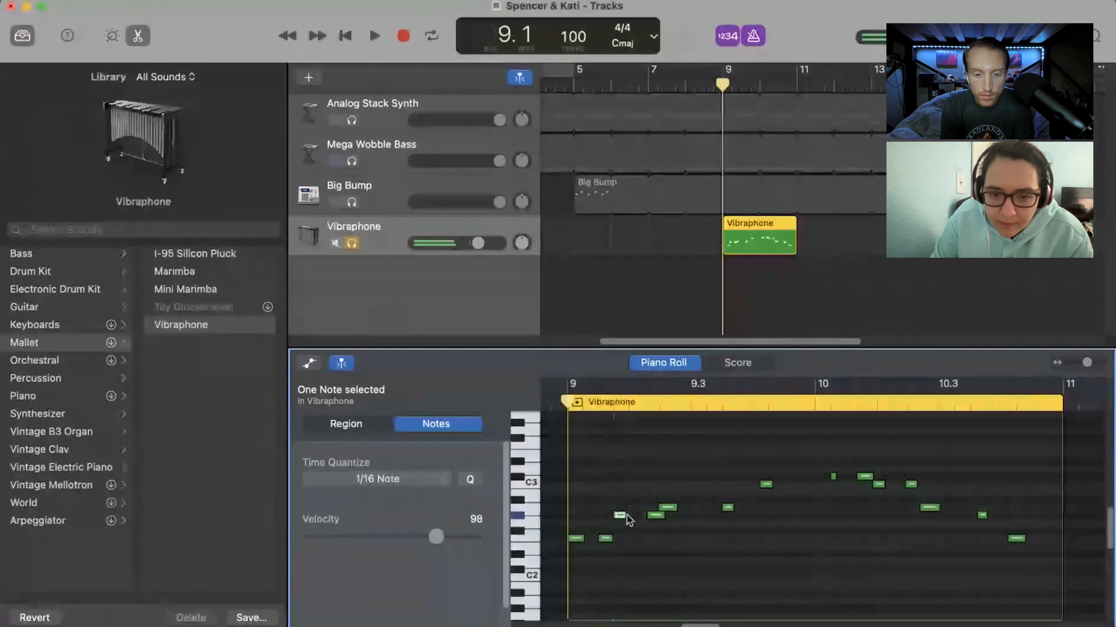
pyautogui.click(653, 516)
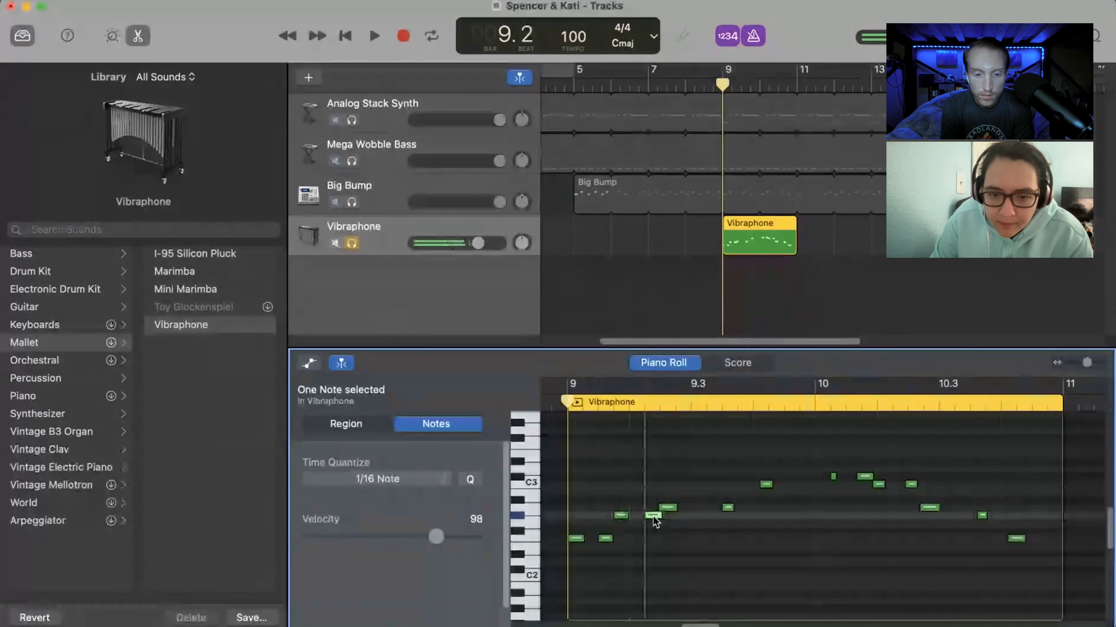
pyautogui.moveTo(662, 516); pyautogui.dragTo(659, 516)
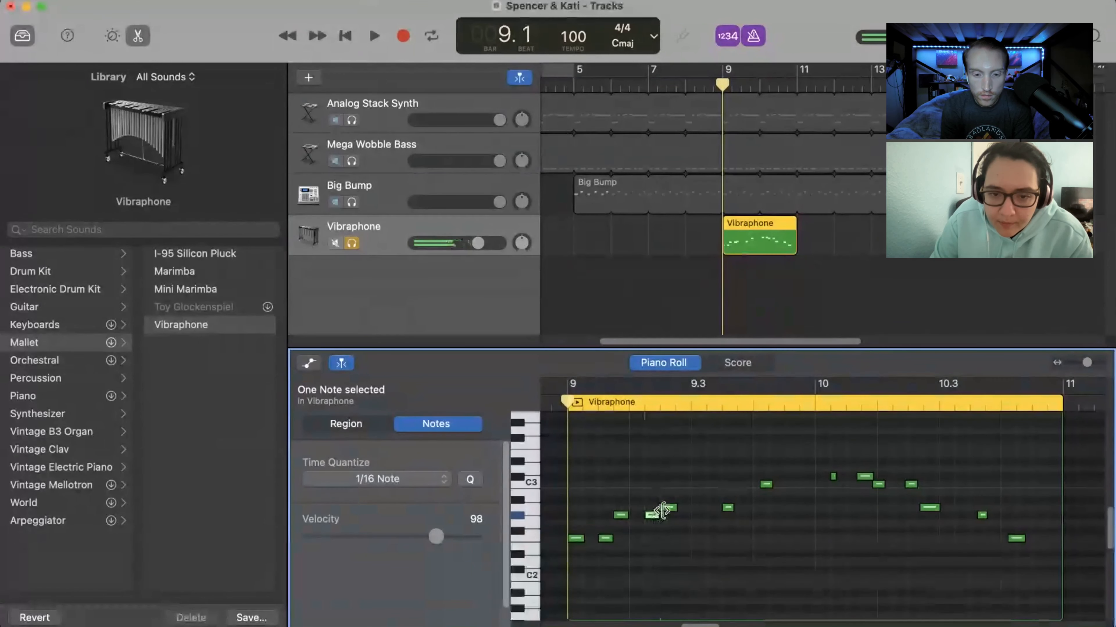
pyautogui.click(667, 508)
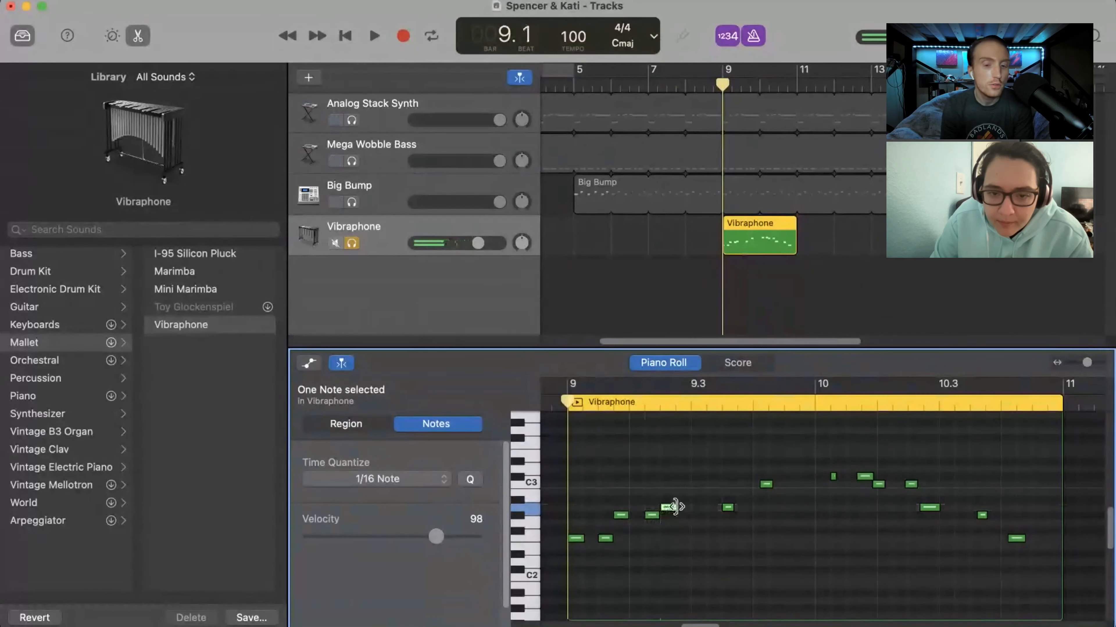
pyautogui.click(728, 509)
pyautogui.moveTo(731, 508); pyautogui.dragTo(736, 508)
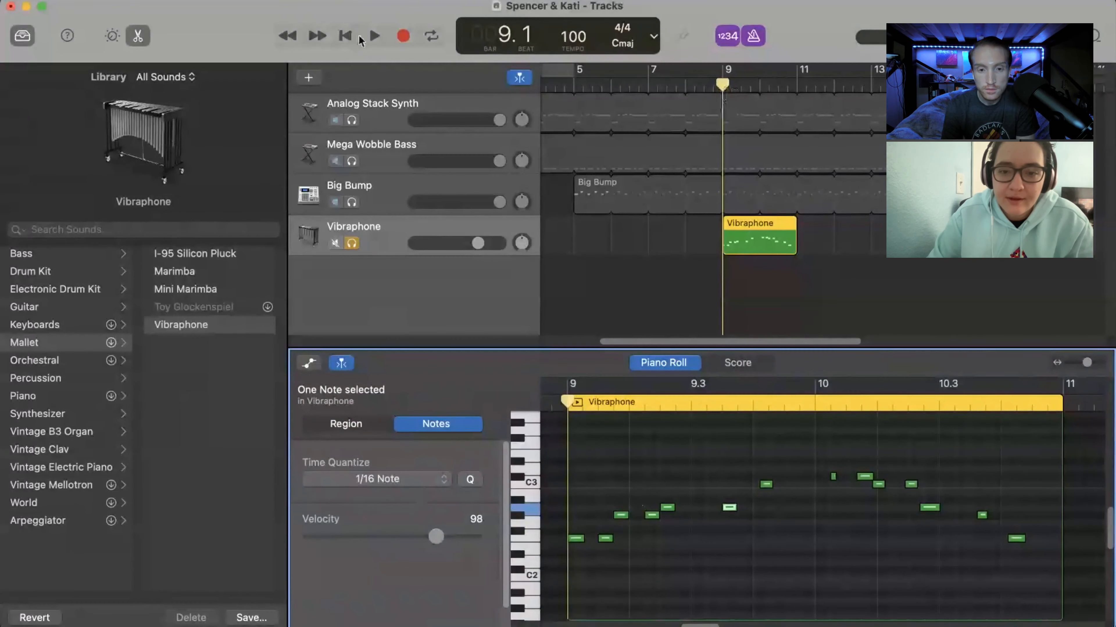
# - Play back the Vibraphone melody and shift its seventh note, the C3 before bar 10, slightly earlier
pyautogui.click(375, 37)
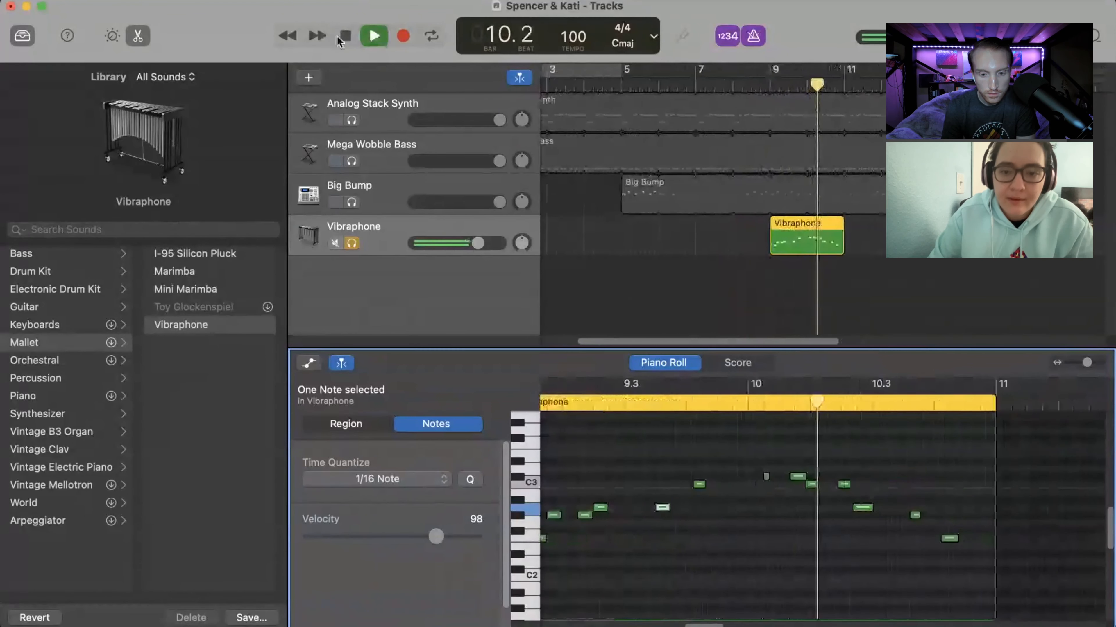
pyautogui.click(374, 37)
pyautogui.click(670, 484)
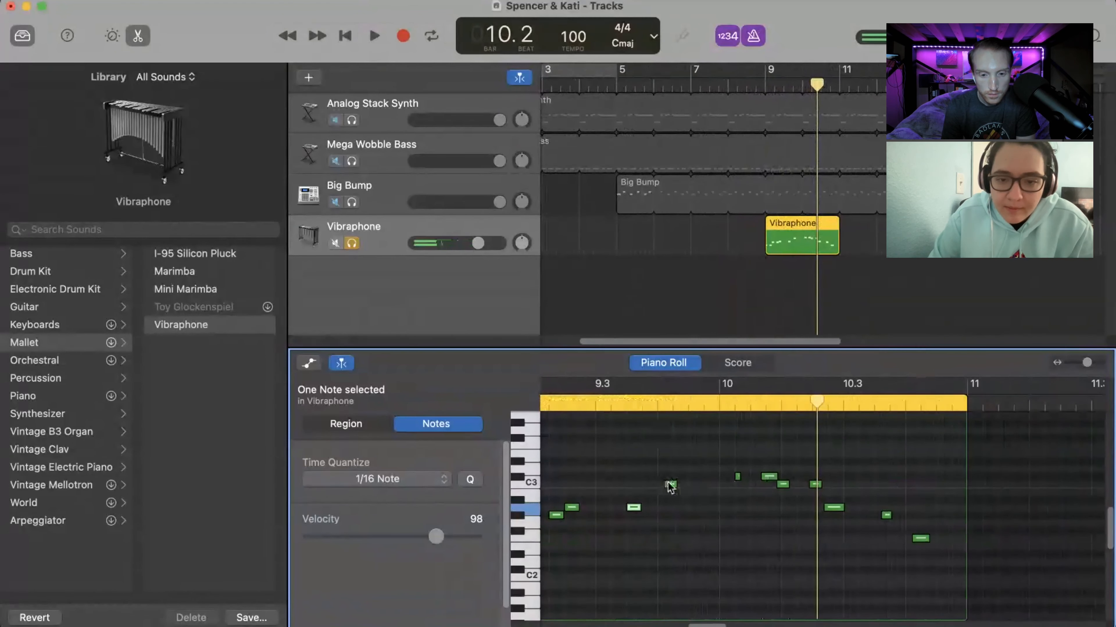
pyautogui.moveTo(669, 483); pyautogui.dragTo(674, 488)
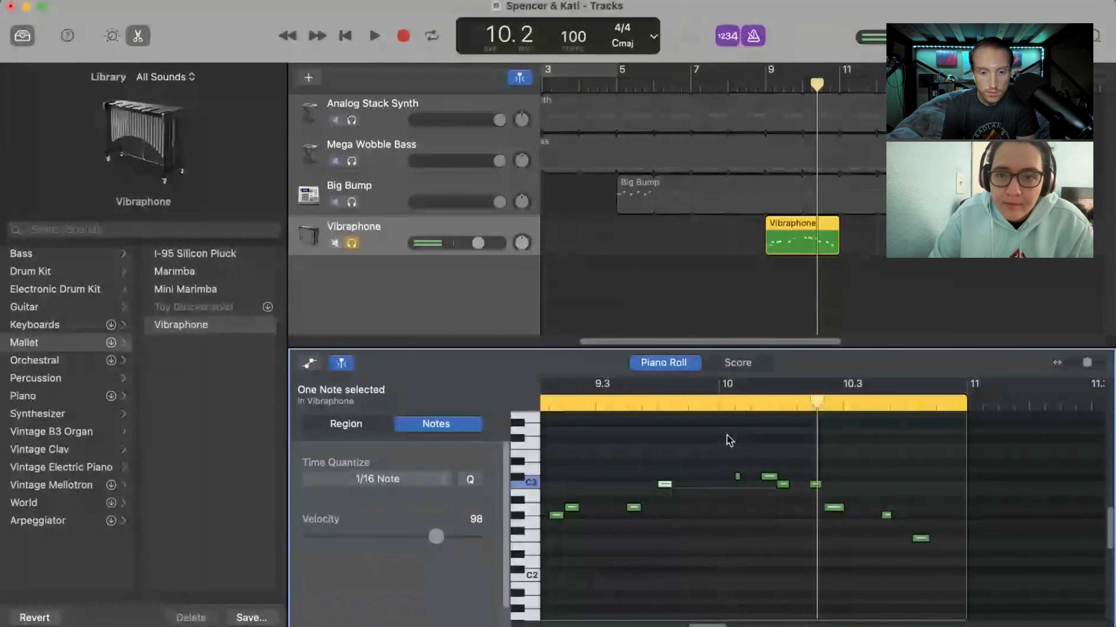
# - Replay from bar 9, move the eighth note onto the start of bar 10 with a longer length, and shift the ninth note slightly earlier
pyautogui.click(765, 83)
pyautogui.click(369, 39)
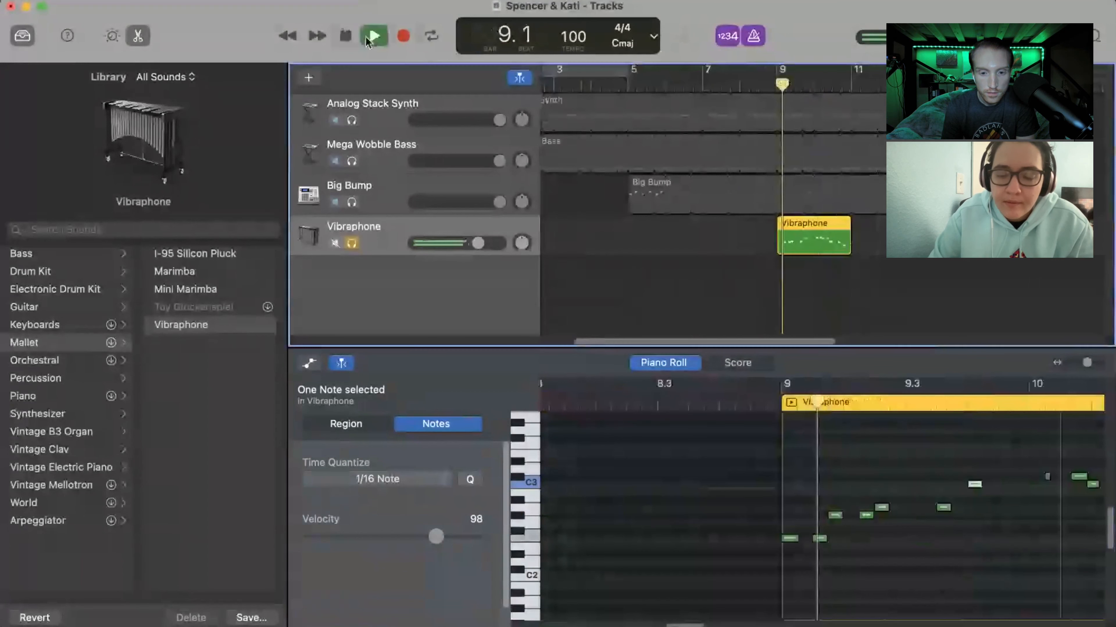
pyautogui.click(345, 38)
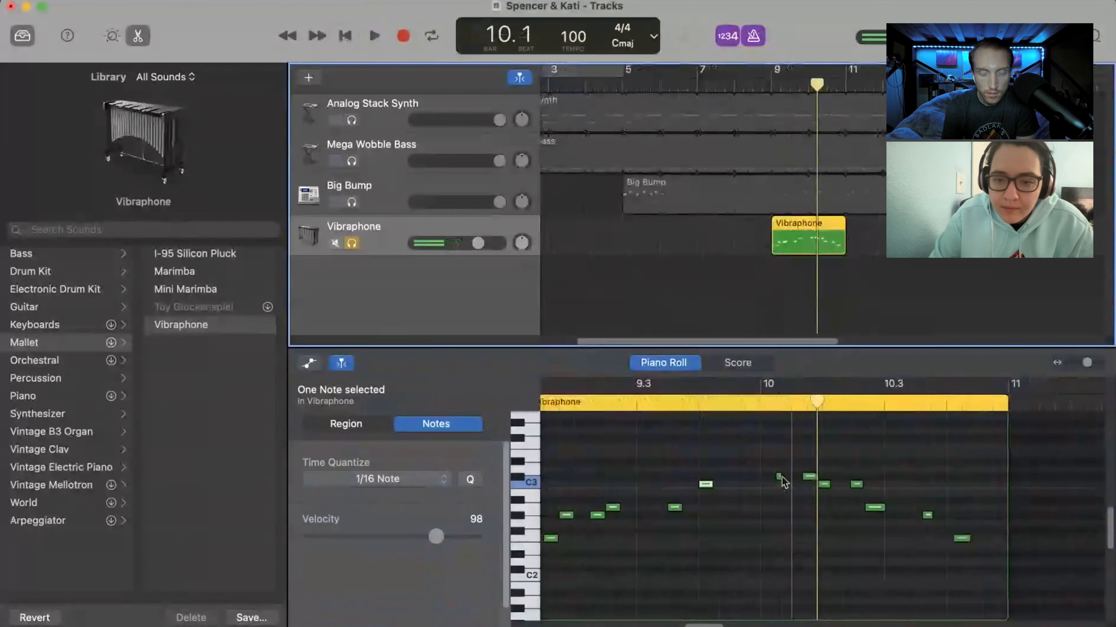
pyautogui.click(779, 478)
pyautogui.moveTo(778, 482); pyautogui.dragTo(764, 482)
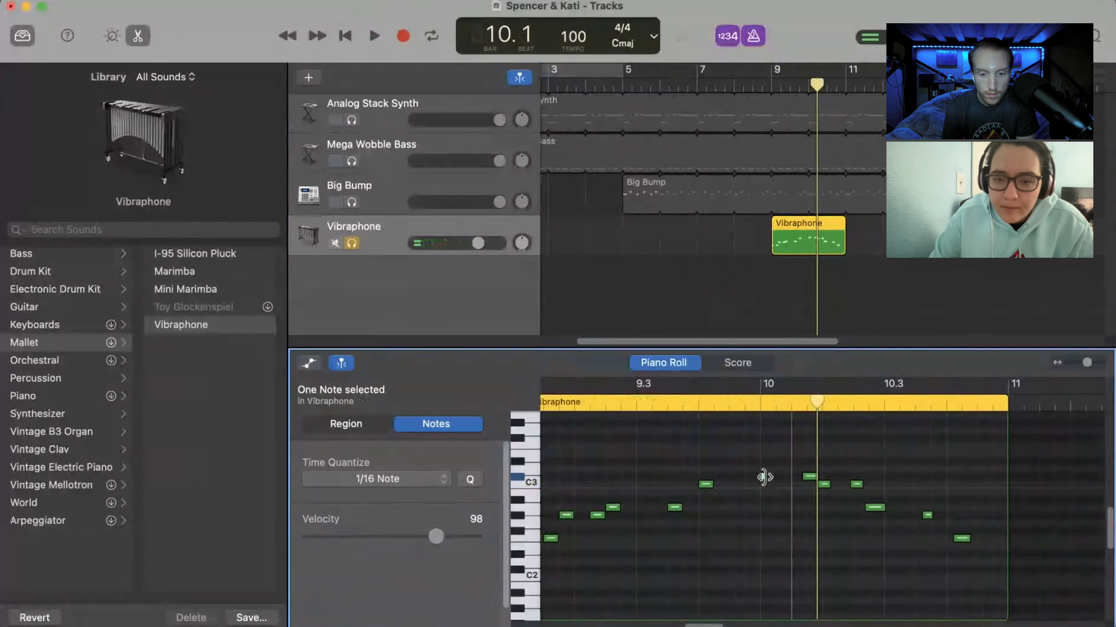
pyautogui.moveTo(765, 479); pyautogui.dragTo(798, 478)
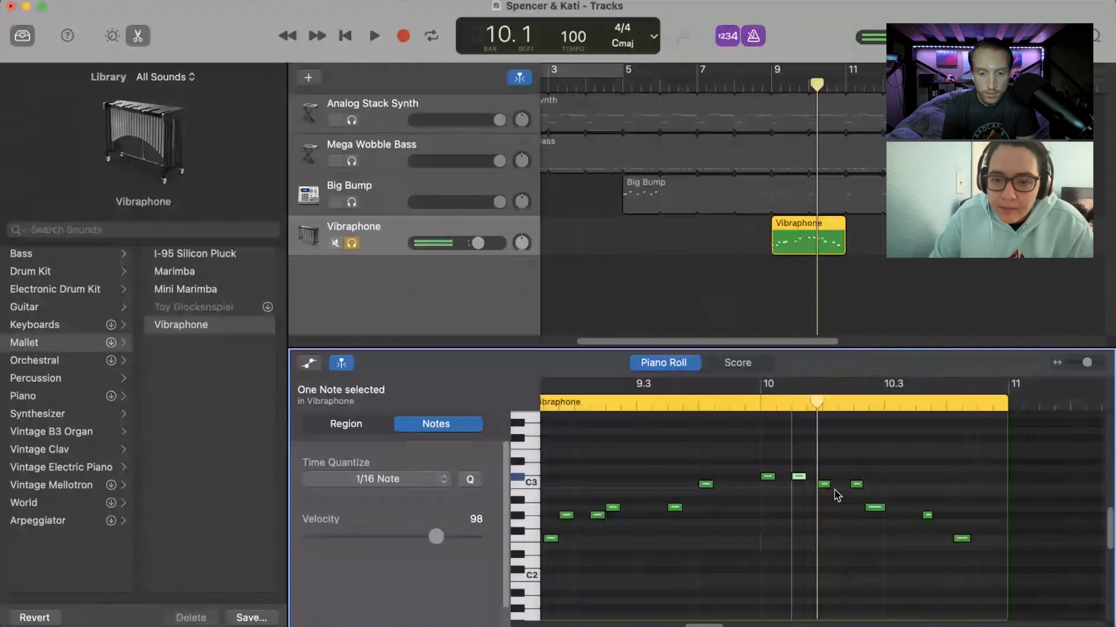
# - Nudge the tenth, eleventh and twelfth Vibraphone notes slightly later, and start the last two notes earlier with longer lengths
pyautogui.click(830, 486)
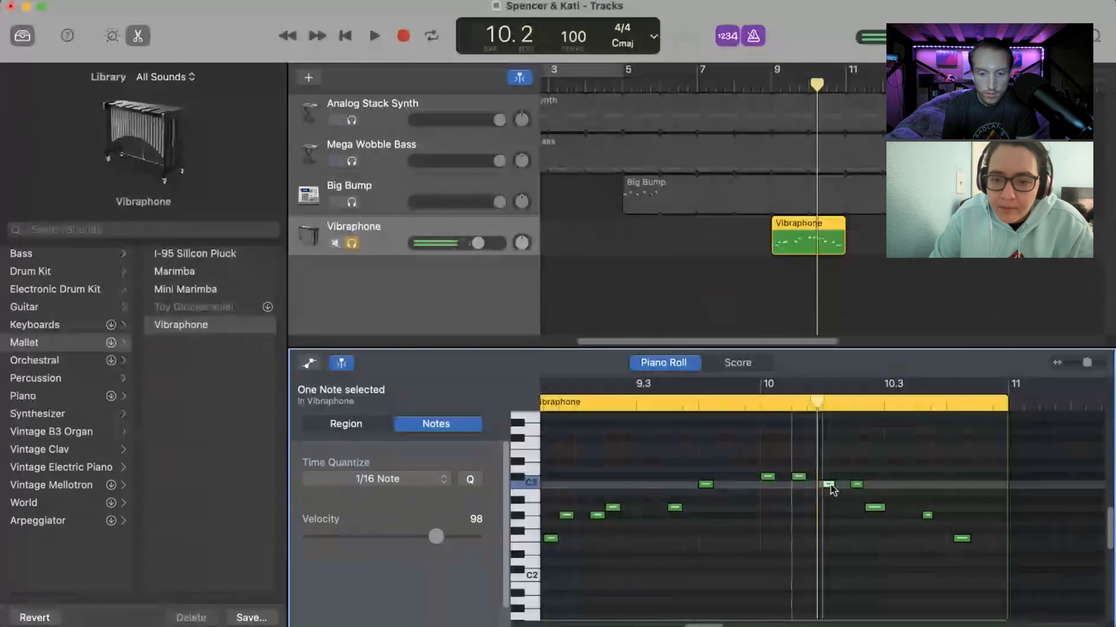
pyautogui.moveTo(834, 484); pyautogui.dragTo(836, 485)
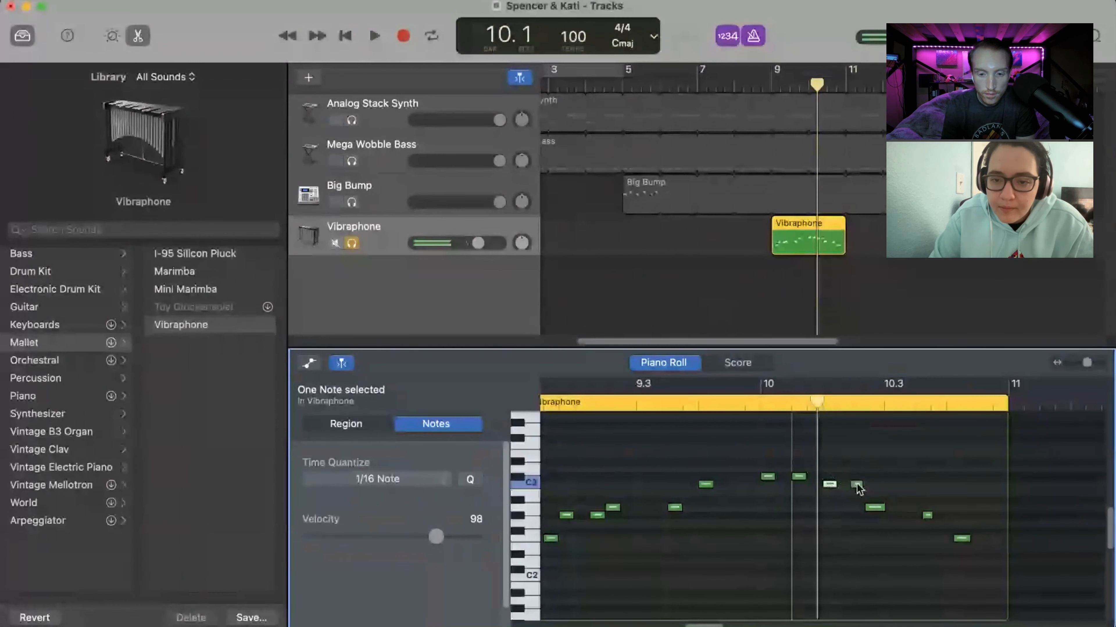
pyautogui.moveTo(856, 484); pyautogui.dragTo(929, 515)
pyautogui.click(924, 517)
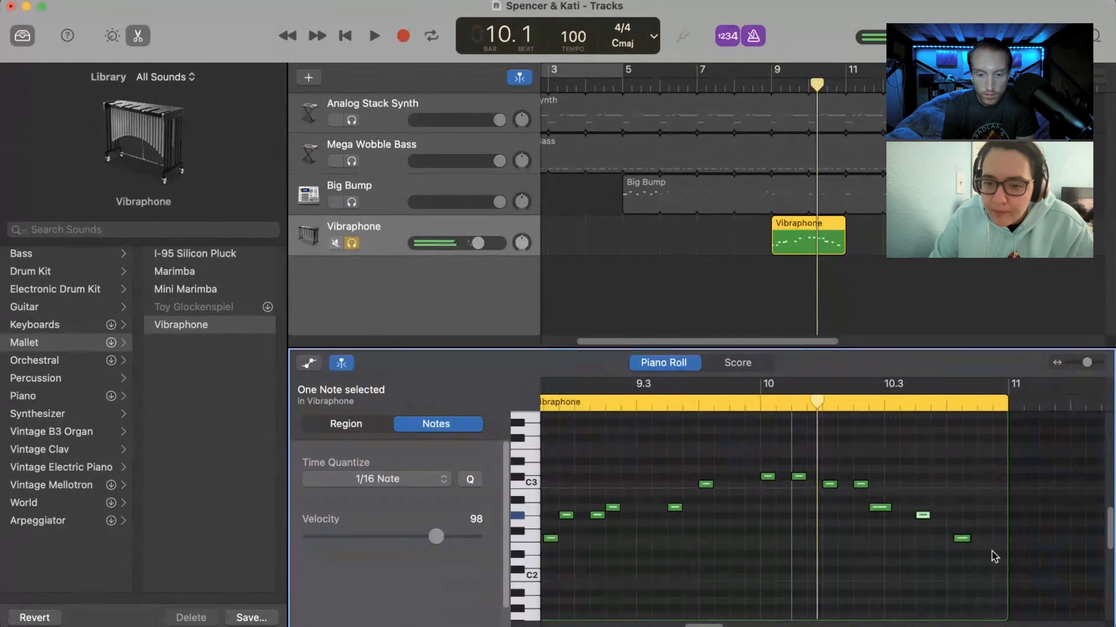
pyautogui.click(961, 539)
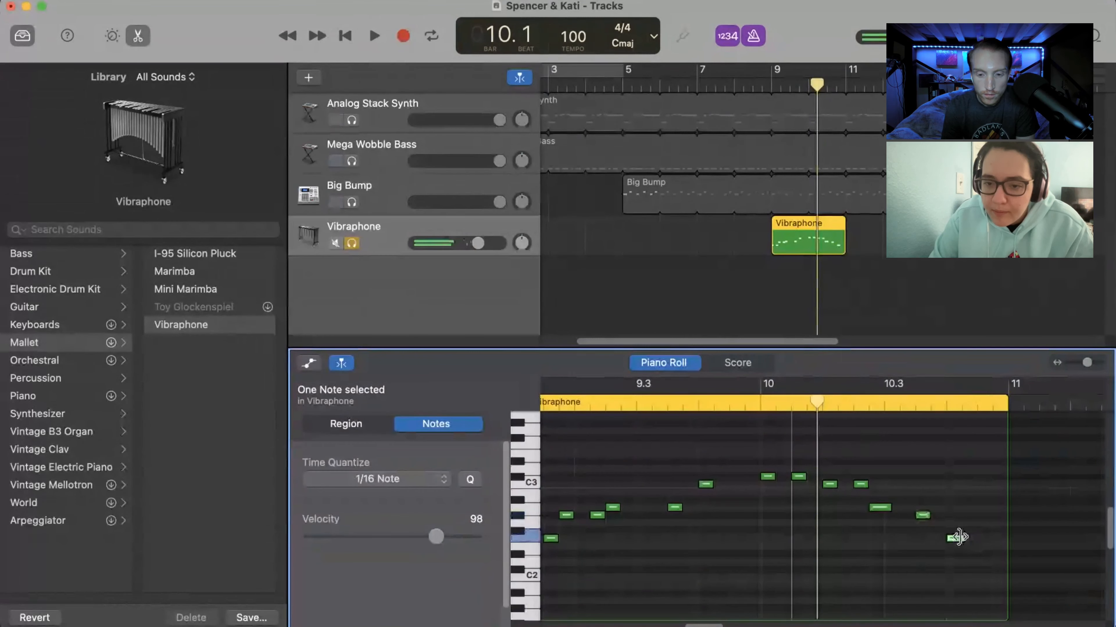
pyautogui.moveTo(958, 537); pyautogui.dragTo(976, 538)
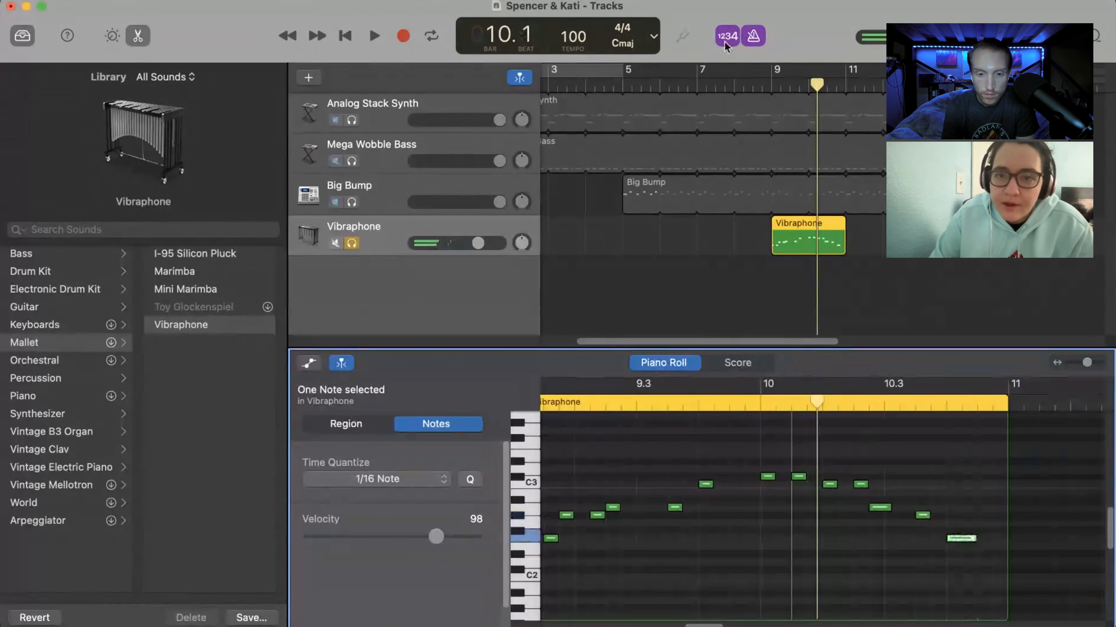
# - Replay the melody and shift the tenth, eleventh and twelfth Vibraphone notes earlier within bar 10
pyautogui.click(378, 37)
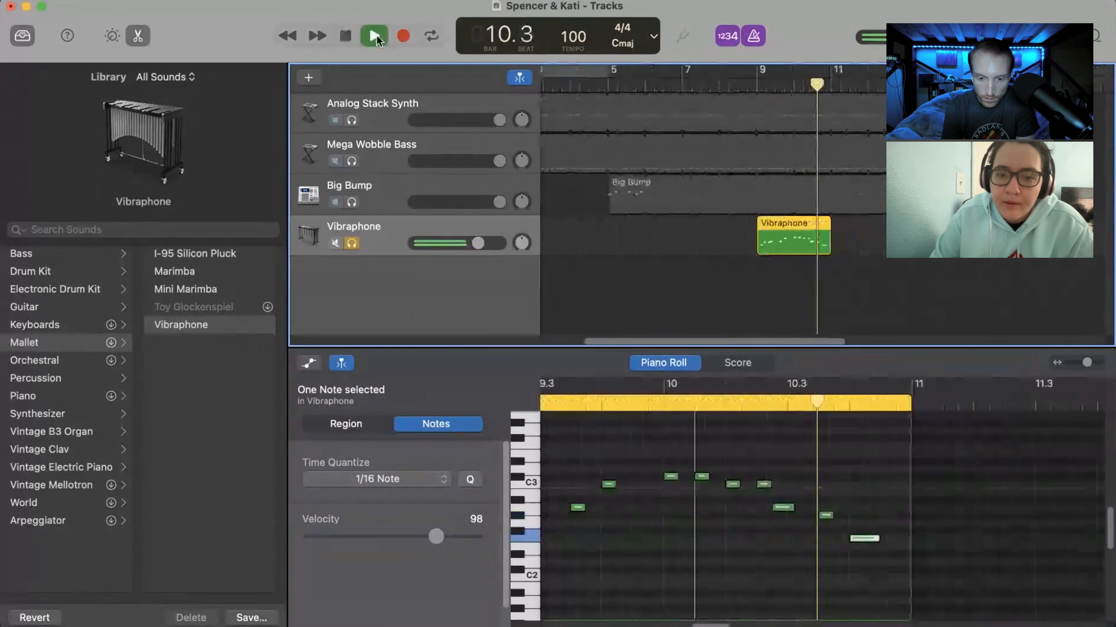
pyautogui.click(374, 36)
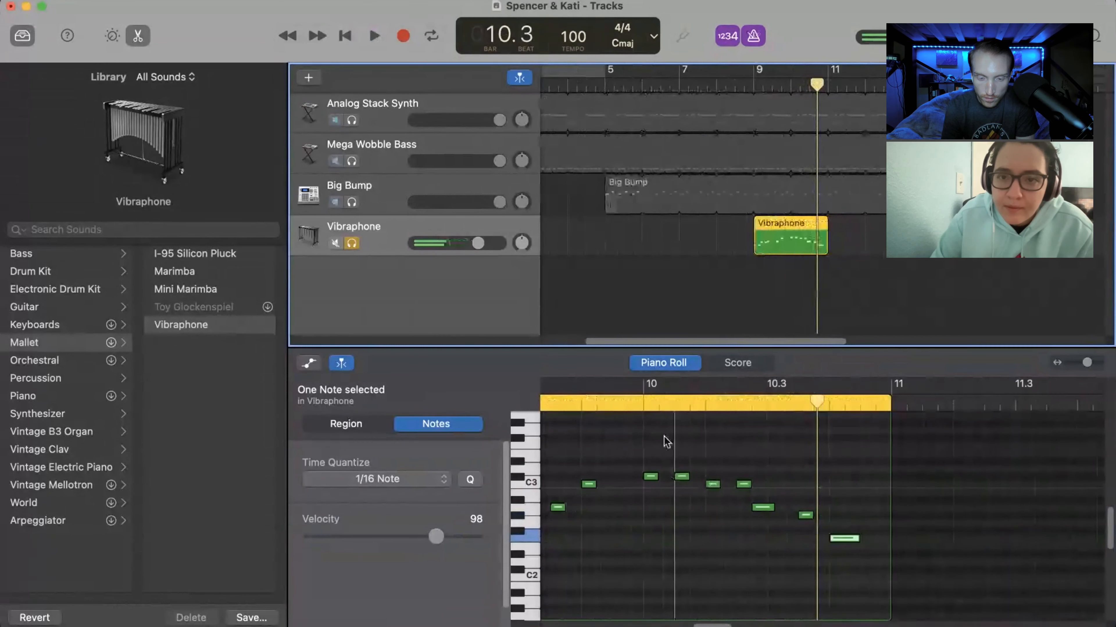
pyautogui.click(791, 83)
pyautogui.click(372, 41)
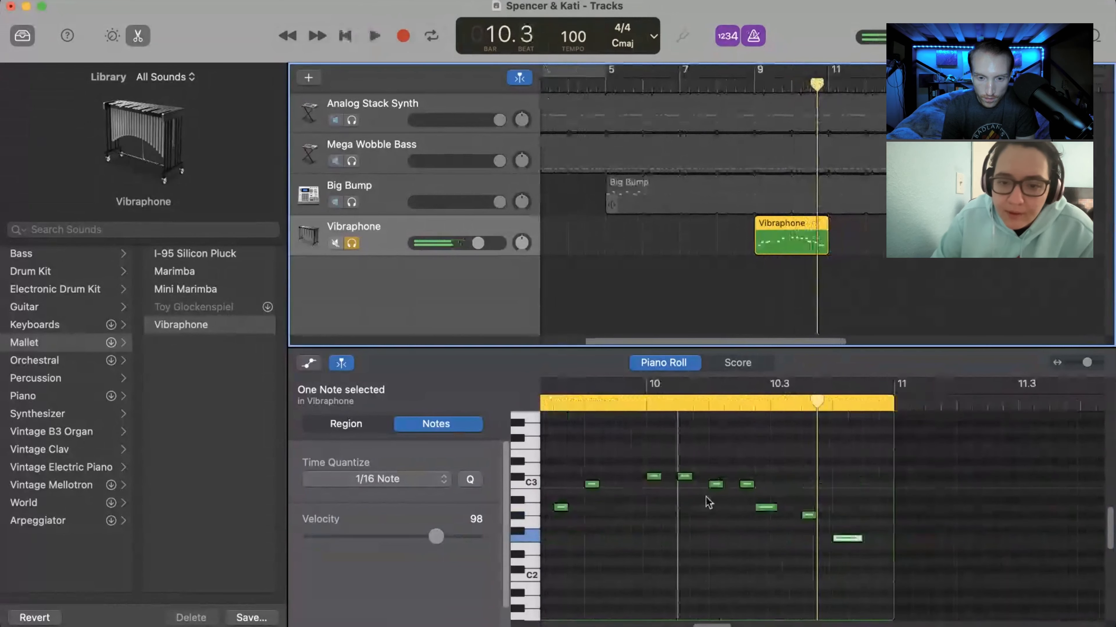
pyautogui.moveTo(723, 486)
pyautogui.mouseDown()
pyautogui.moveTo(708, 486)
pyautogui.moveTo(750, 487)
pyautogui.moveTo(734, 487)
pyautogui.mouseUp()
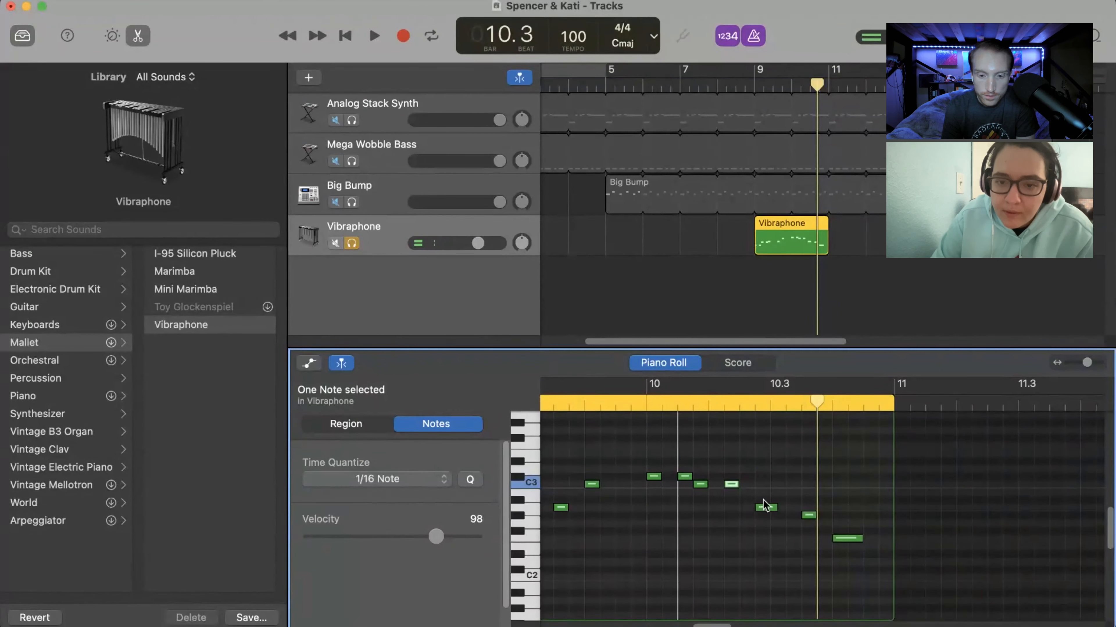
pyautogui.moveTo(761, 508); pyautogui.dragTo(749, 512)
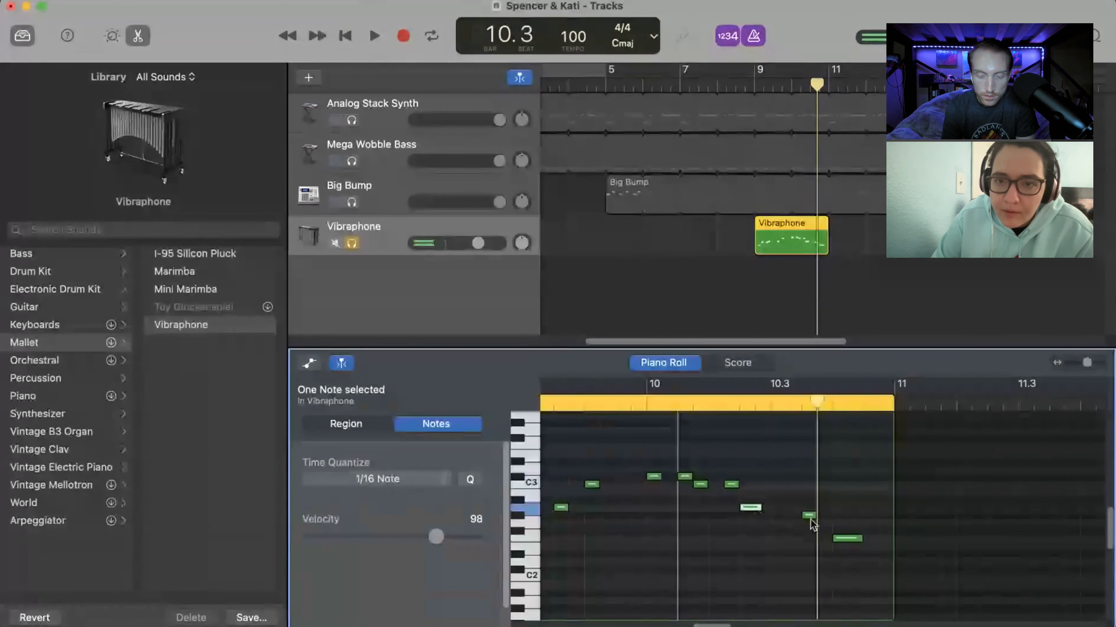
# - Play the corrected melody back from bar 9 and loop the Vibraphone region onward past bar 11
pyautogui.click(792, 88)
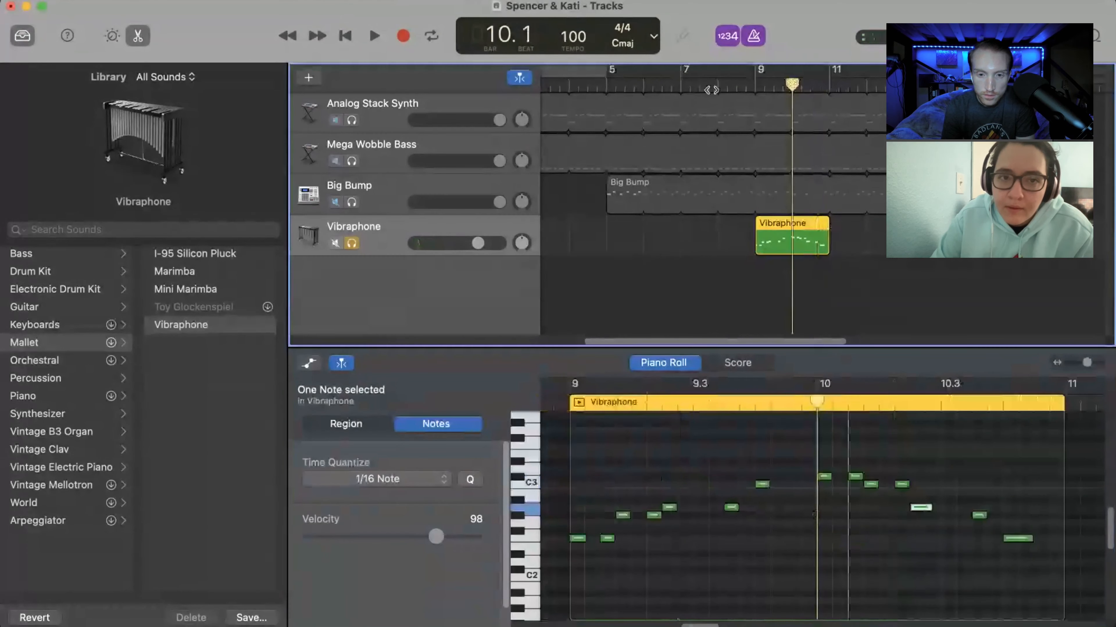
pyautogui.click(374, 36)
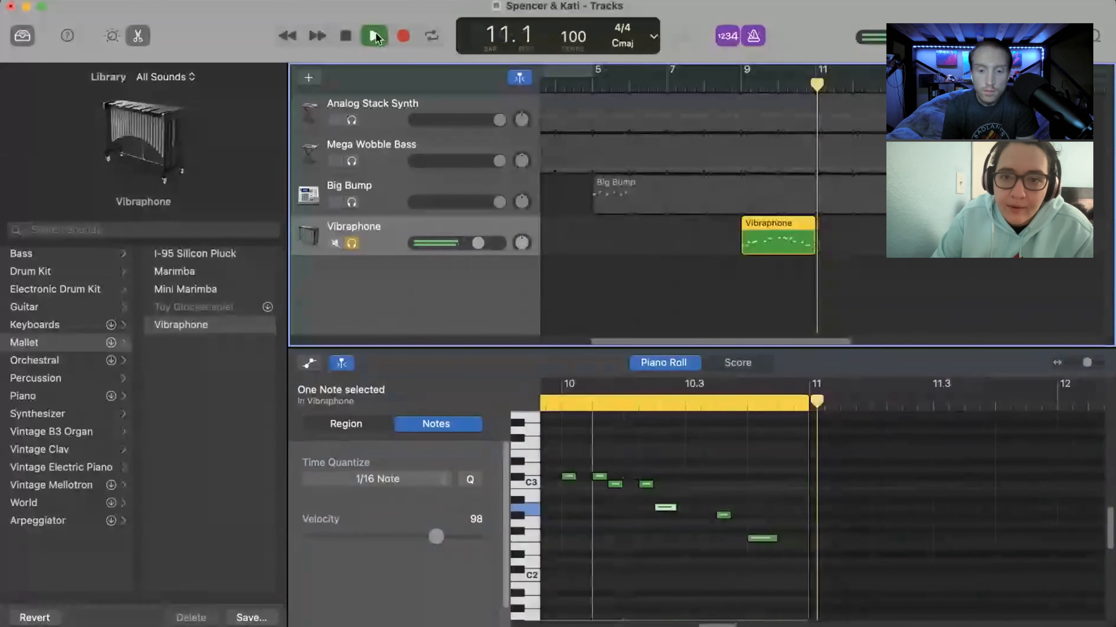
pyautogui.click(738, 82)
pyautogui.click(374, 36)
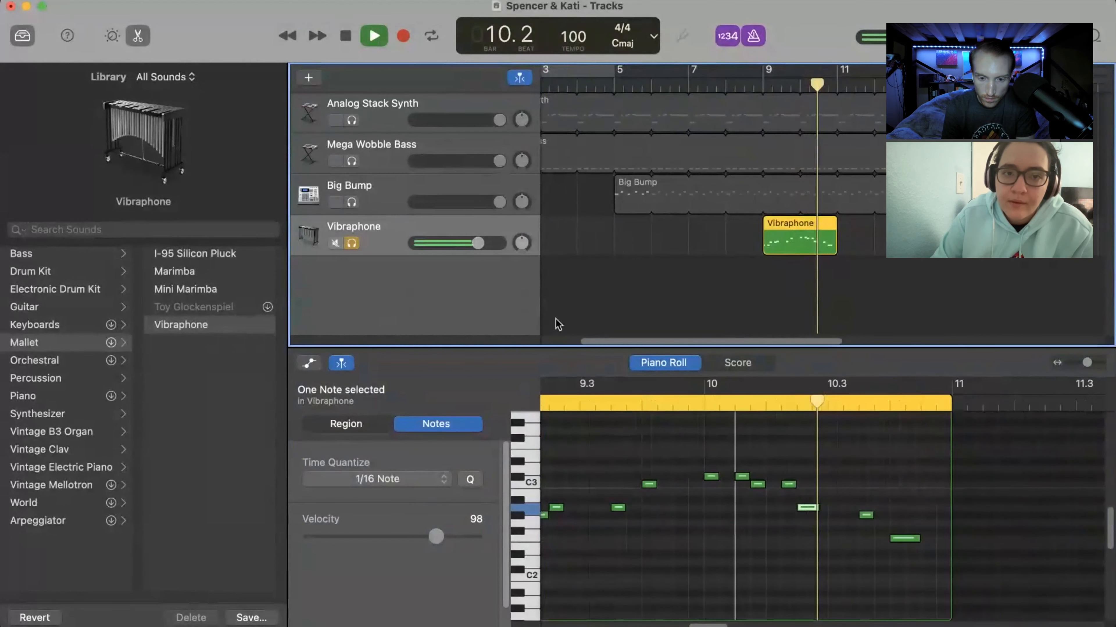
pyautogui.click(377, 37)
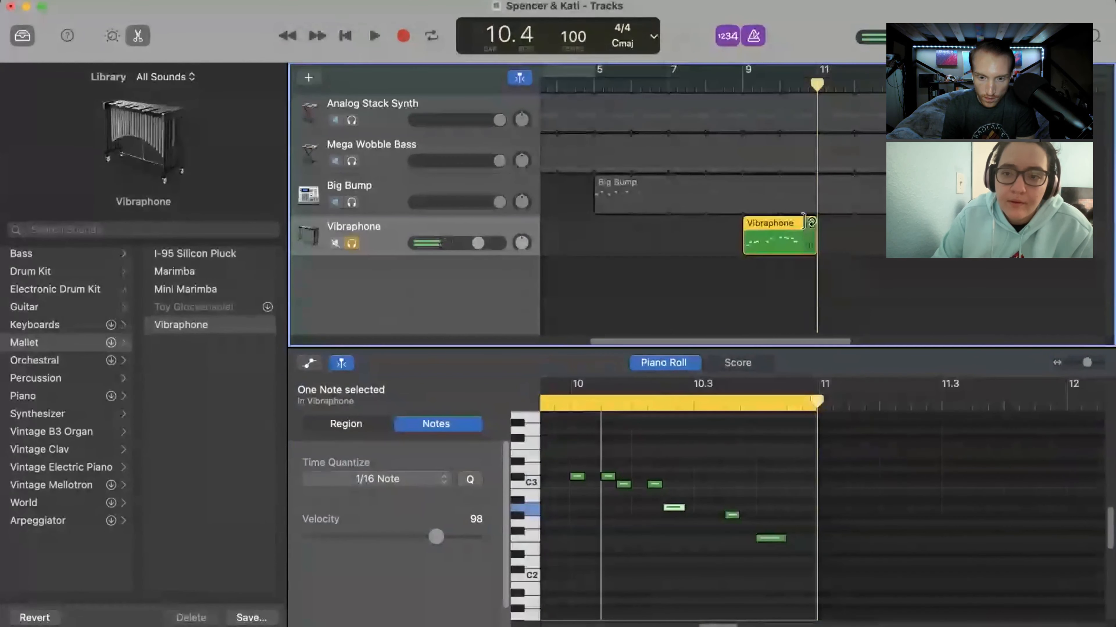
pyautogui.moveTo(809, 219); pyautogui.dragTo(1039, 222)
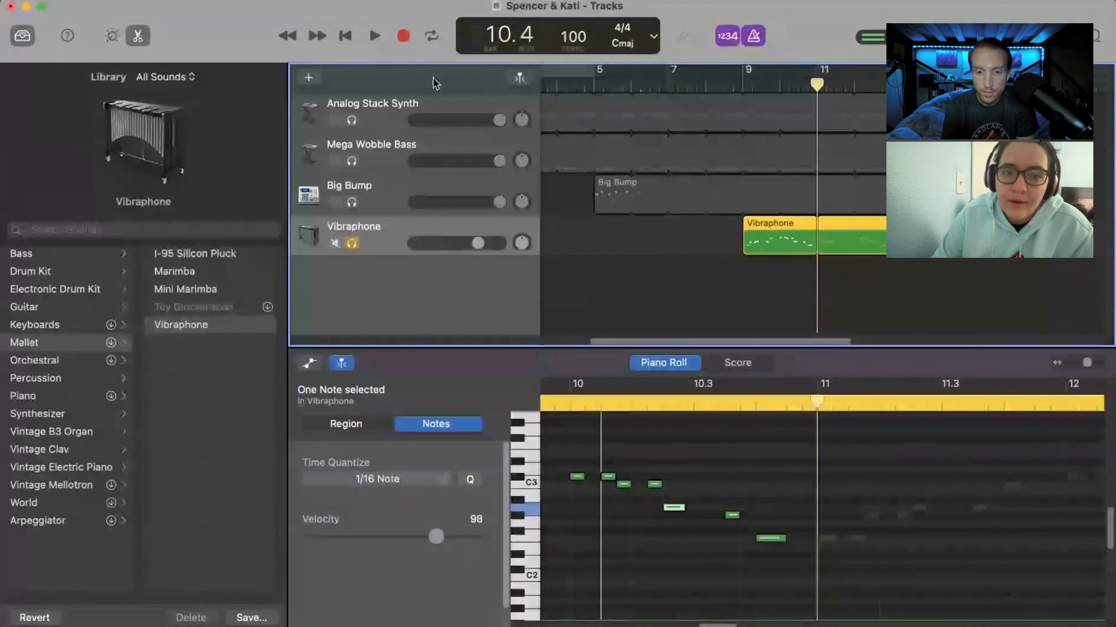
# - Unsolo the Vibraphone track and raise its volume to match the other tracks while playing the song from the beginning
pyautogui.click(351, 244)
pyautogui.click(347, 36)
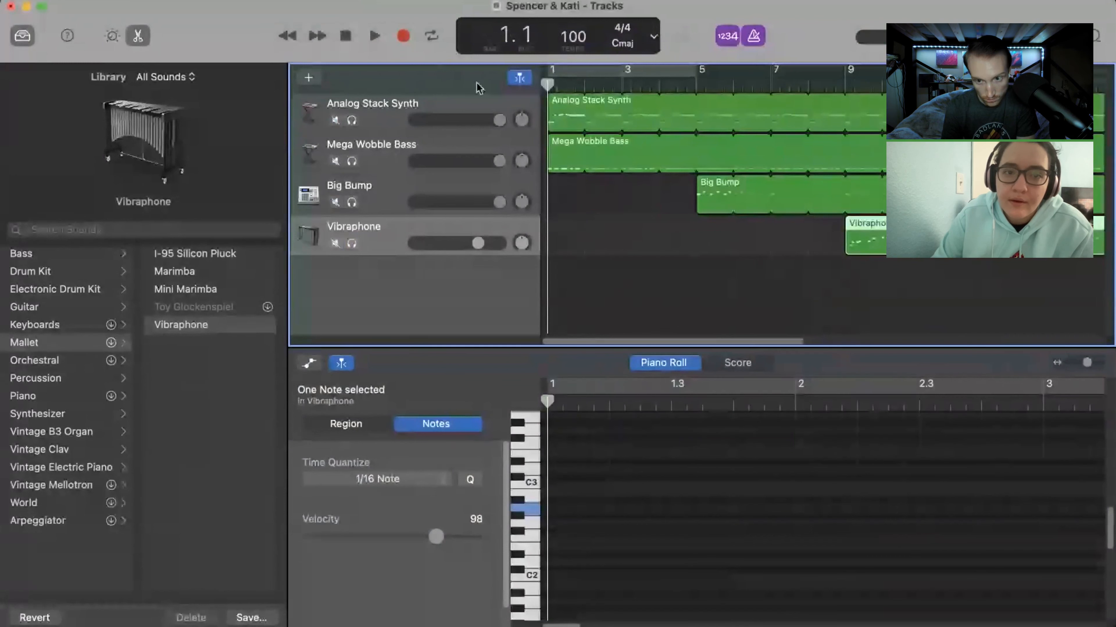
pyautogui.click(374, 36)
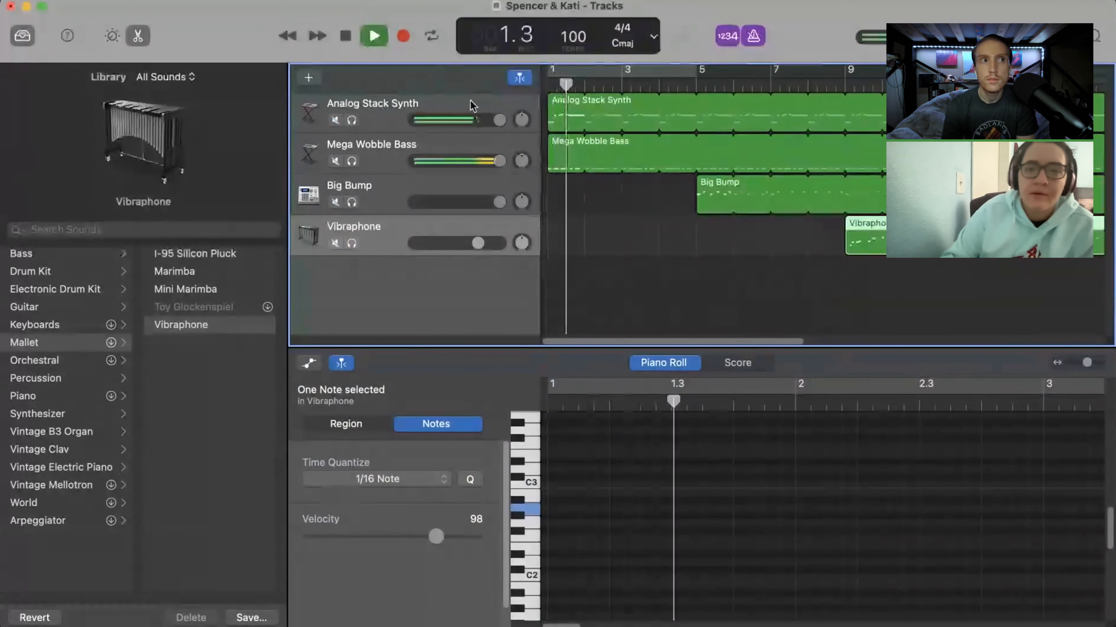
pyautogui.moveTo(478, 244); pyautogui.dragTo(525, 258)
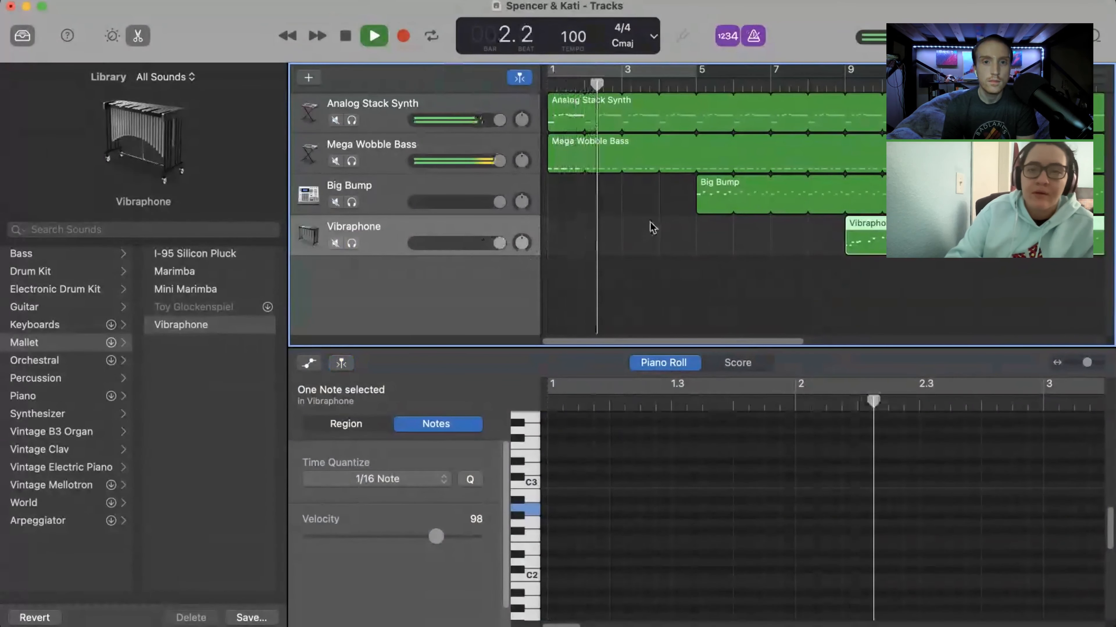